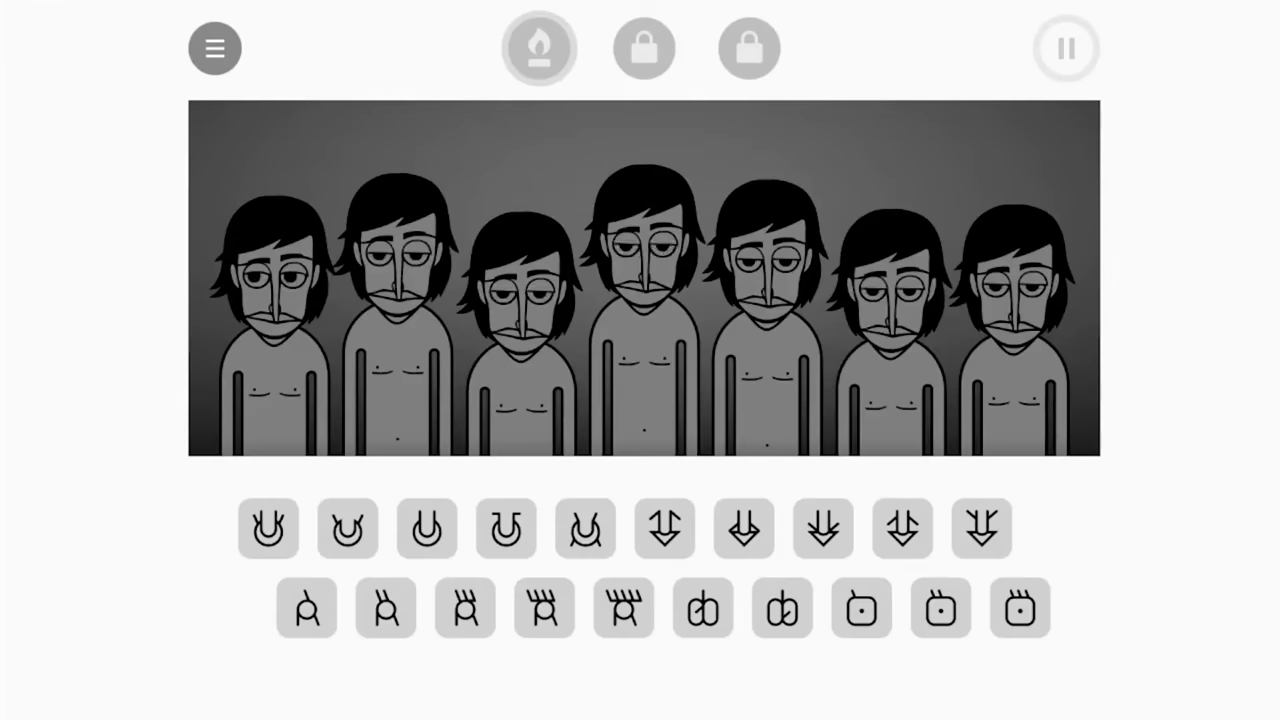
Give the first three singers beat sounds
click(267, 545)
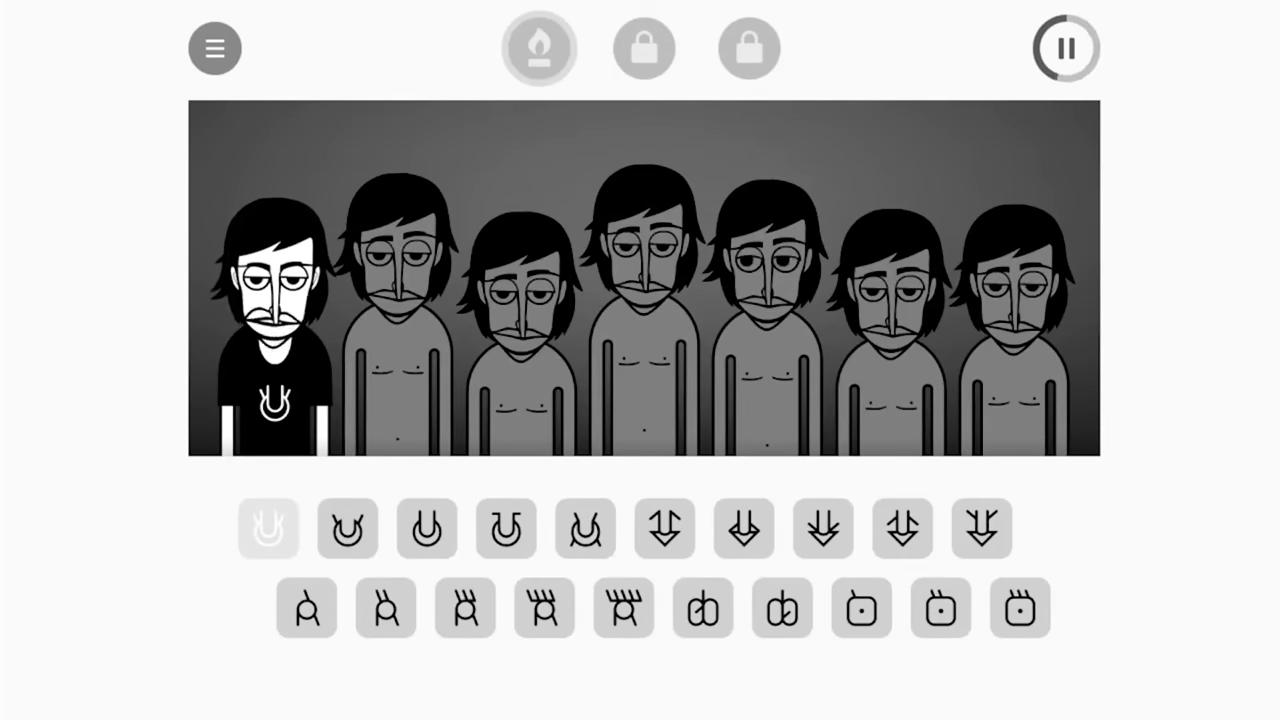
click(365, 520)
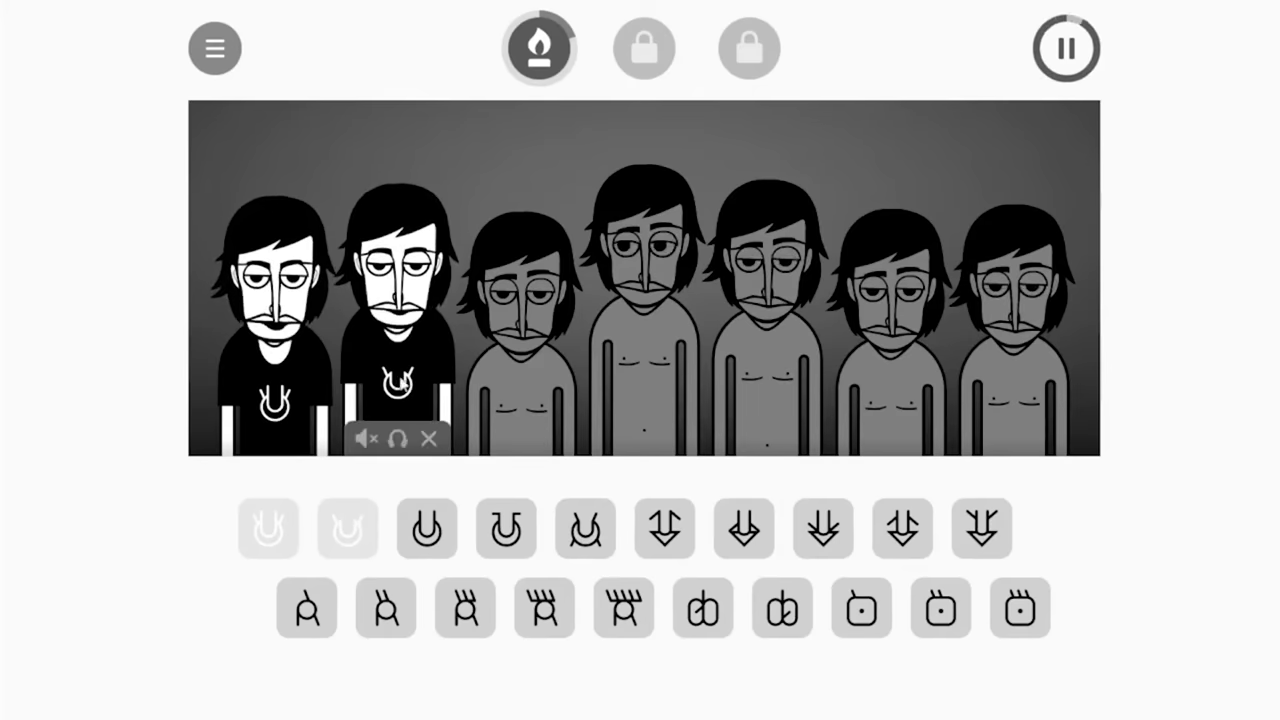
mouse_move(275, 360)
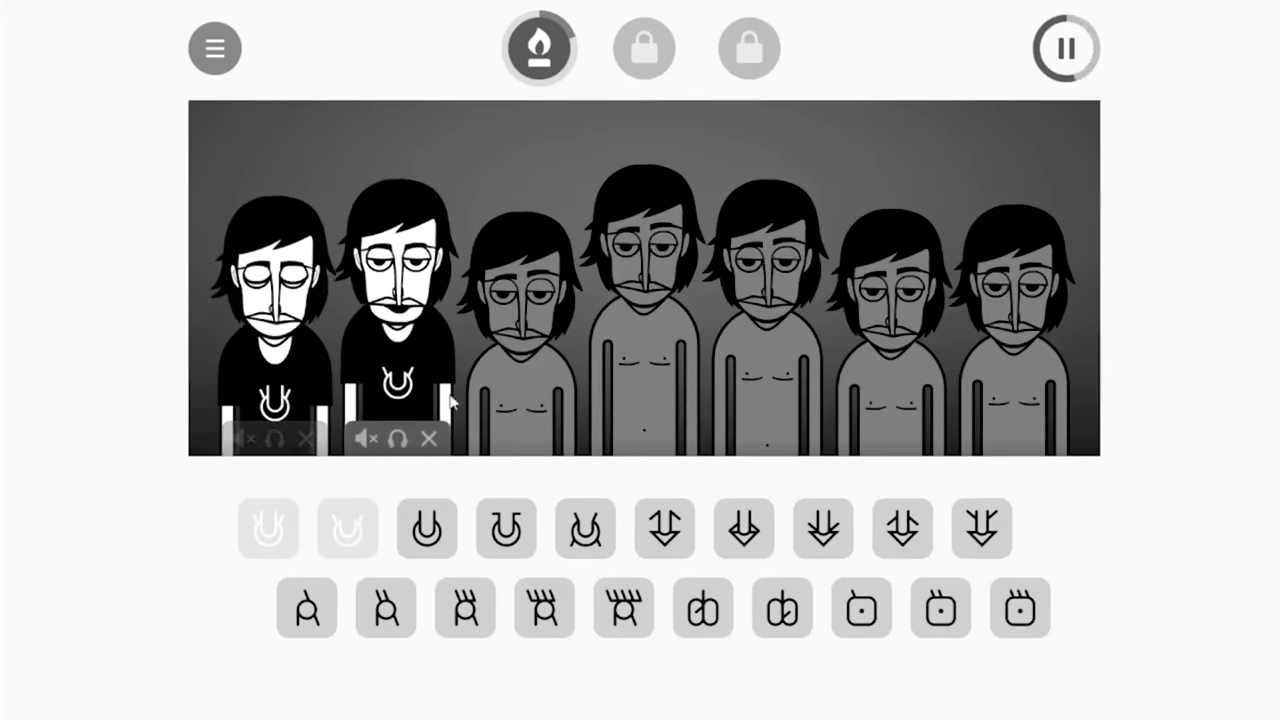
drag(427, 527, 525, 400)
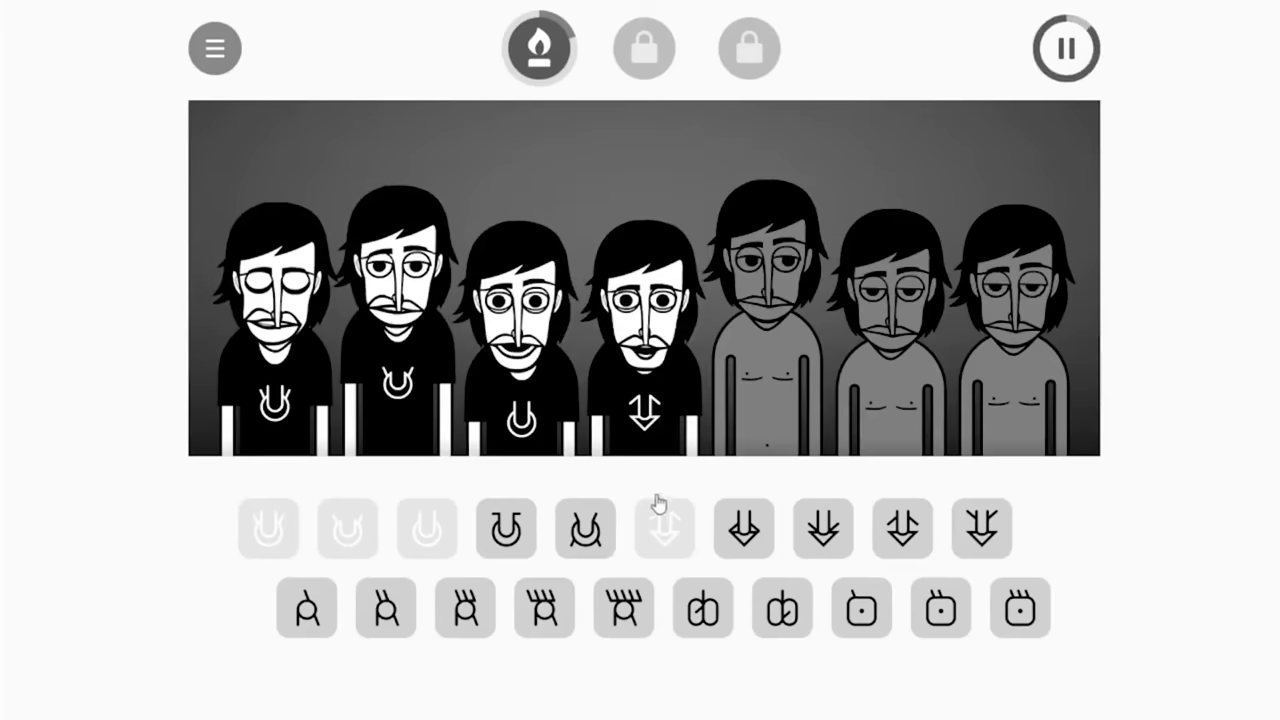
Try two effects on the fourth singer, then give the fifth singer an effect
click(743, 528)
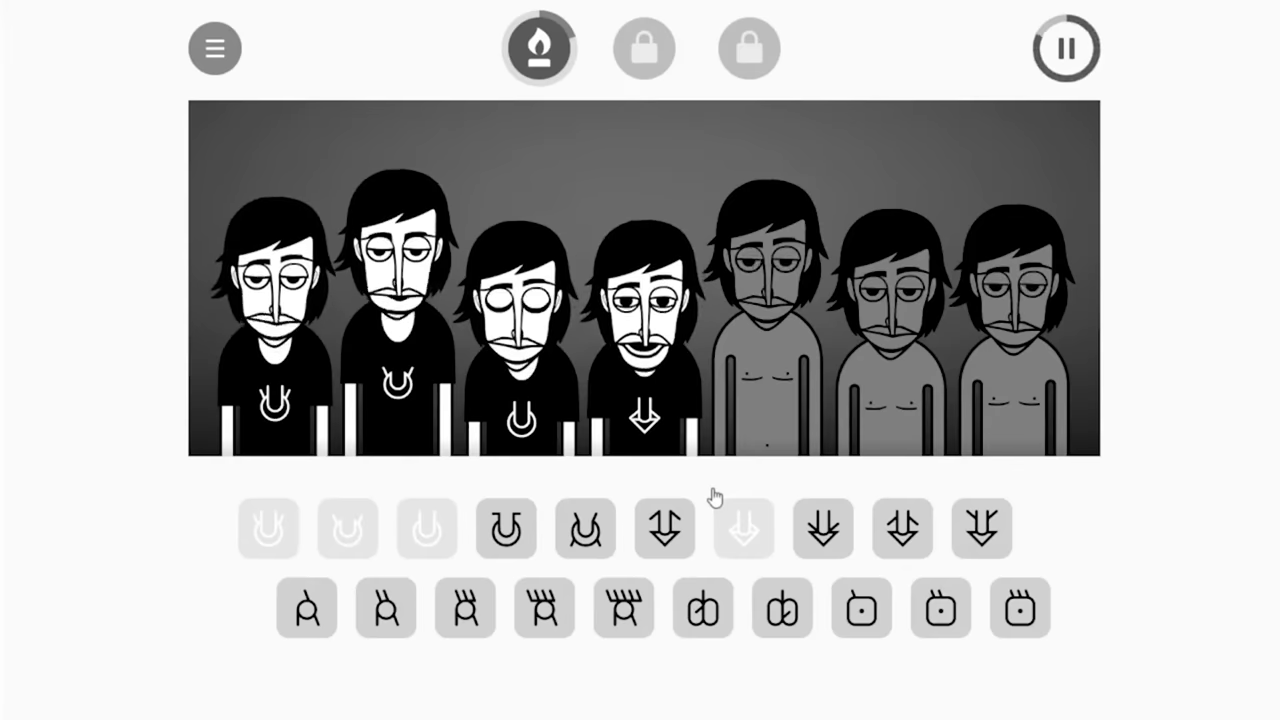
mouse_move(645, 360)
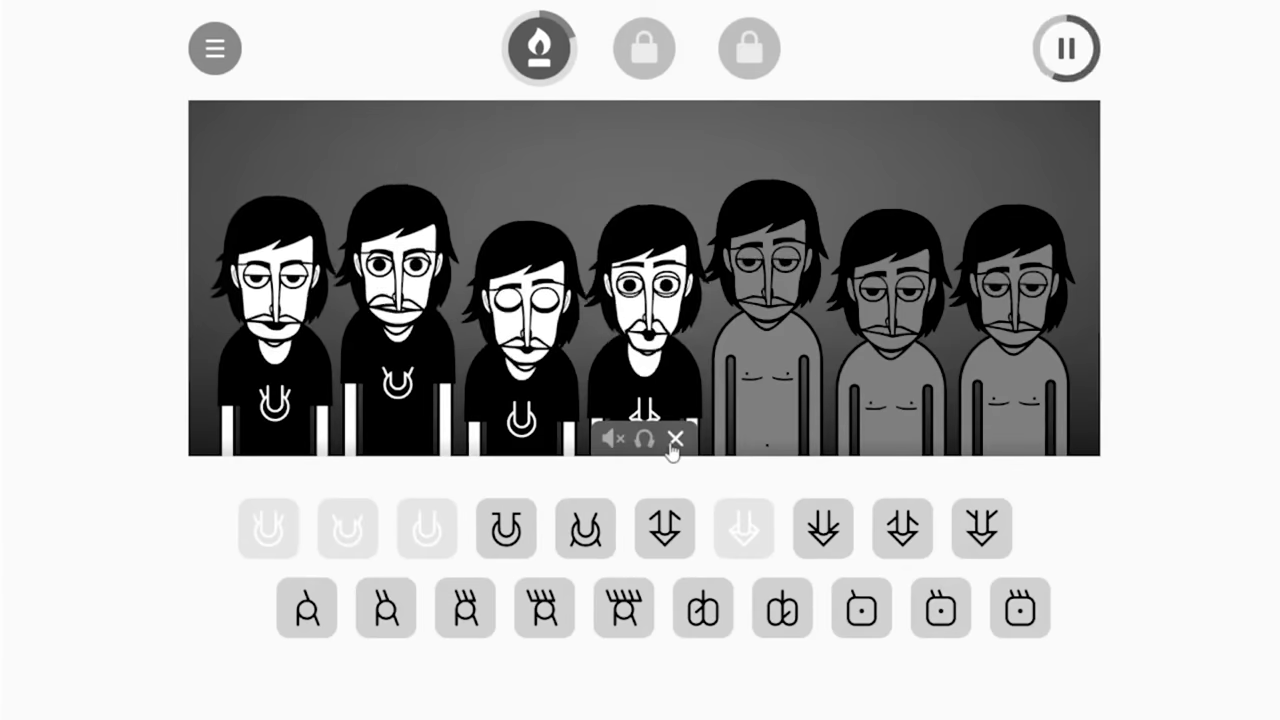
drag(902, 528, 662, 390)
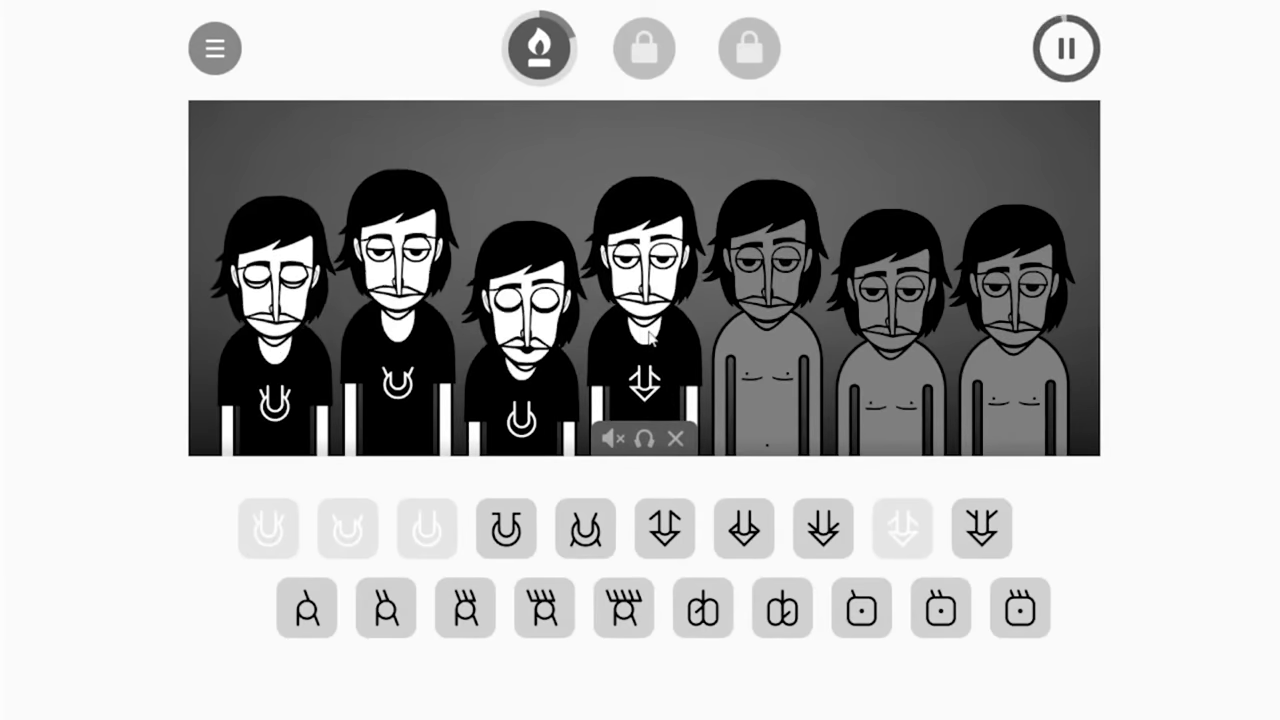
drag(980, 527, 750, 405)
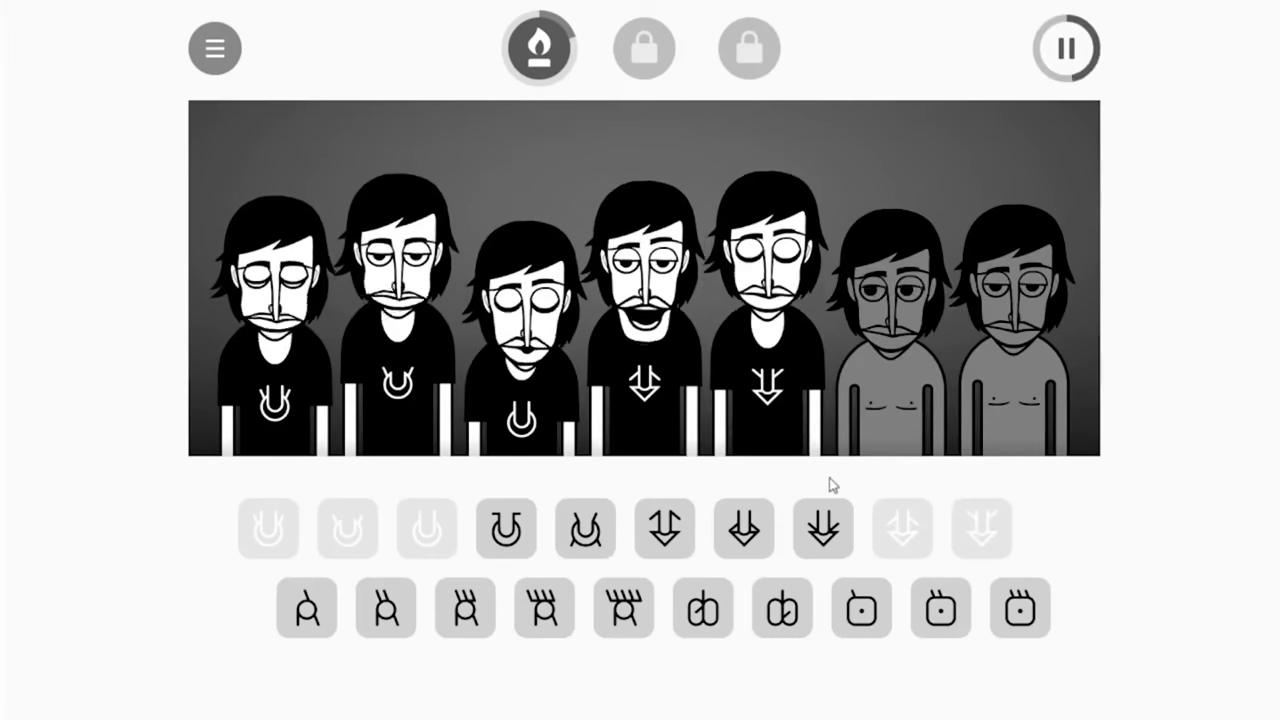
mouse_move(766, 320)
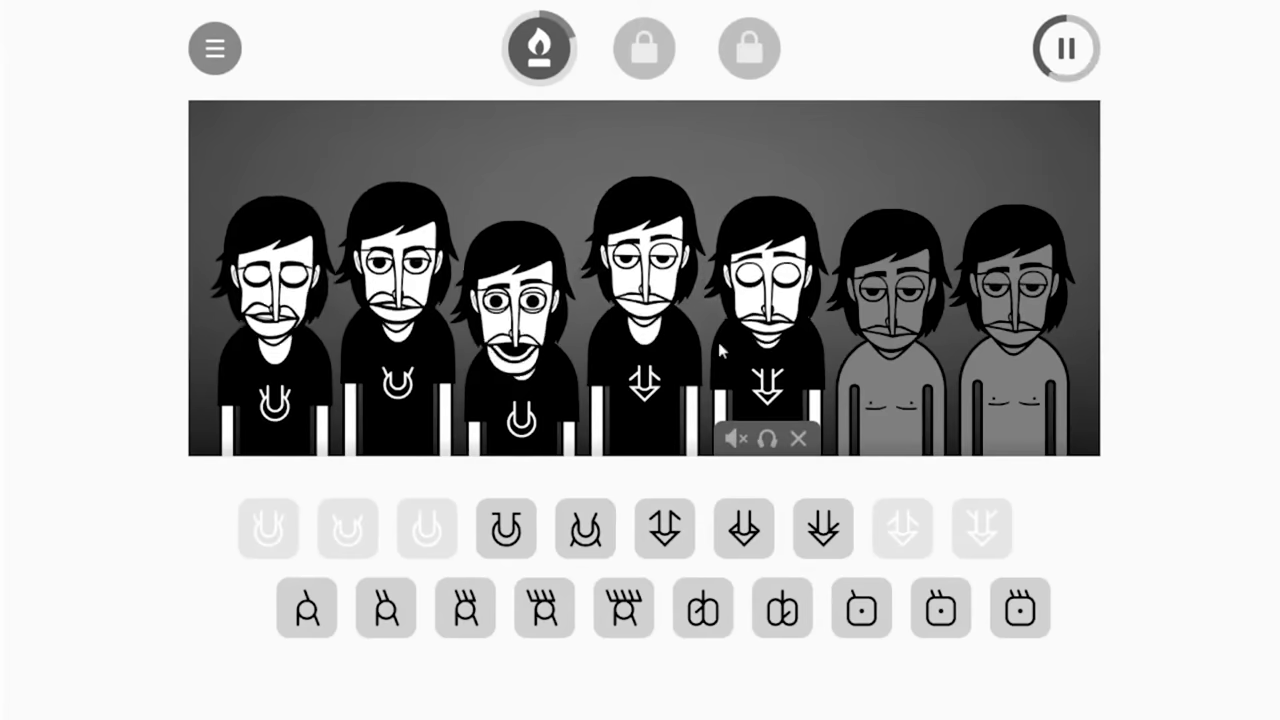
Try three different melodies on the sixth singer
drag(320, 592, 890, 320)
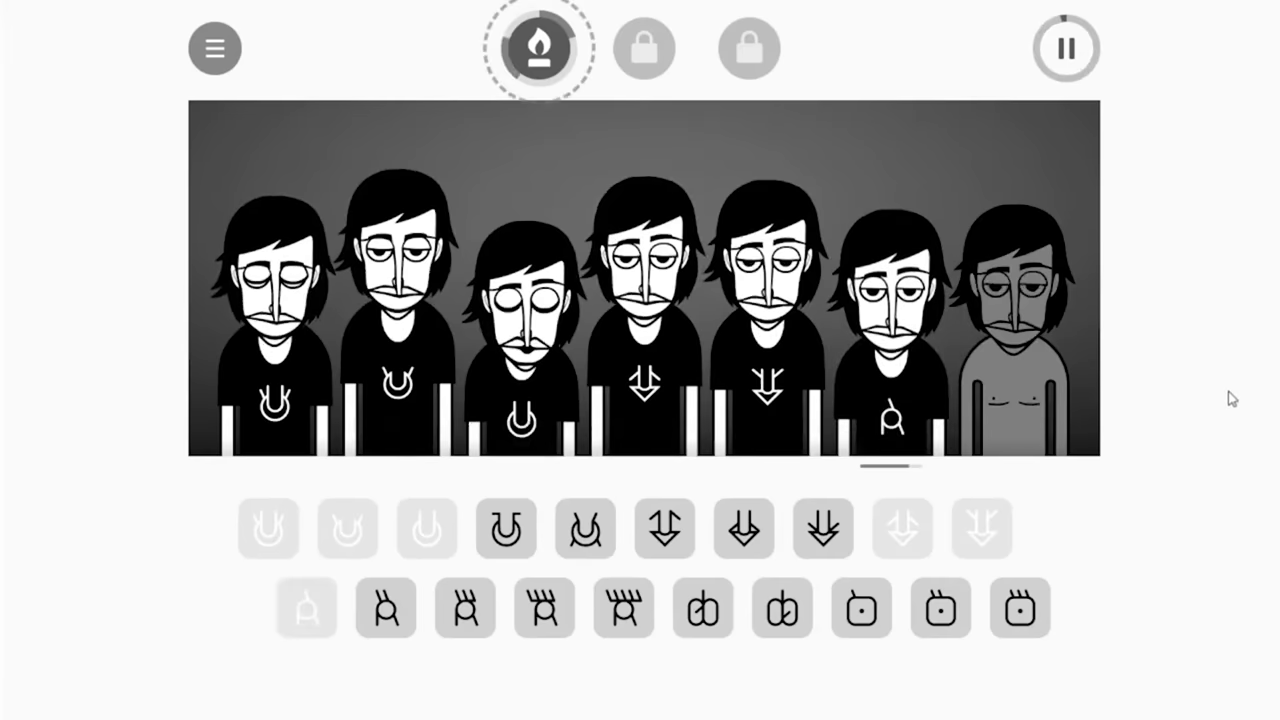
click(920, 437)
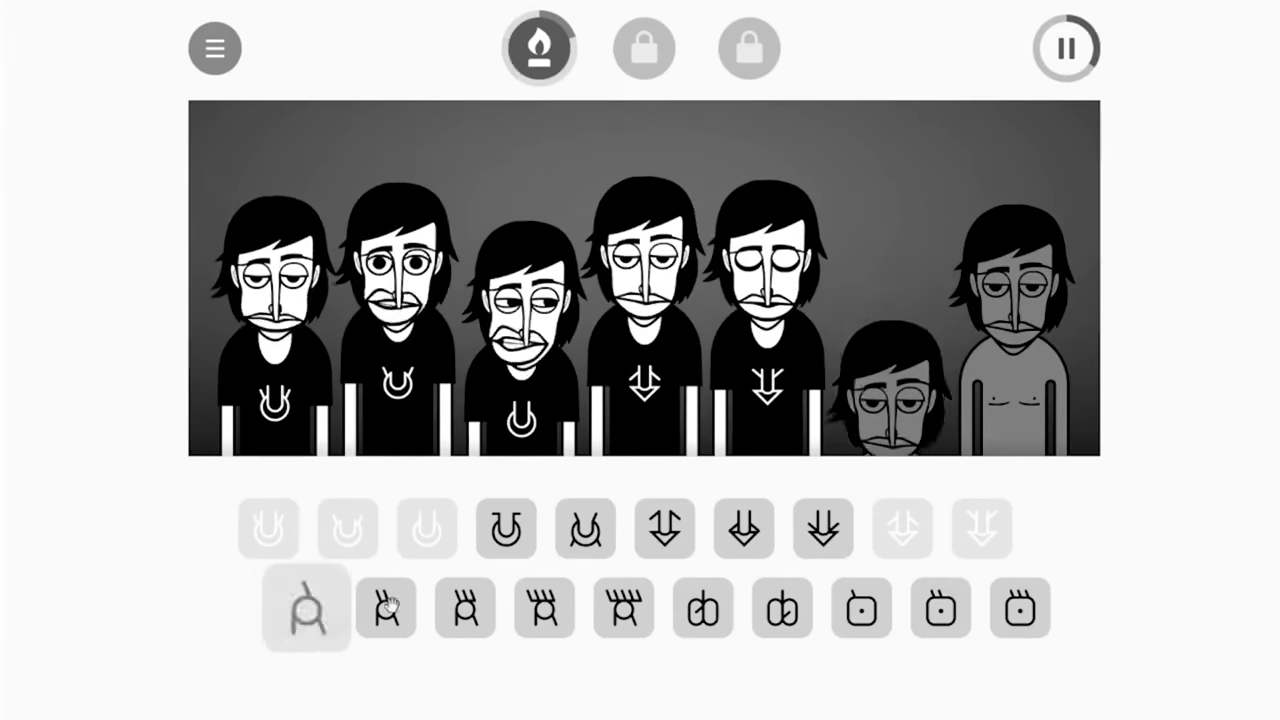
drag(386, 607, 869, 390)
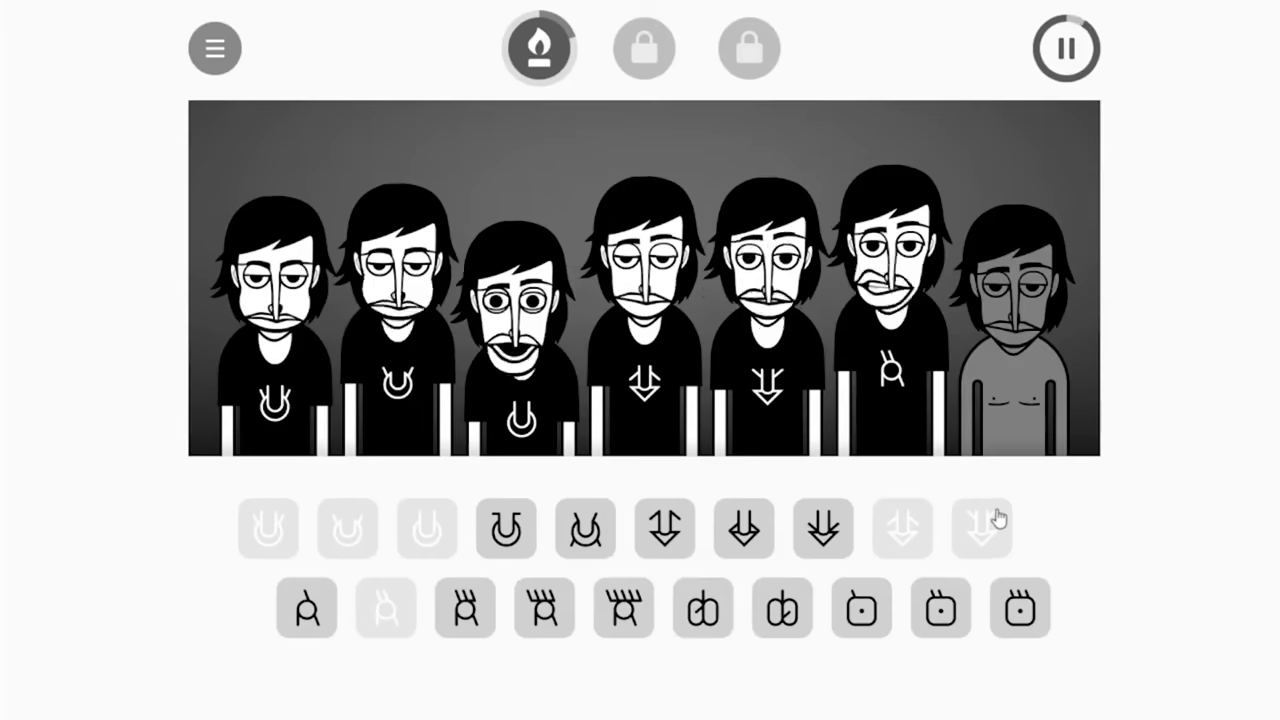
mouse_move(890, 380)
mouse_move(891, 330)
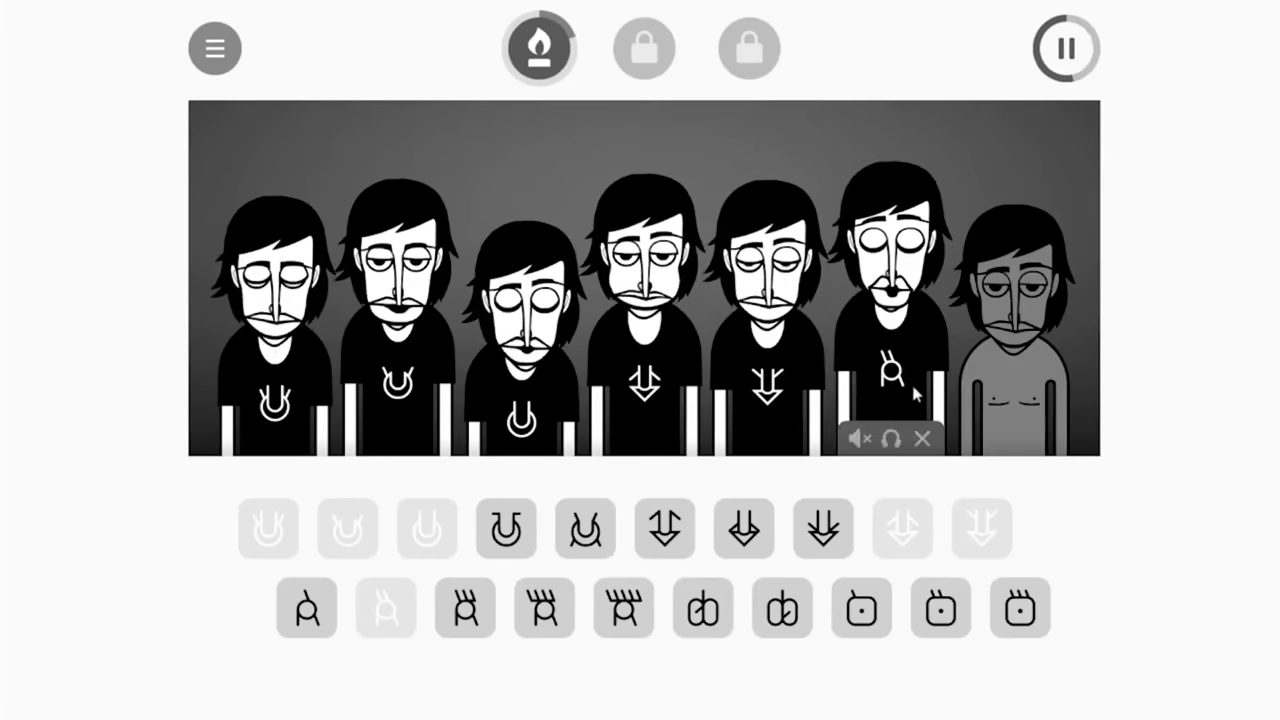
drag(465, 607, 890, 350)
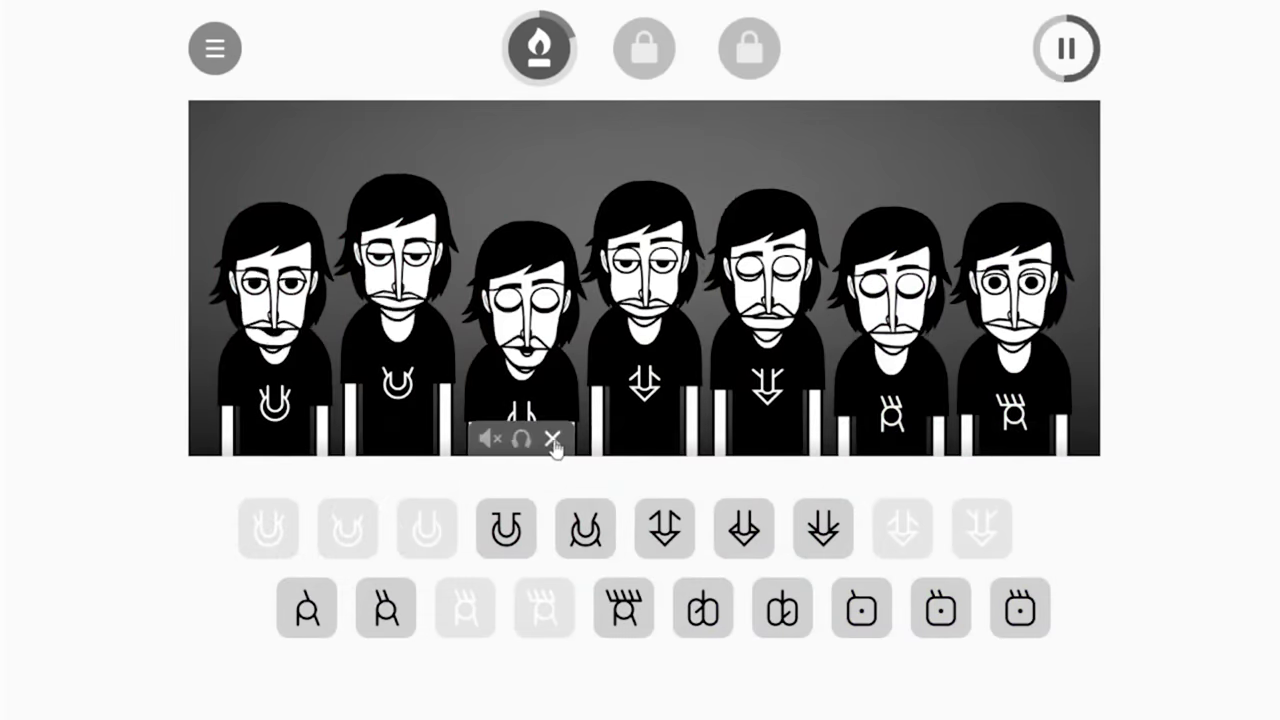
Replace the third singer's beat with a melody and give the seventh singer a new voice
click(553, 445)
drag(623, 625, 520, 340)
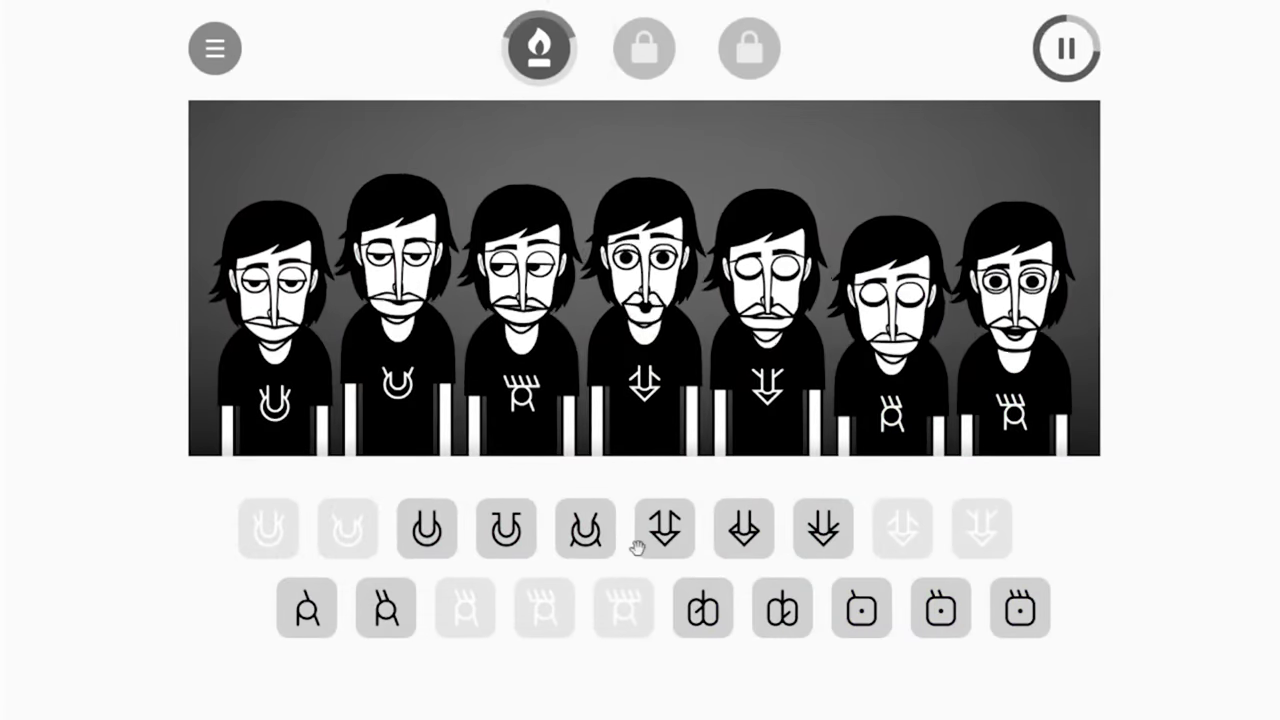
mouse_move(1012, 330)
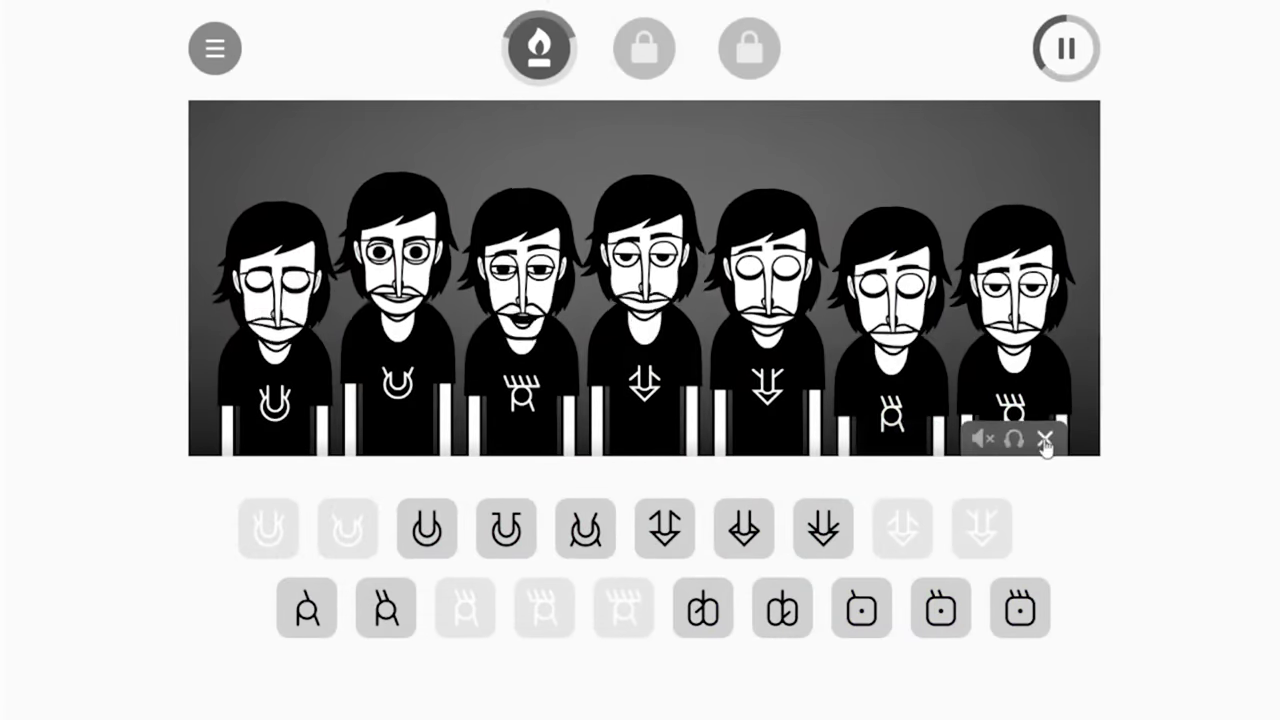
click(1044, 440)
drag(703, 607, 1015, 340)
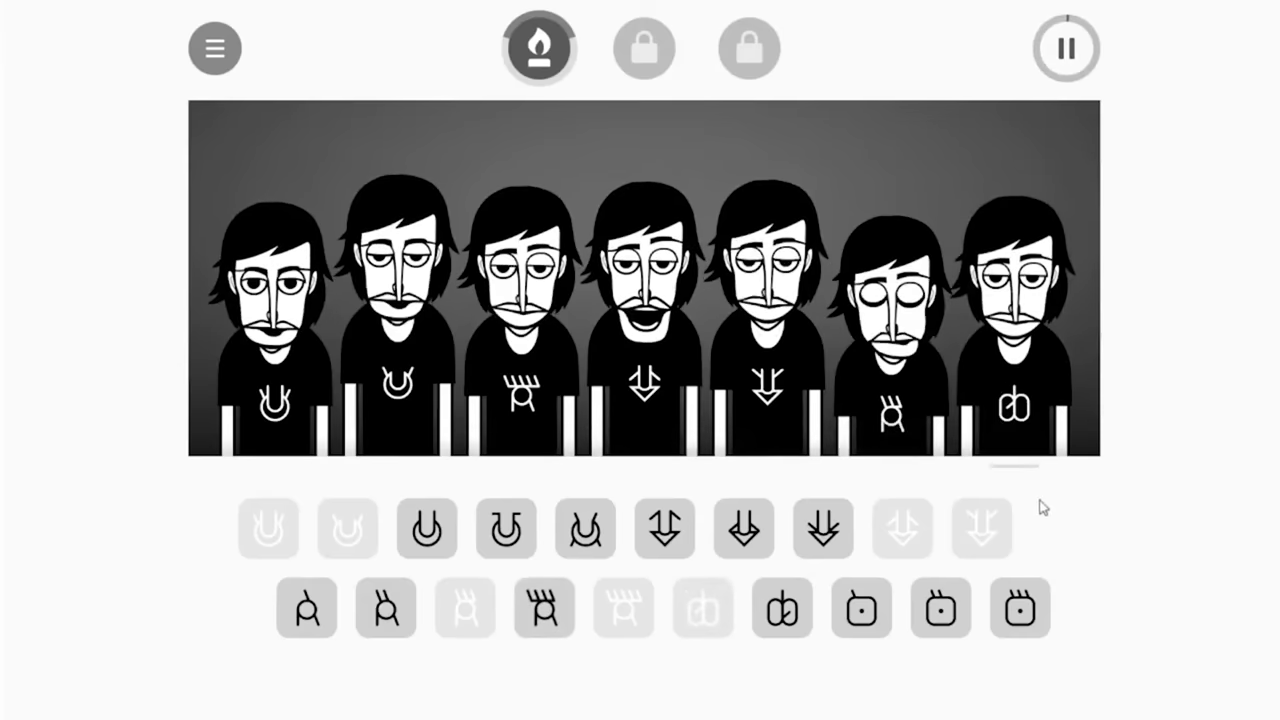
drag(782, 607, 1015, 340)
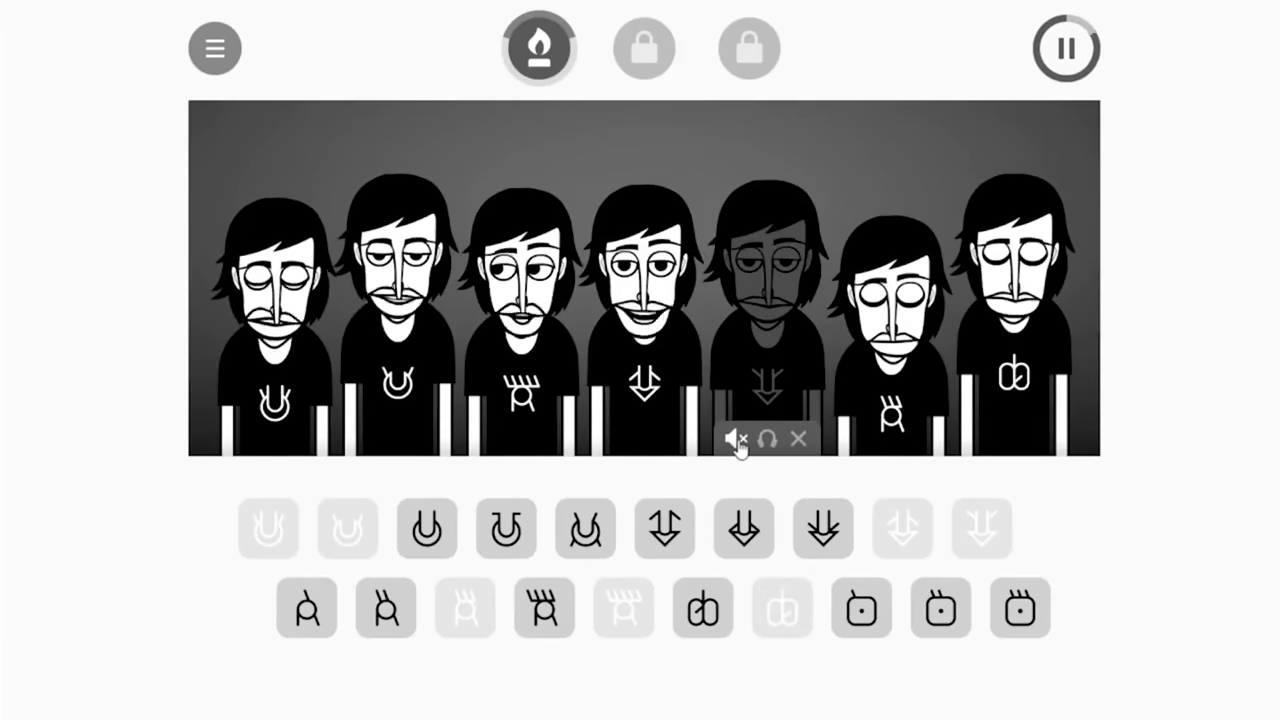
Give the fifth singer a new voice and solo it
click(798, 438)
mouse_move(861, 607)
mouse_down()
mouse_move(861, 537)
mouse_move(768, 390)
mouse_up()
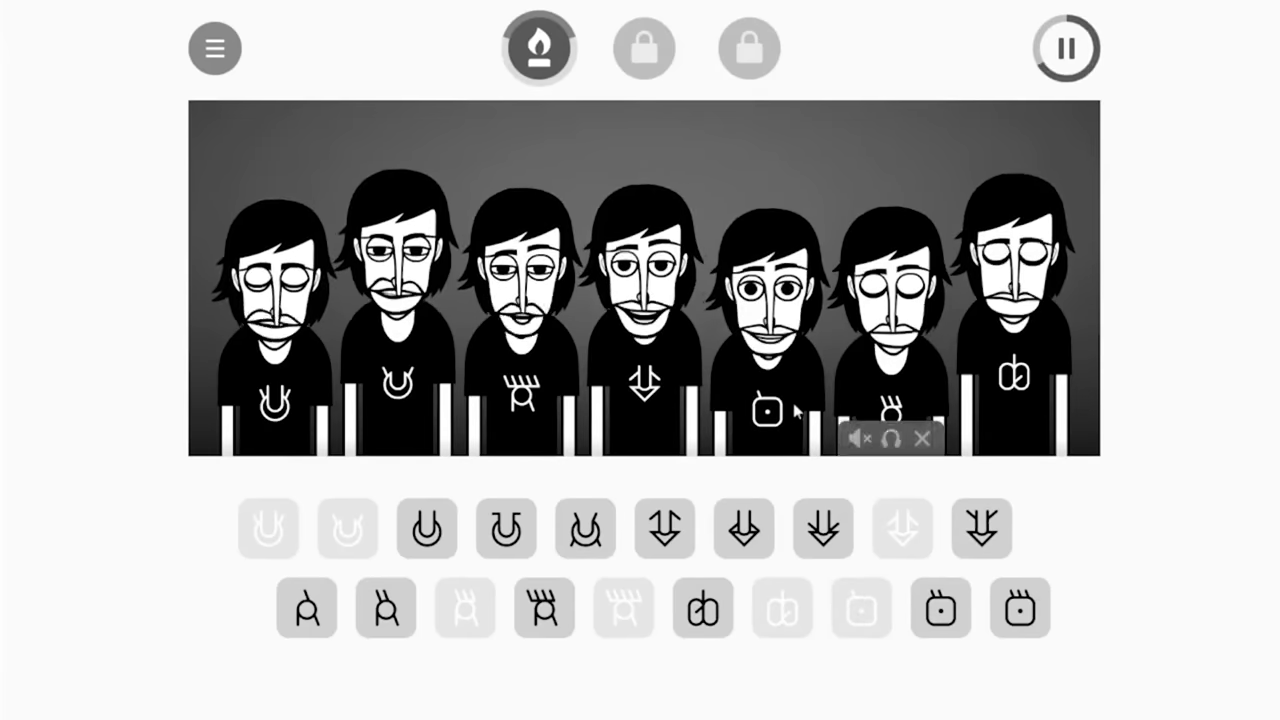
click(767, 438)
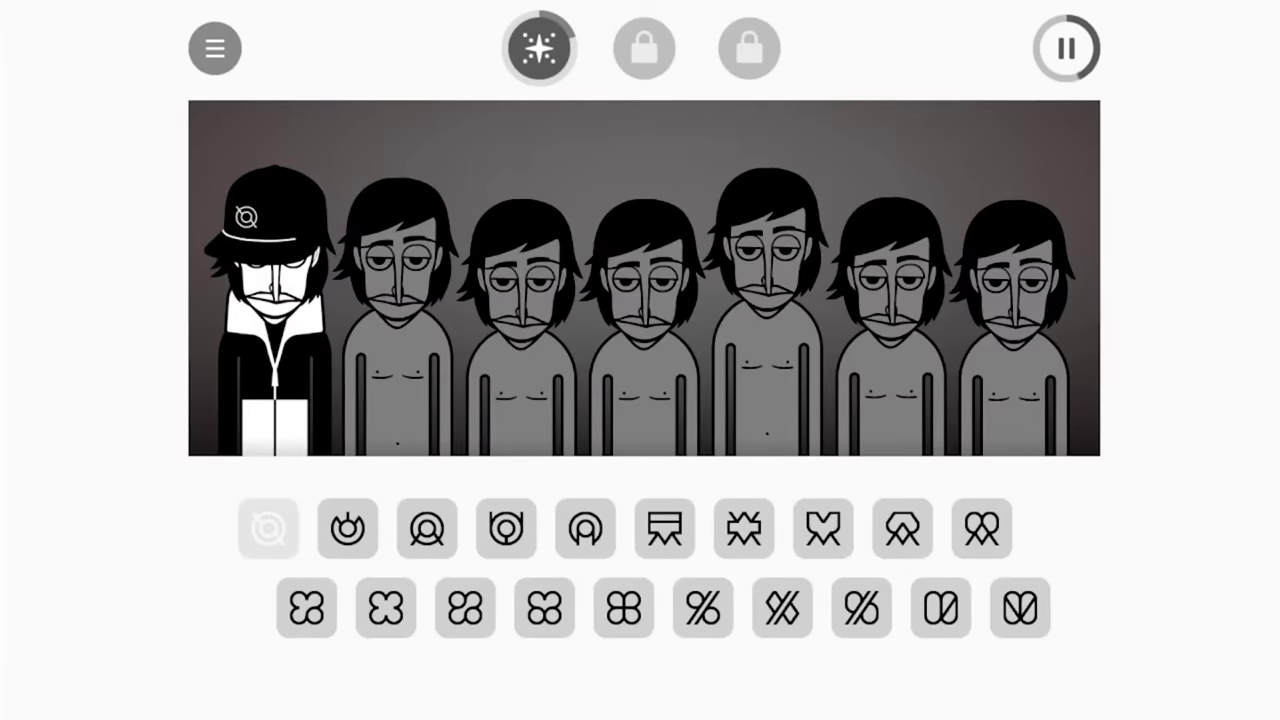
Add beats to the second and third singers, then swap the third singer's beat
click(348, 528)
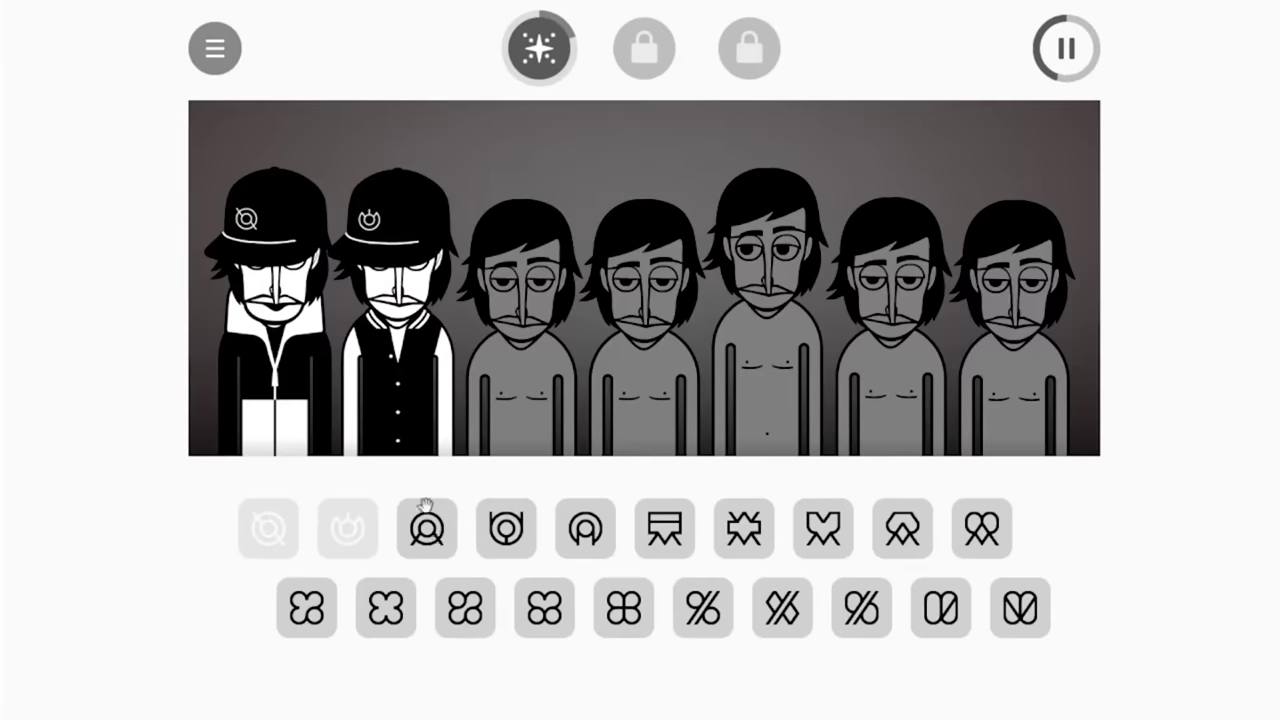
drag(425, 505, 530, 408)
mouse_move(520, 330)
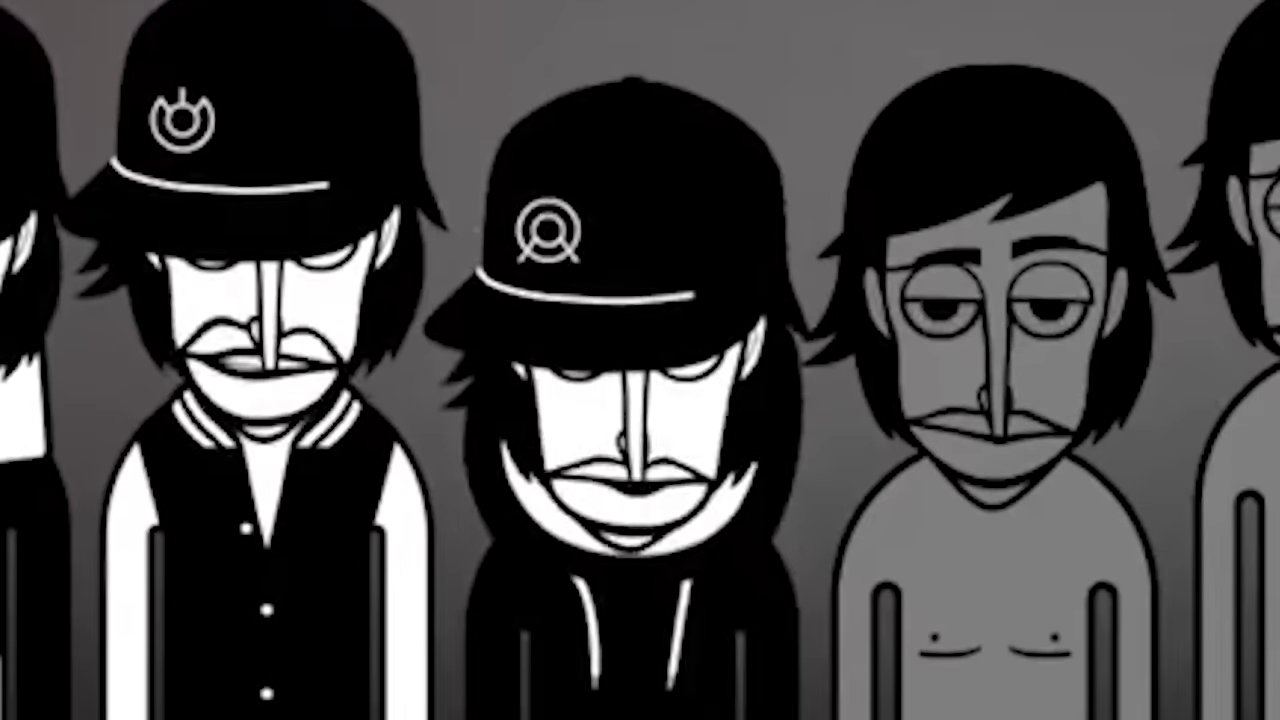
drag(506, 528, 520, 330)
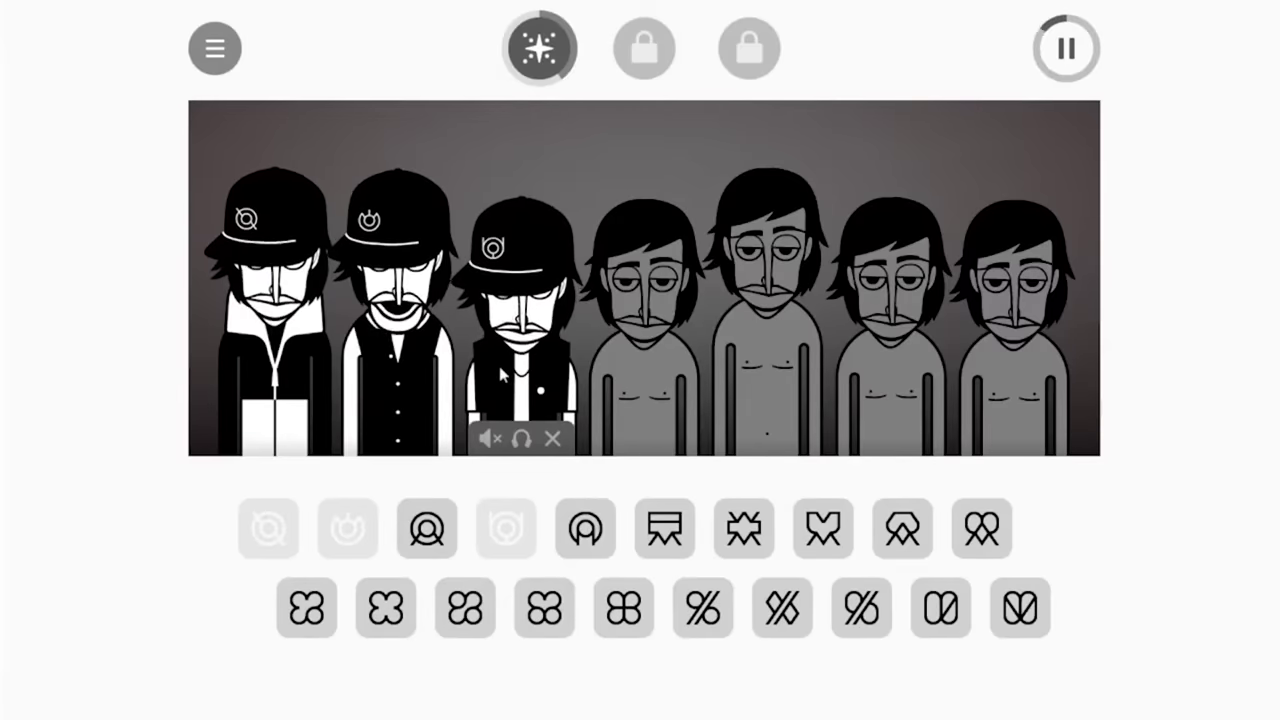
Add effects to singers four and five and melodies to six and seven, then re-melody the fifth
click(677, 543)
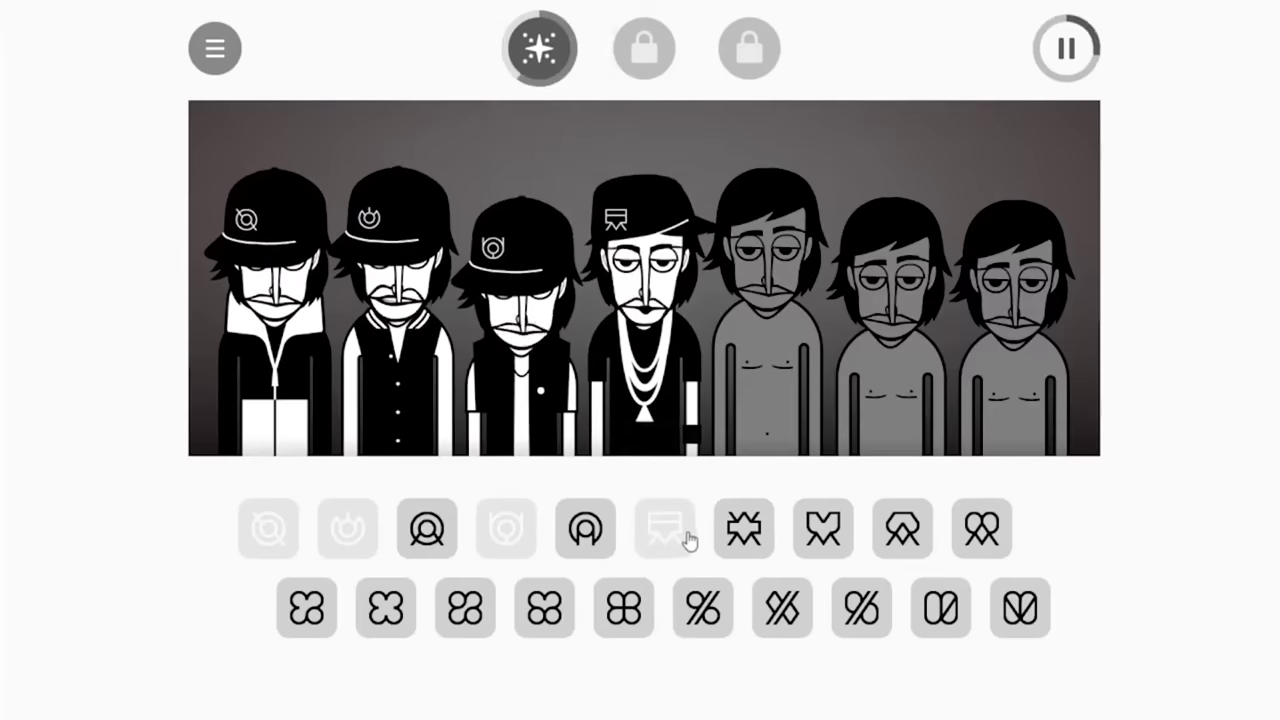
click(902, 528)
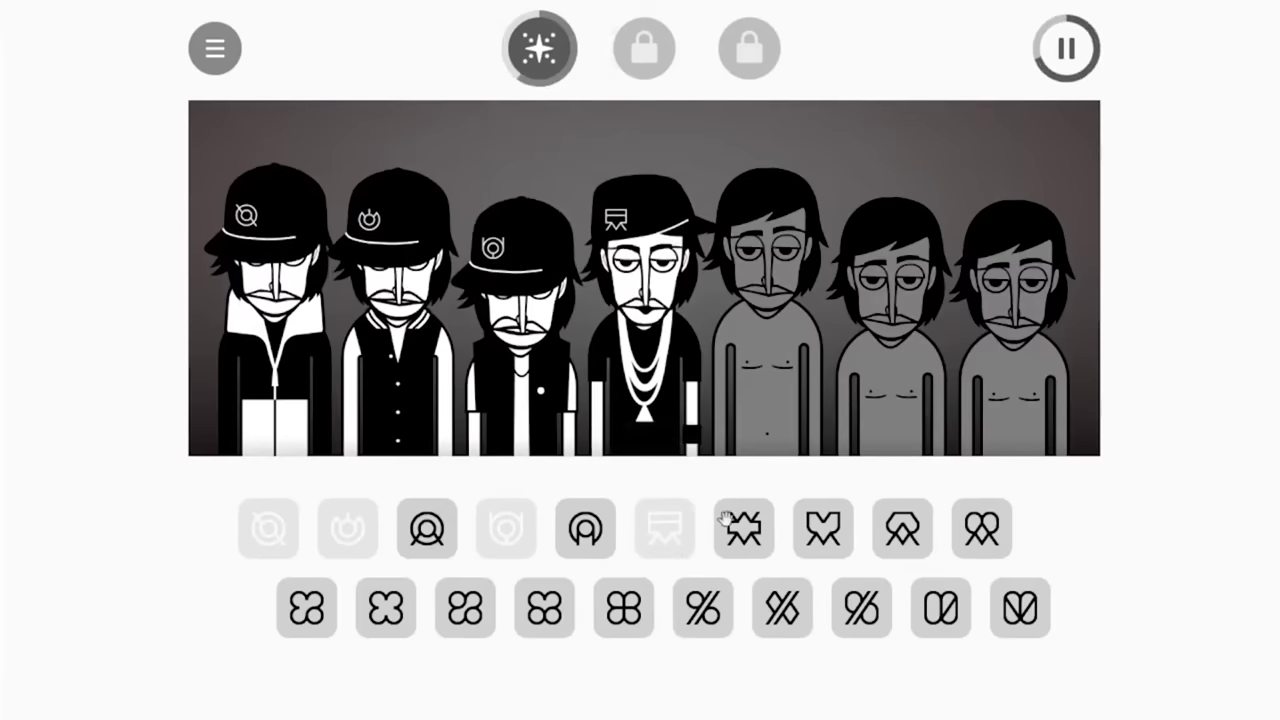
click(465, 607)
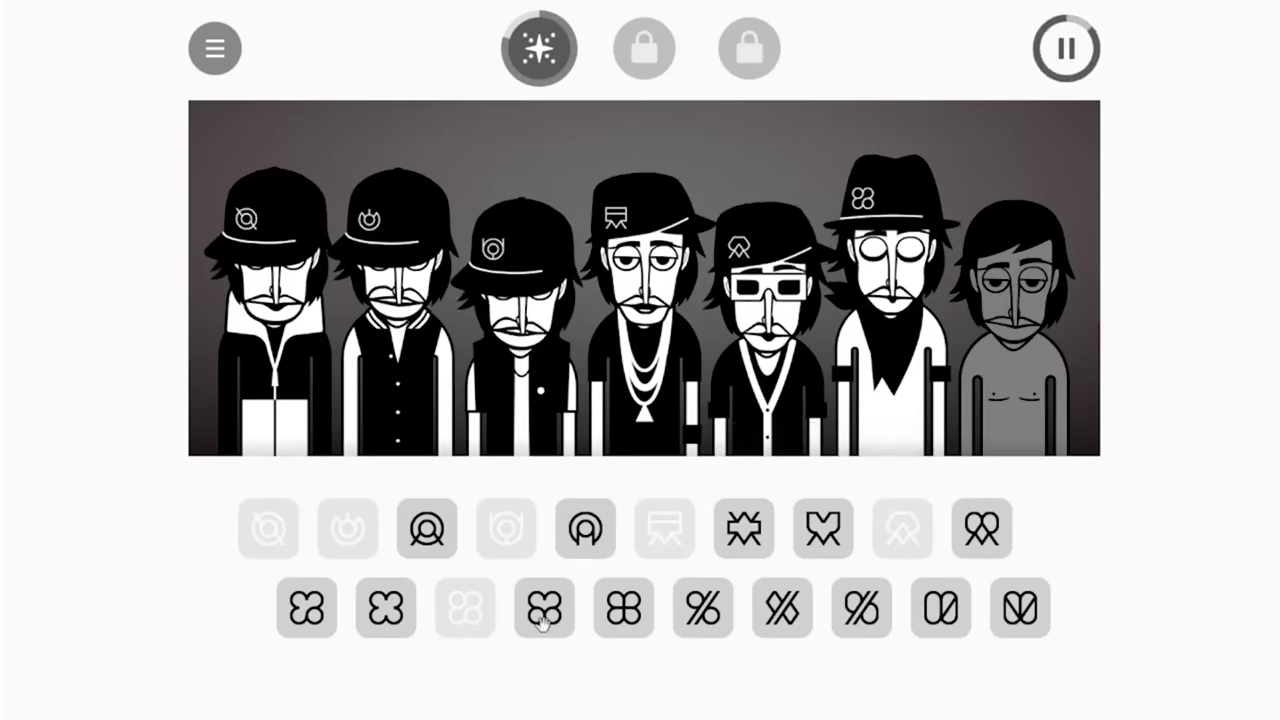
drag(543, 622, 1020, 410)
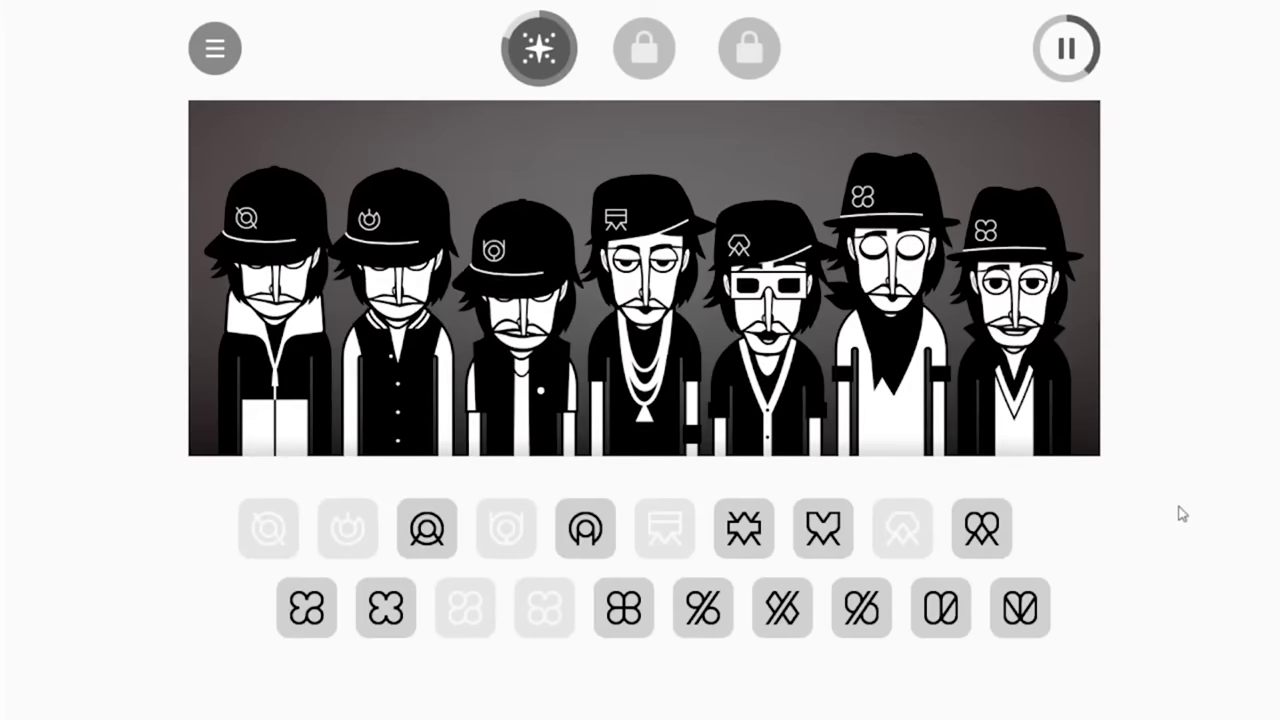
mouse_move(1015, 330)
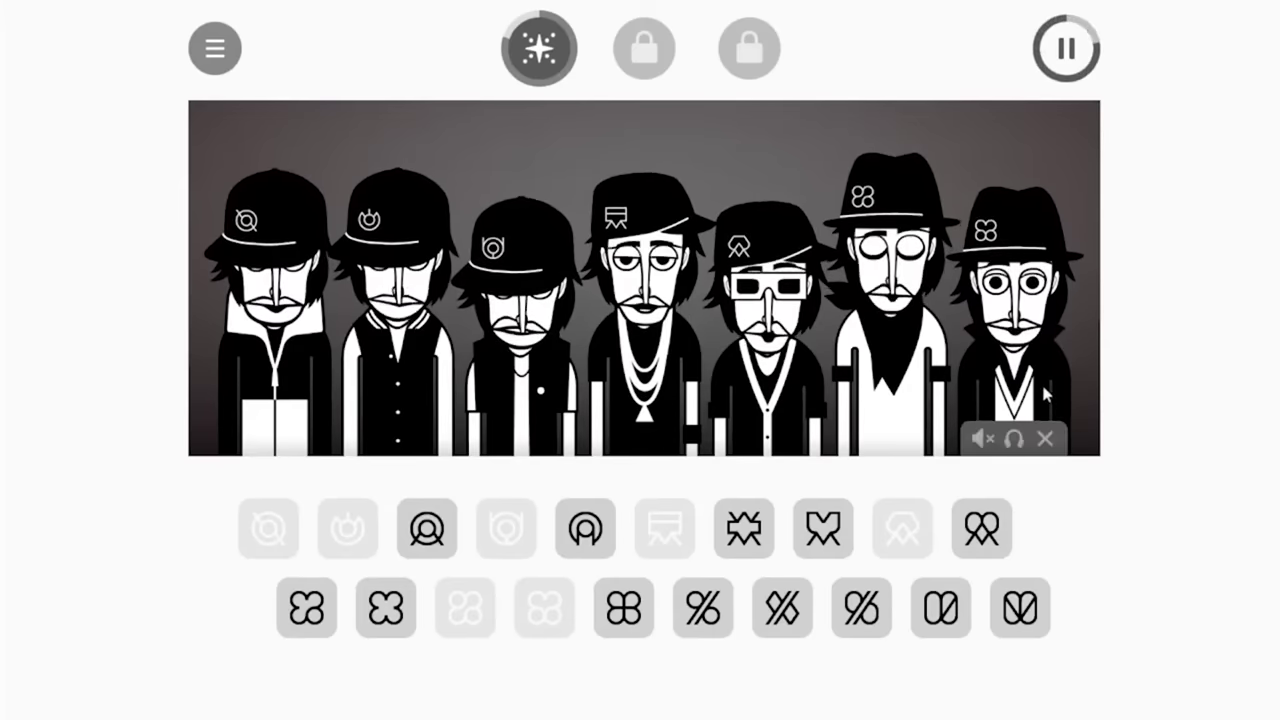
click(800, 438)
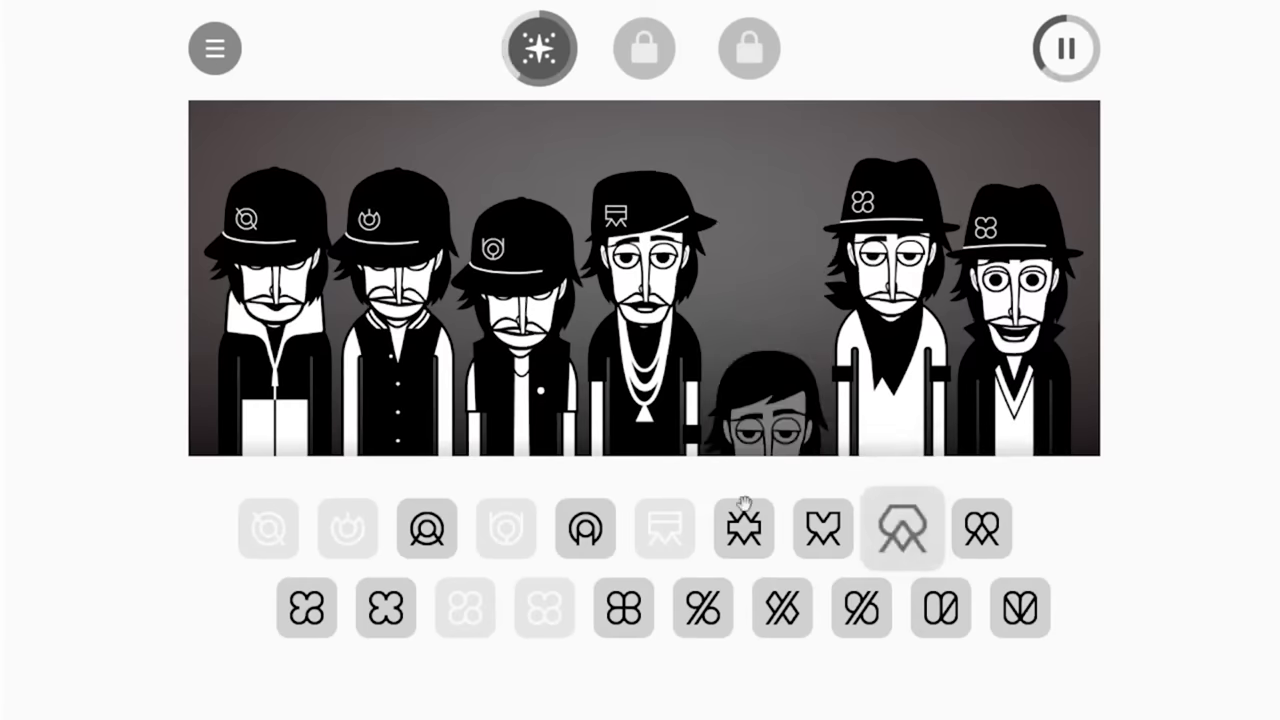
drag(623, 607, 766, 400)
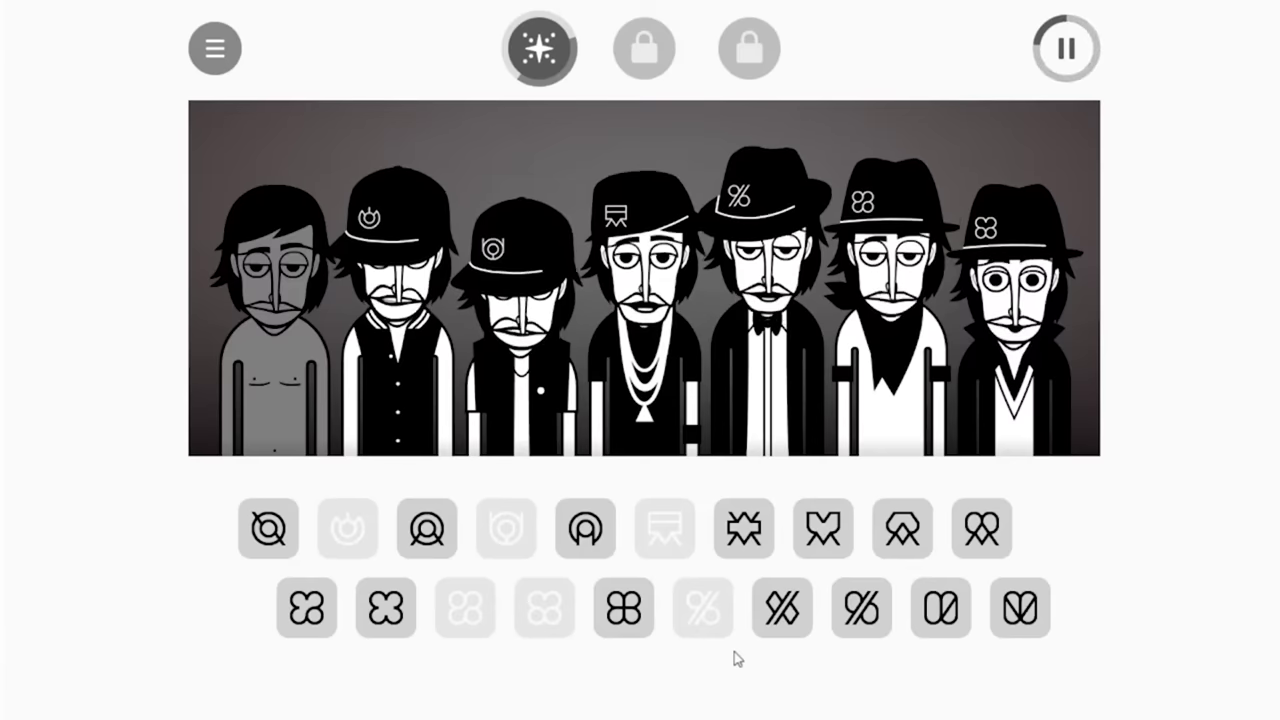
Give the first singer a voice, and replace the sixth singer's new voice with a melody
drag(782, 607, 270, 300)
drag(861, 607, 945, 400)
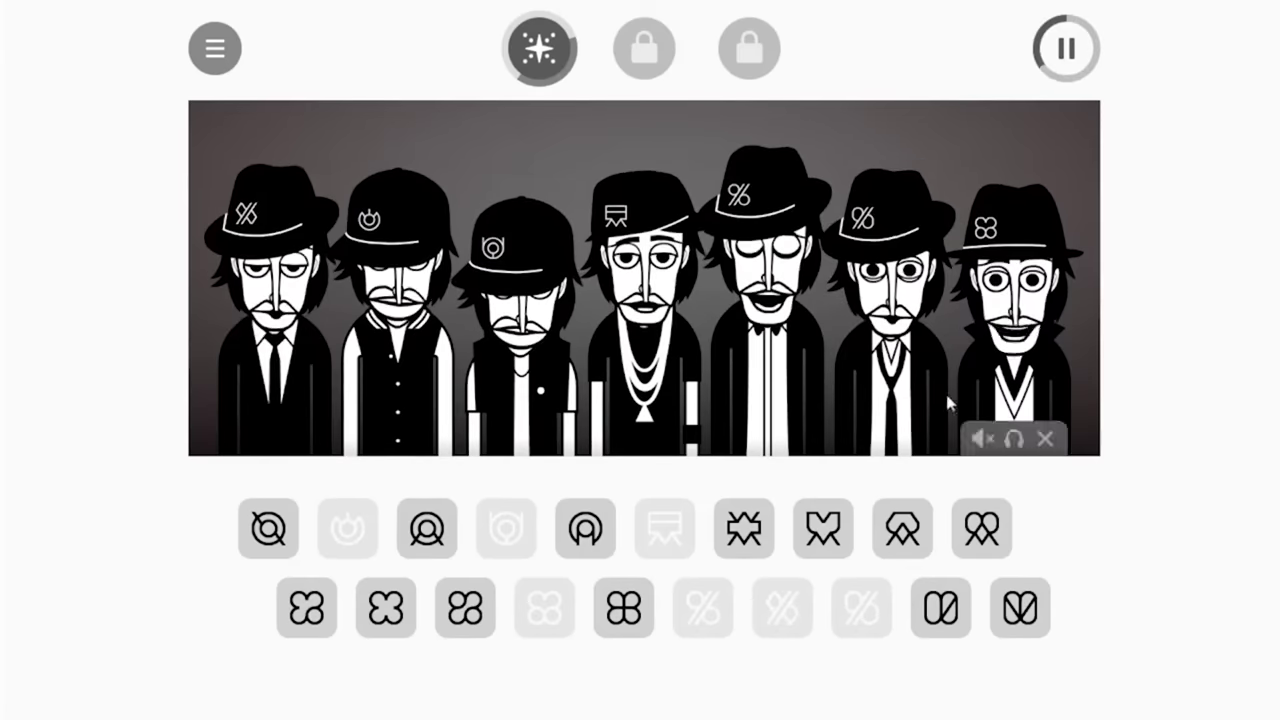
click(890, 330)
drag(624, 607, 890, 300)
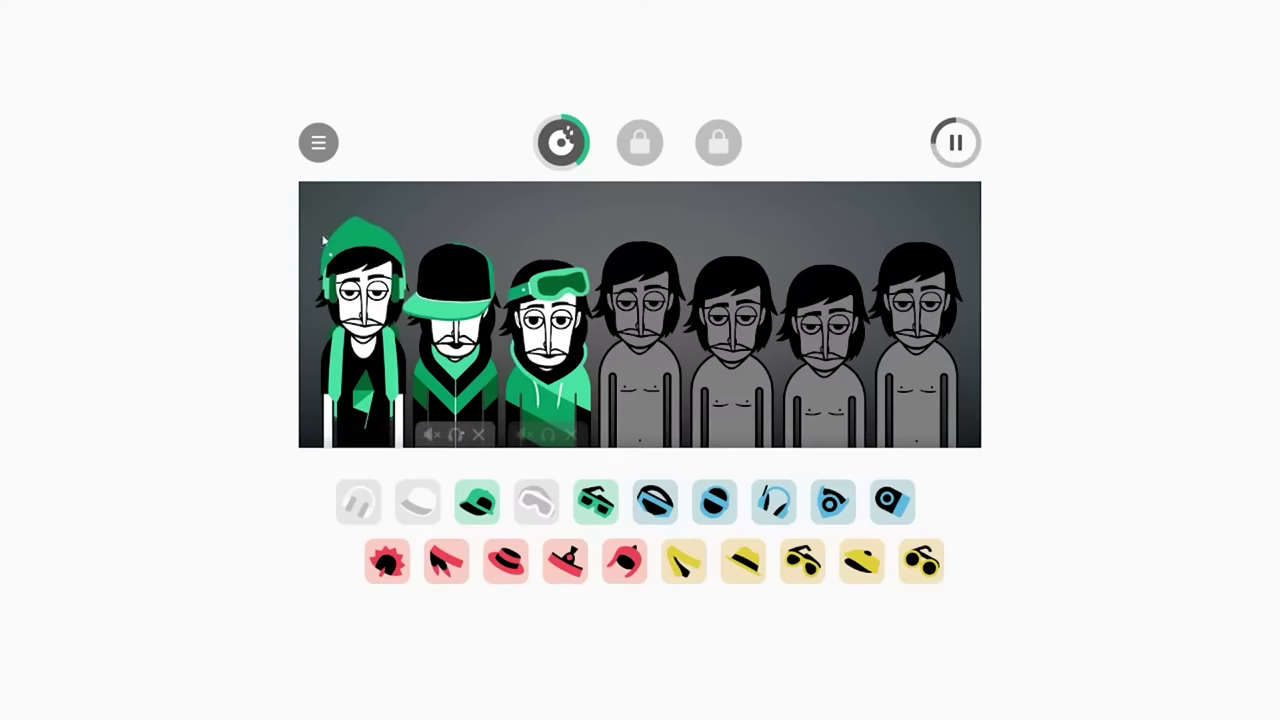
Put green sunglasses on singer four and the red spiky hood on two, and switch five and six to red
drag(596, 501, 640, 390)
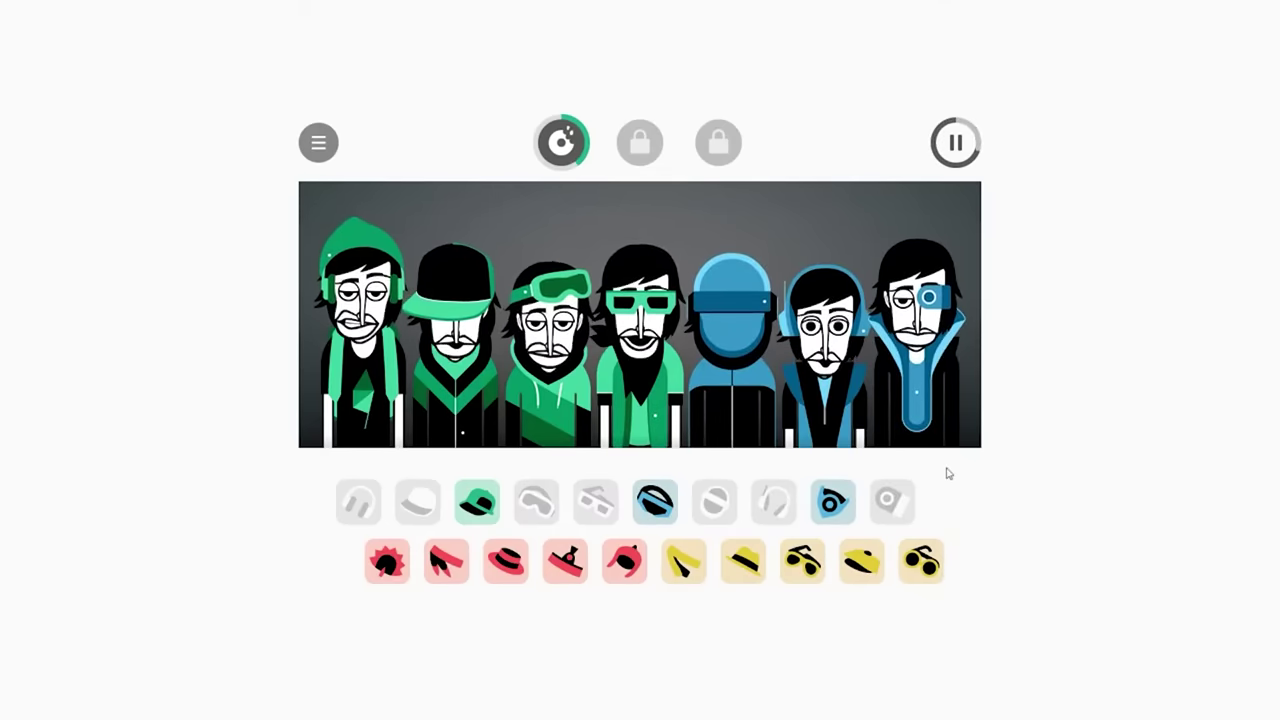
mouse_move(918, 340)
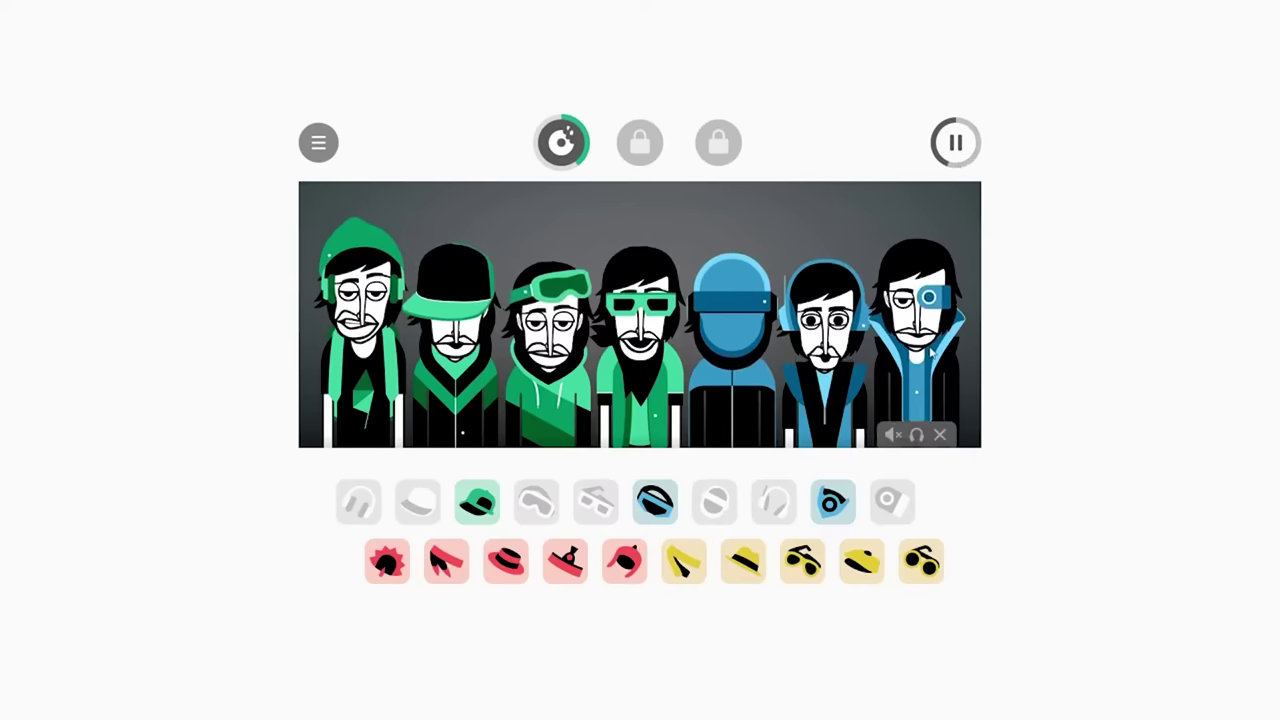
drag(387, 562, 455, 340)
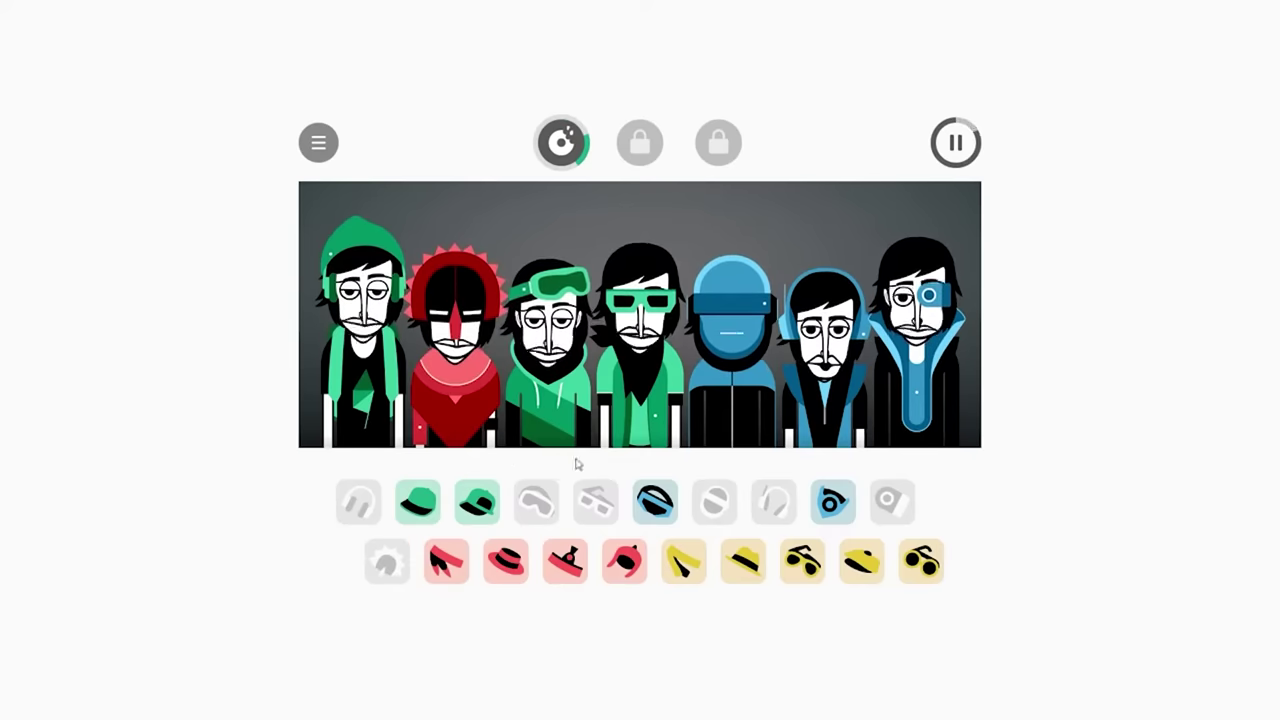
click(807, 428)
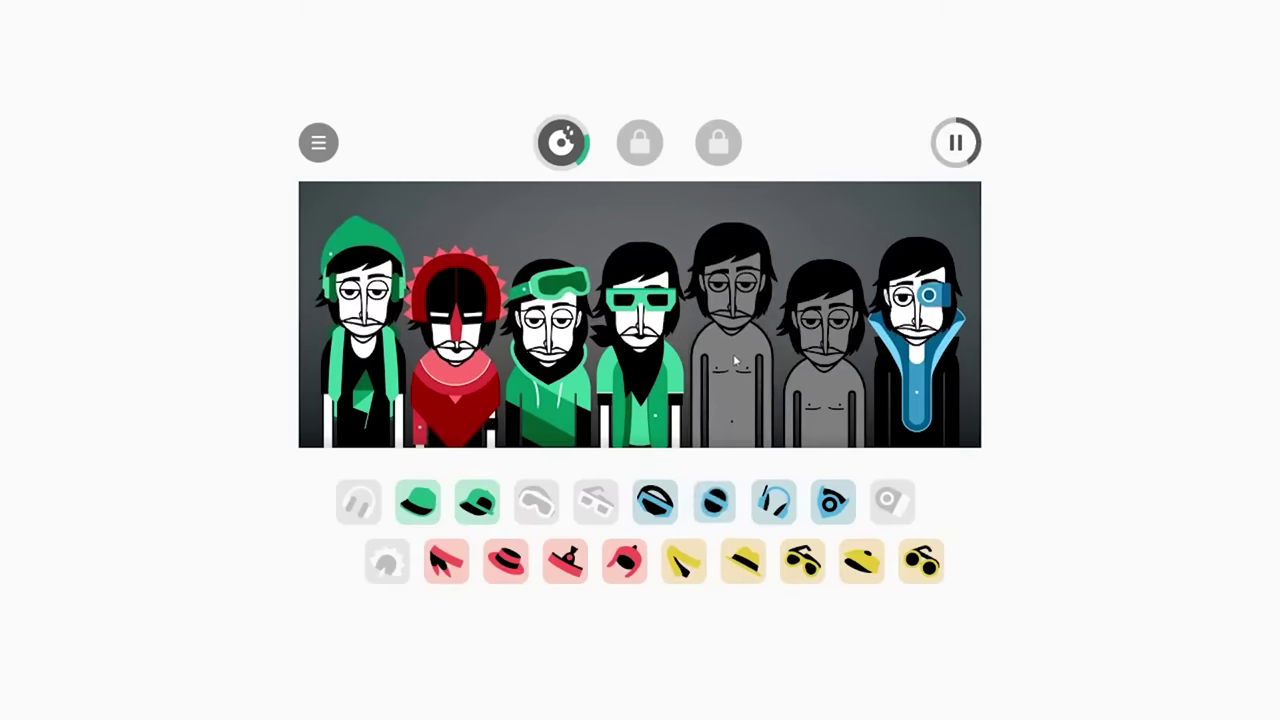
drag(565, 561, 825, 340)
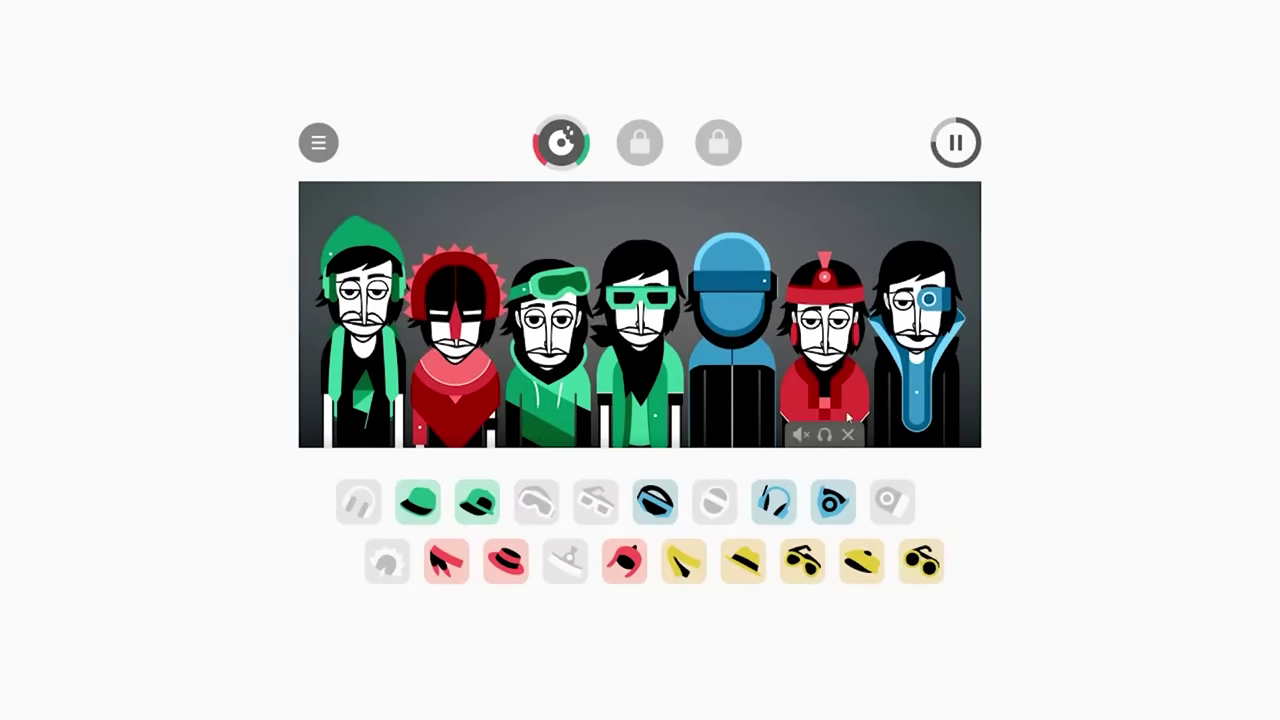
click(755, 434)
drag(624, 561, 732, 330)
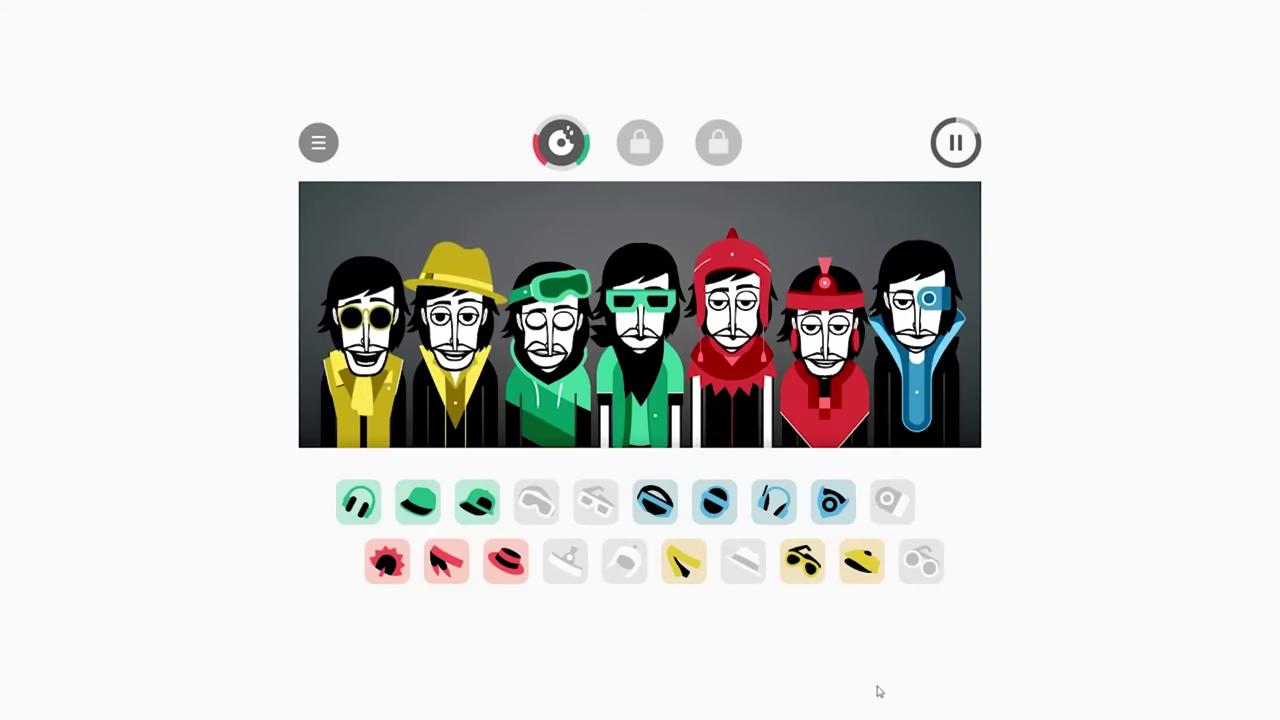
mouse_move(363, 340)
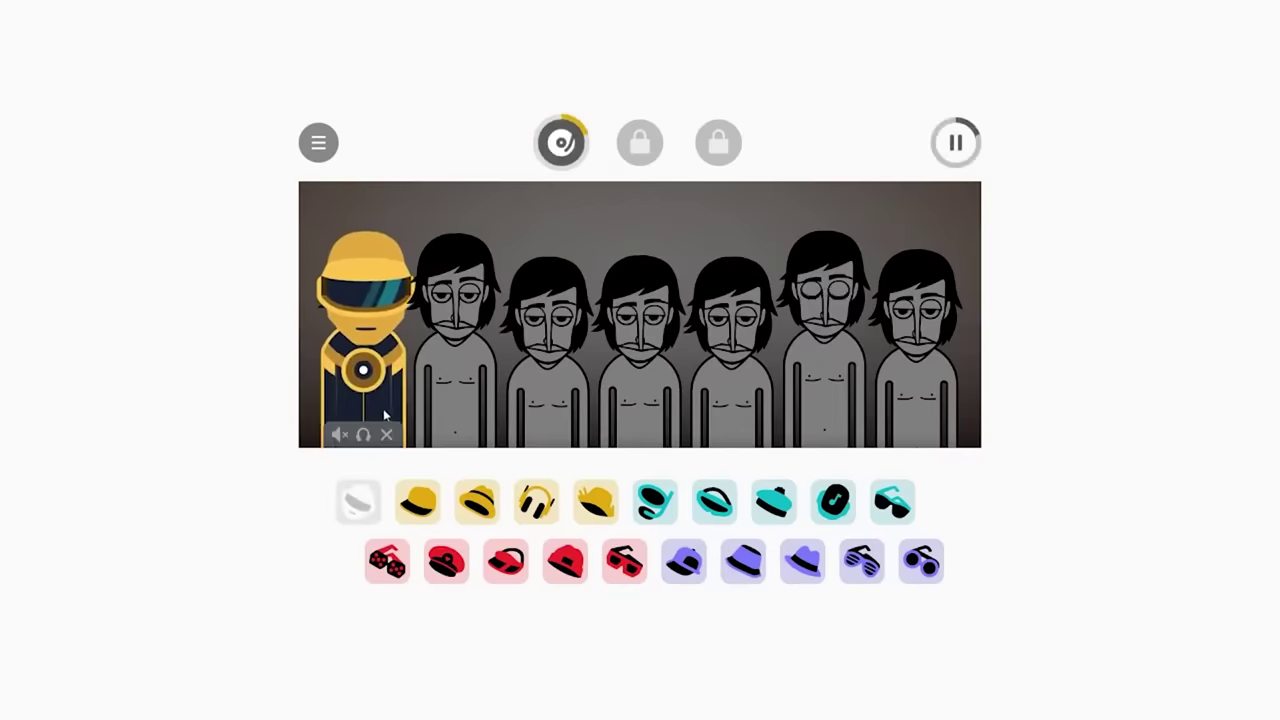
Add yellow cap, headphones and hat singers in second, third and fourth place
click(417, 501)
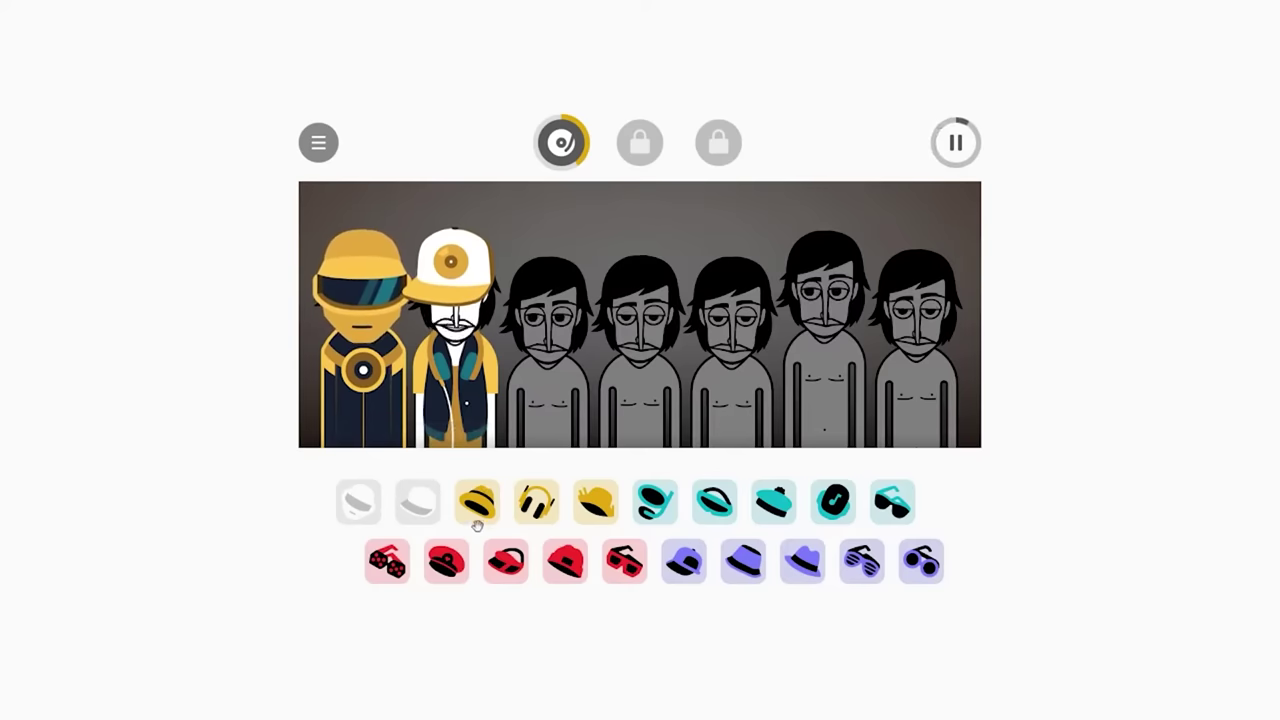
click(536, 501)
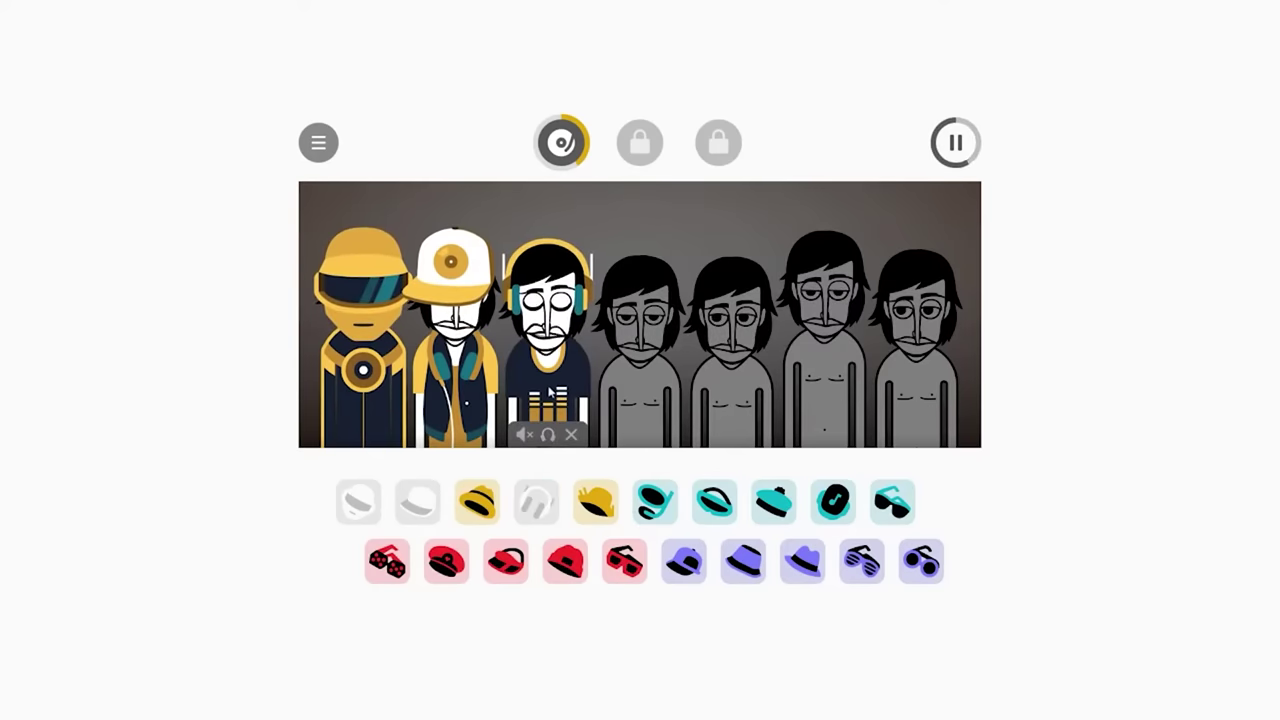
click(597, 497)
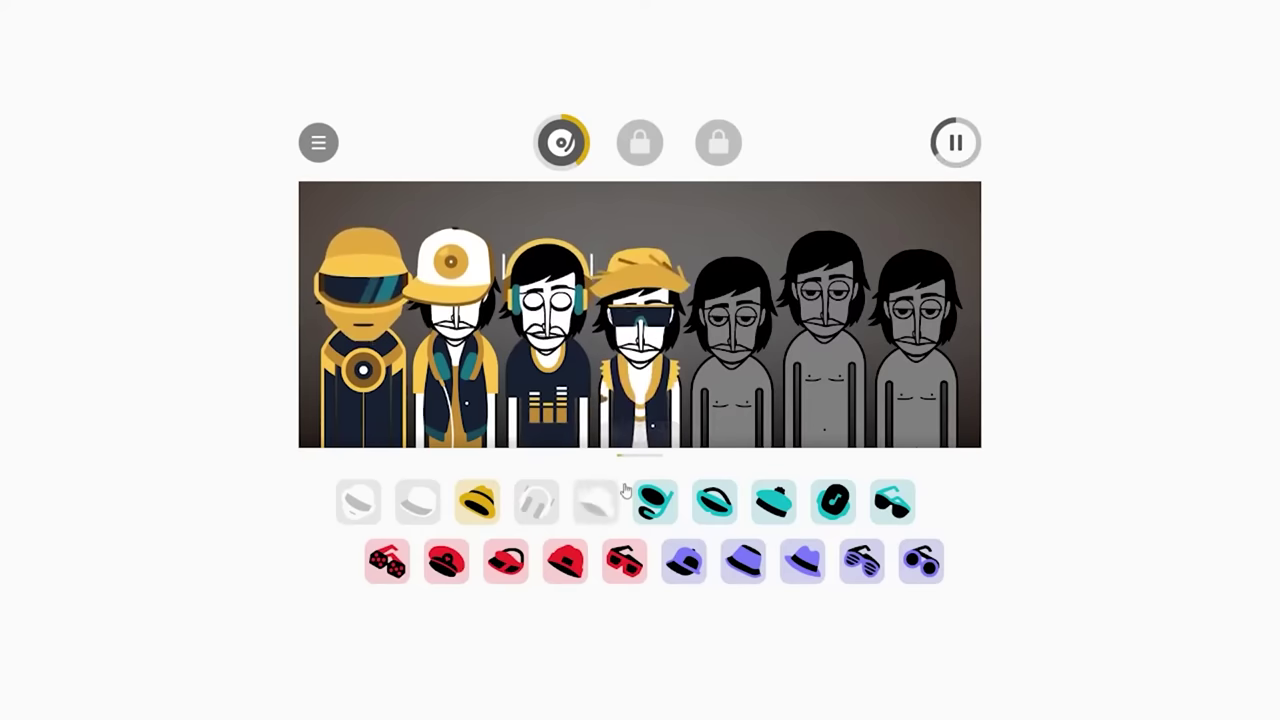
Give singers four and five teal outfits and dress six and seven in red
drag(652, 508, 730, 420)
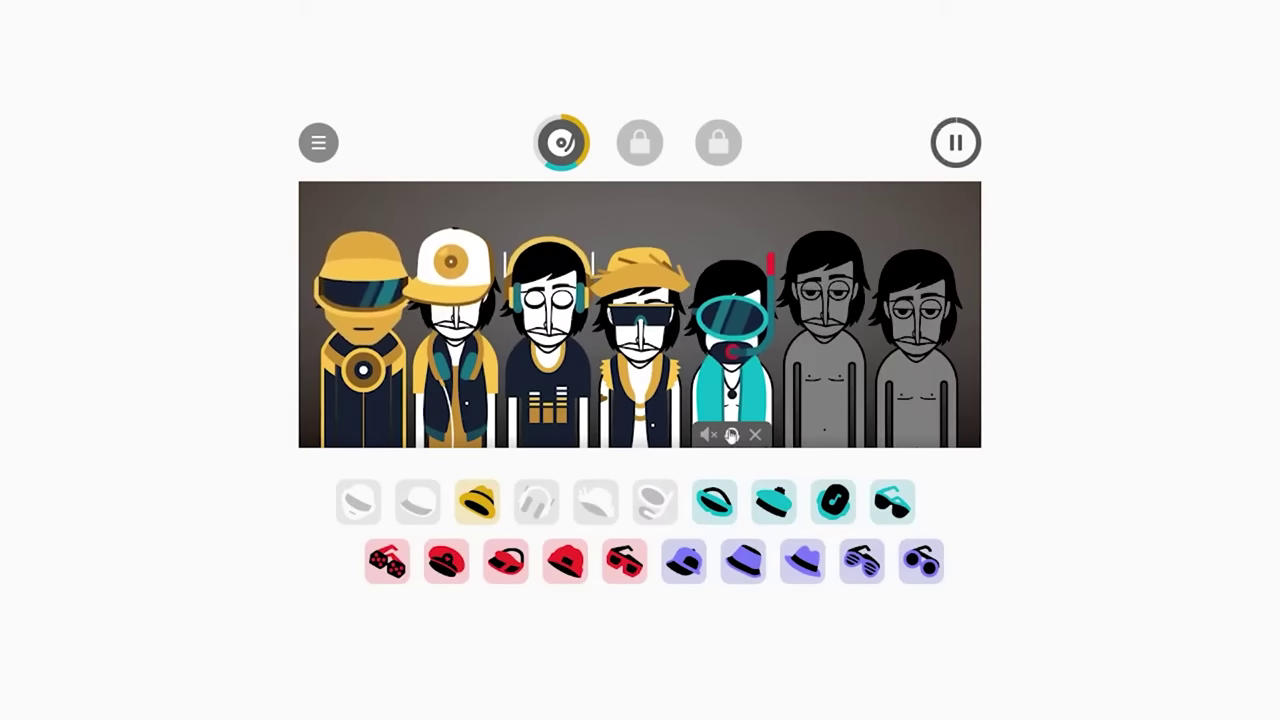
drag(714, 500, 640, 330)
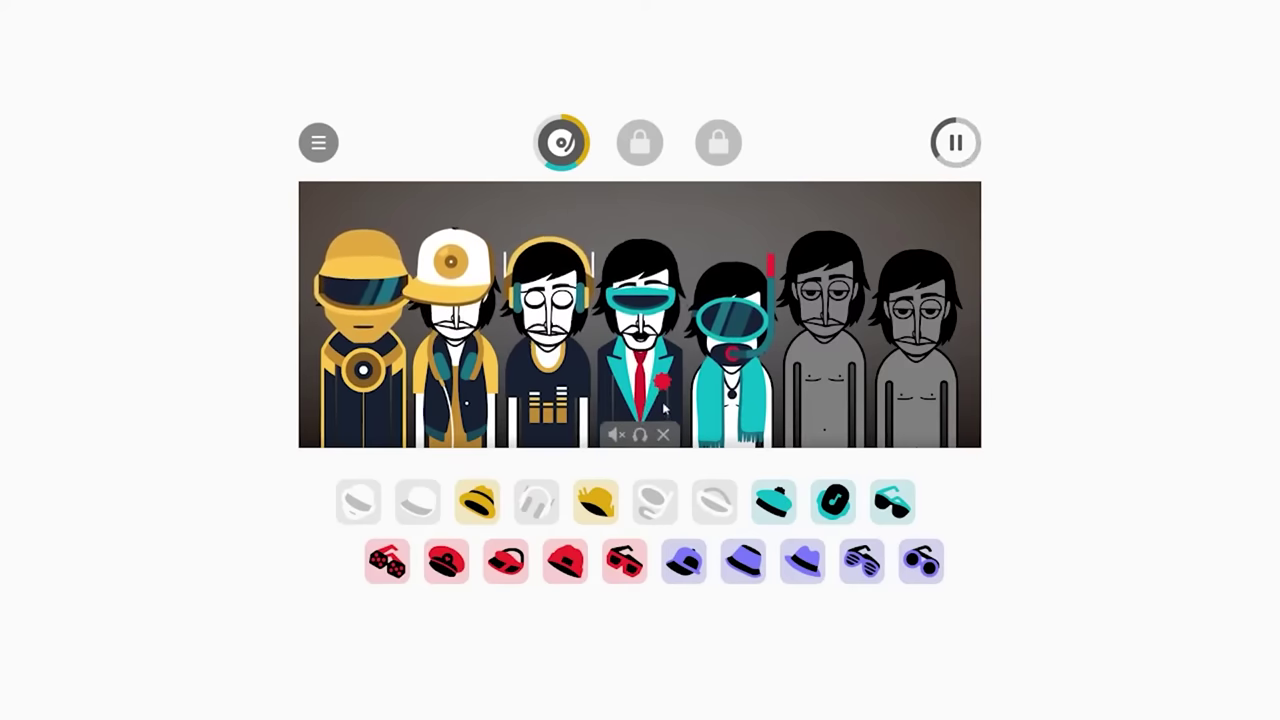
drag(387, 561, 825, 330)
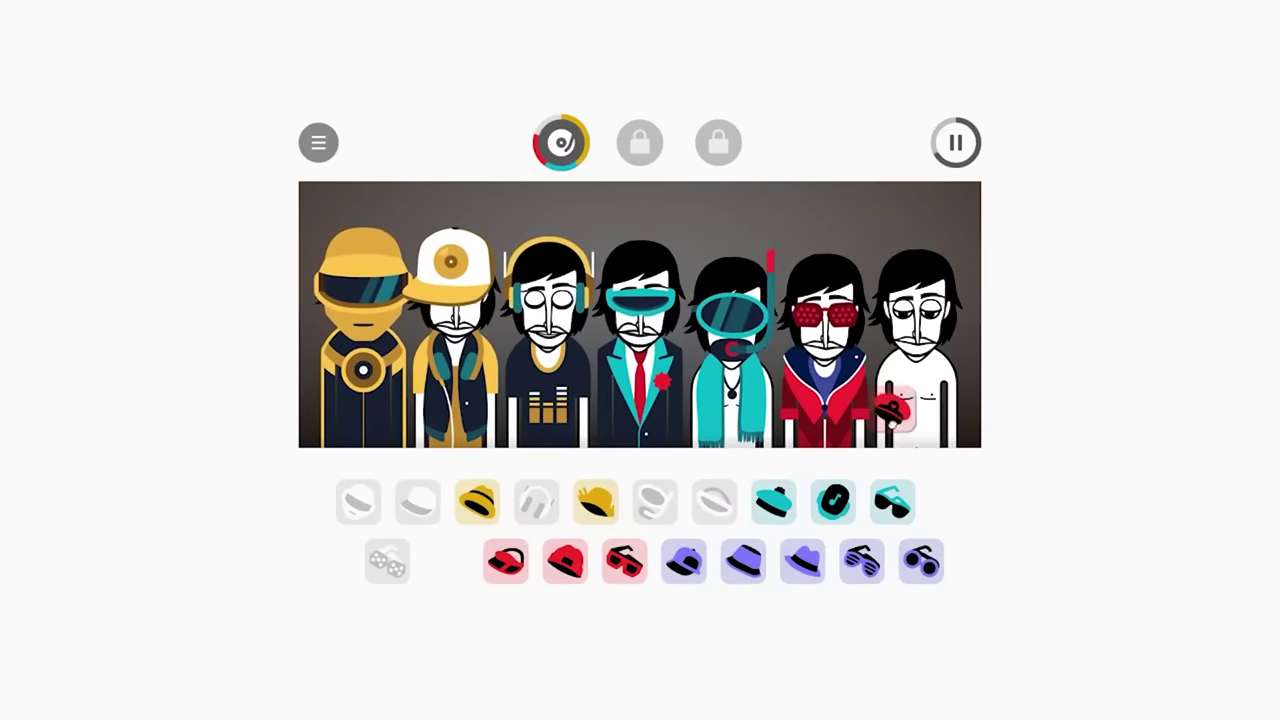
drag(861, 561, 640, 330)
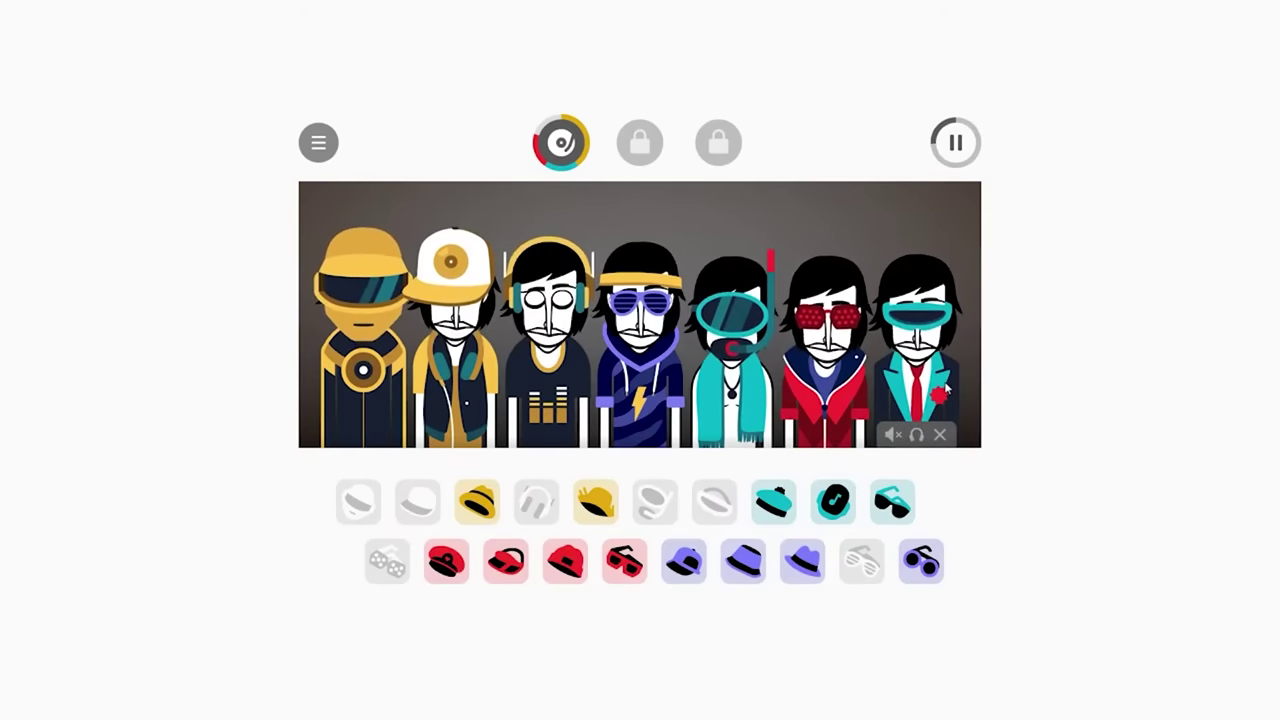
mouse_move(918, 360)
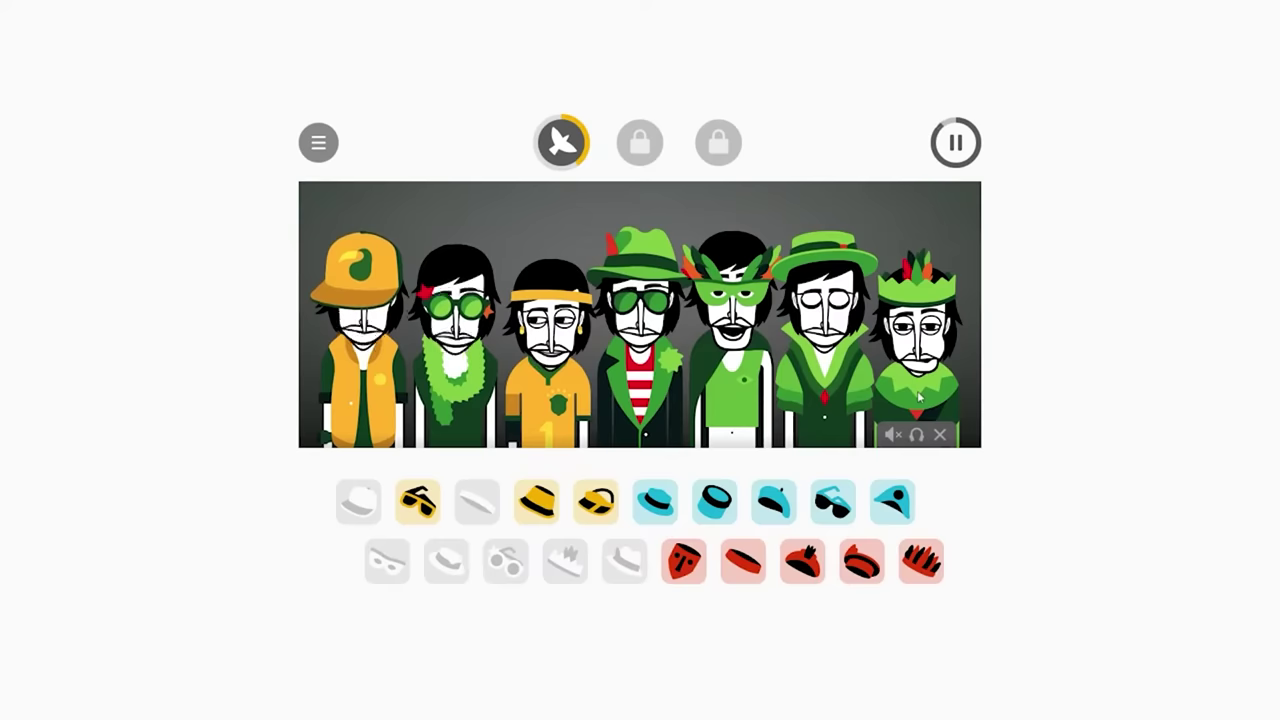
Swap the fourth and sixth singers' green hats for the red mask and red headdress
drag(684, 561, 645, 380)
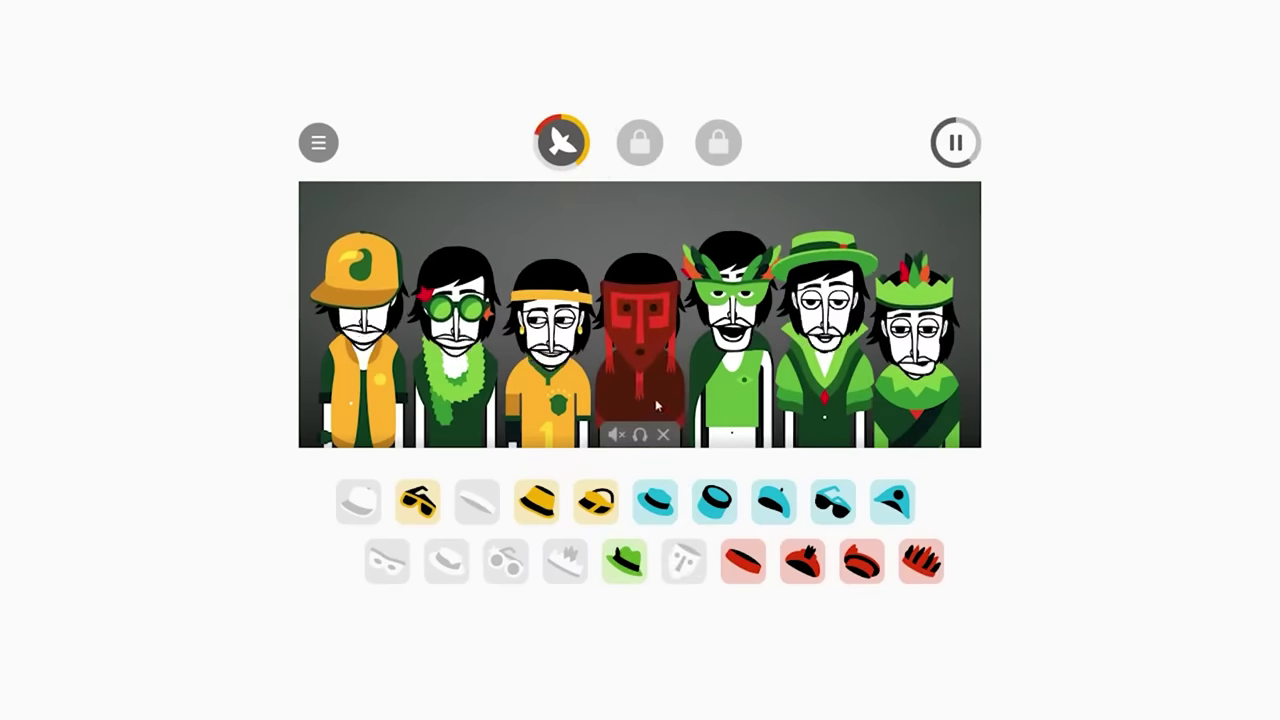
drag(921, 561, 825, 330)
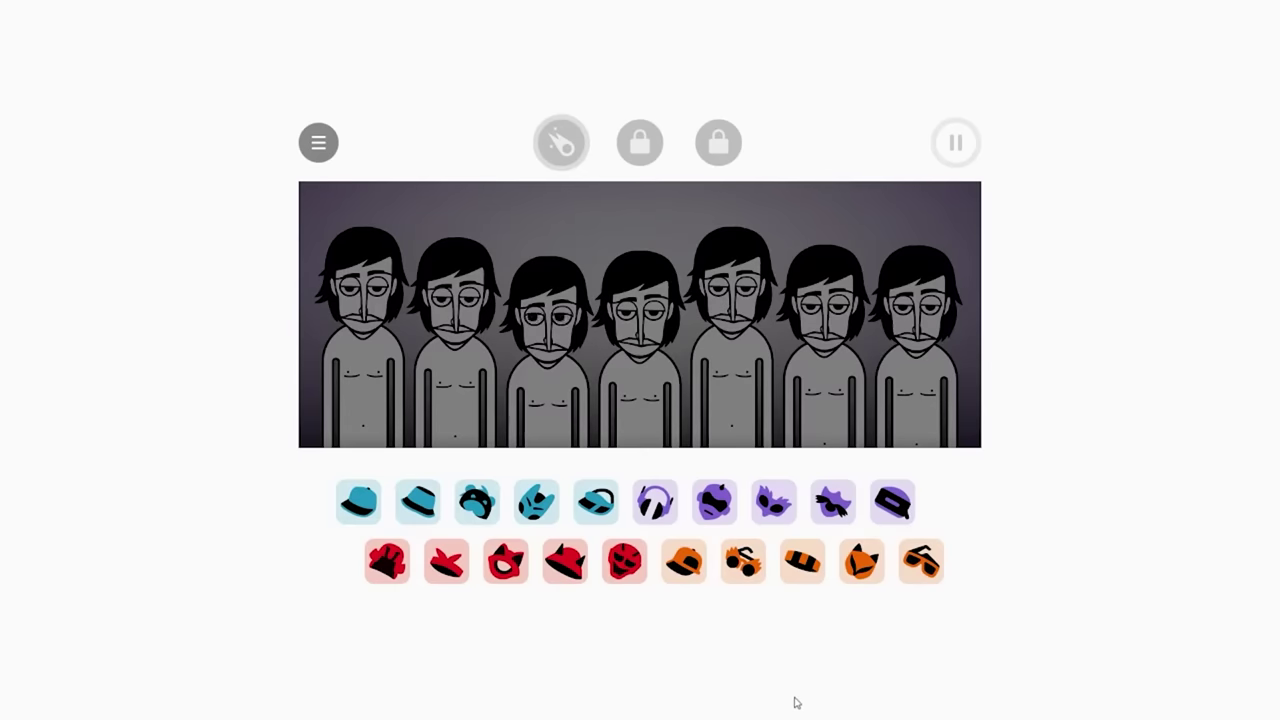
Dress the first four singers in blue cap, bucket-hat, bear-hat and mask outfits
click(358, 501)
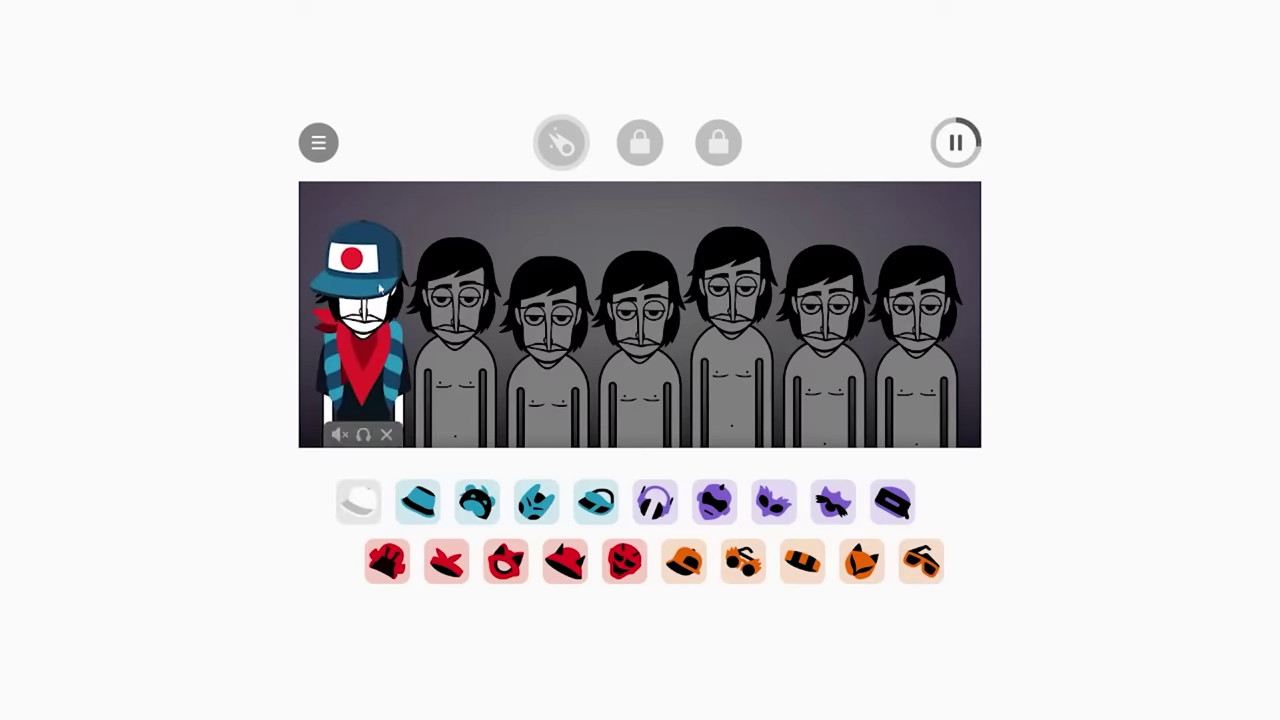
click(417, 501)
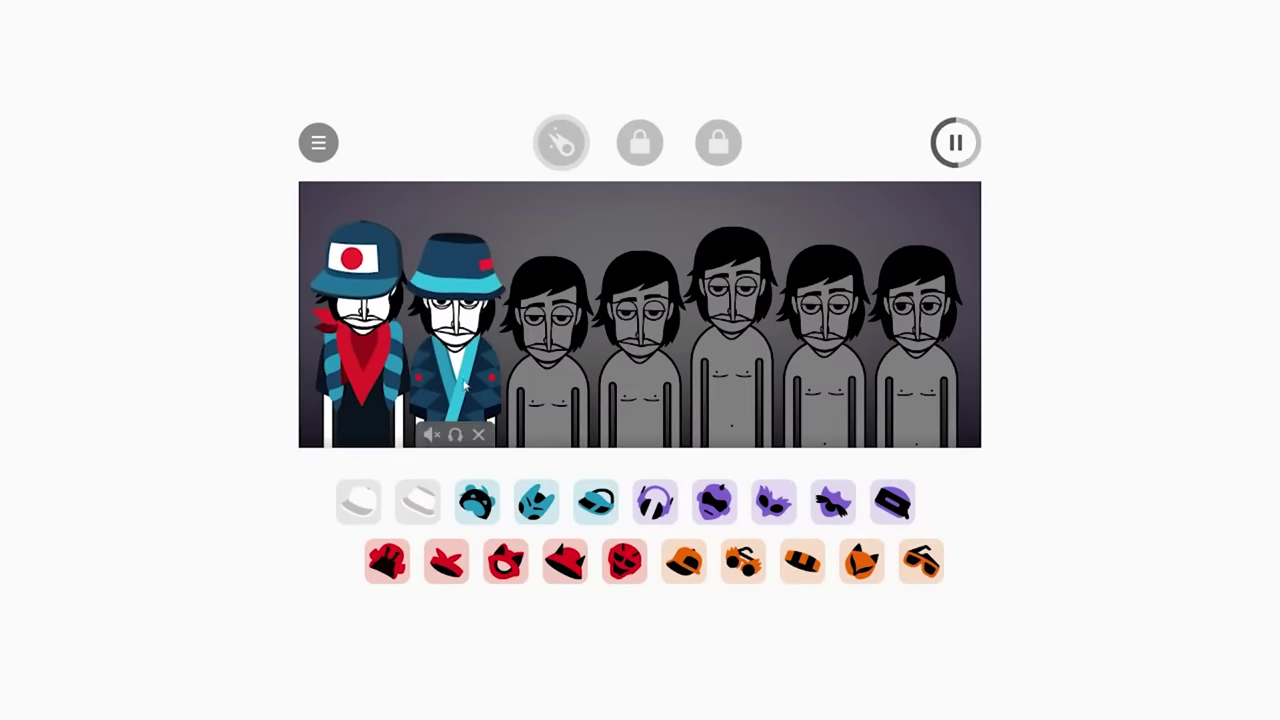
mouse_move(456, 340)
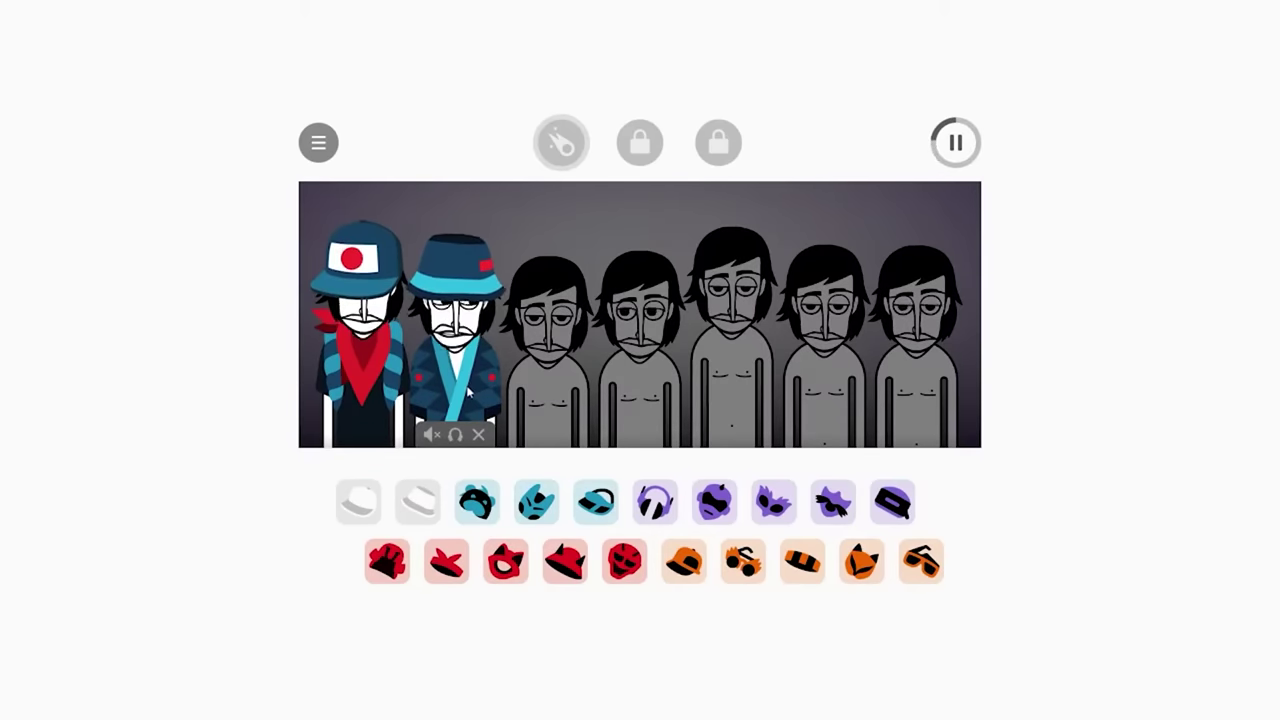
click(476, 501)
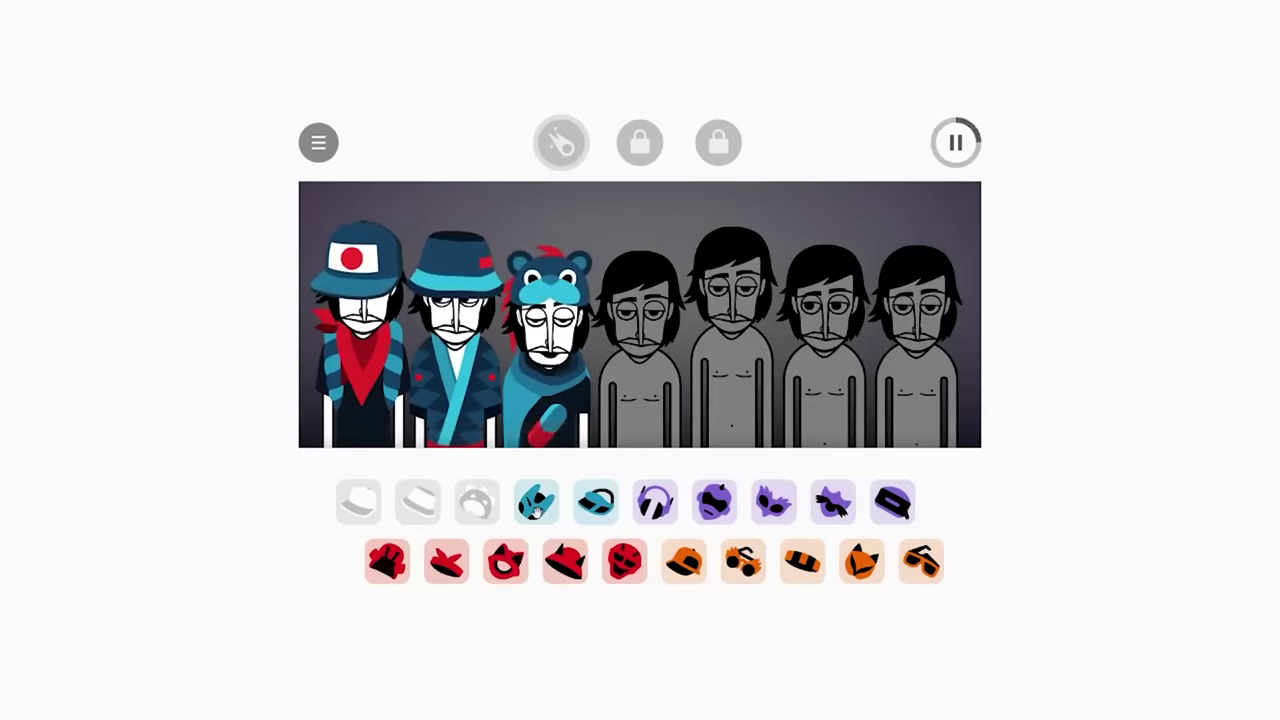
drag(535, 511, 670, 370)
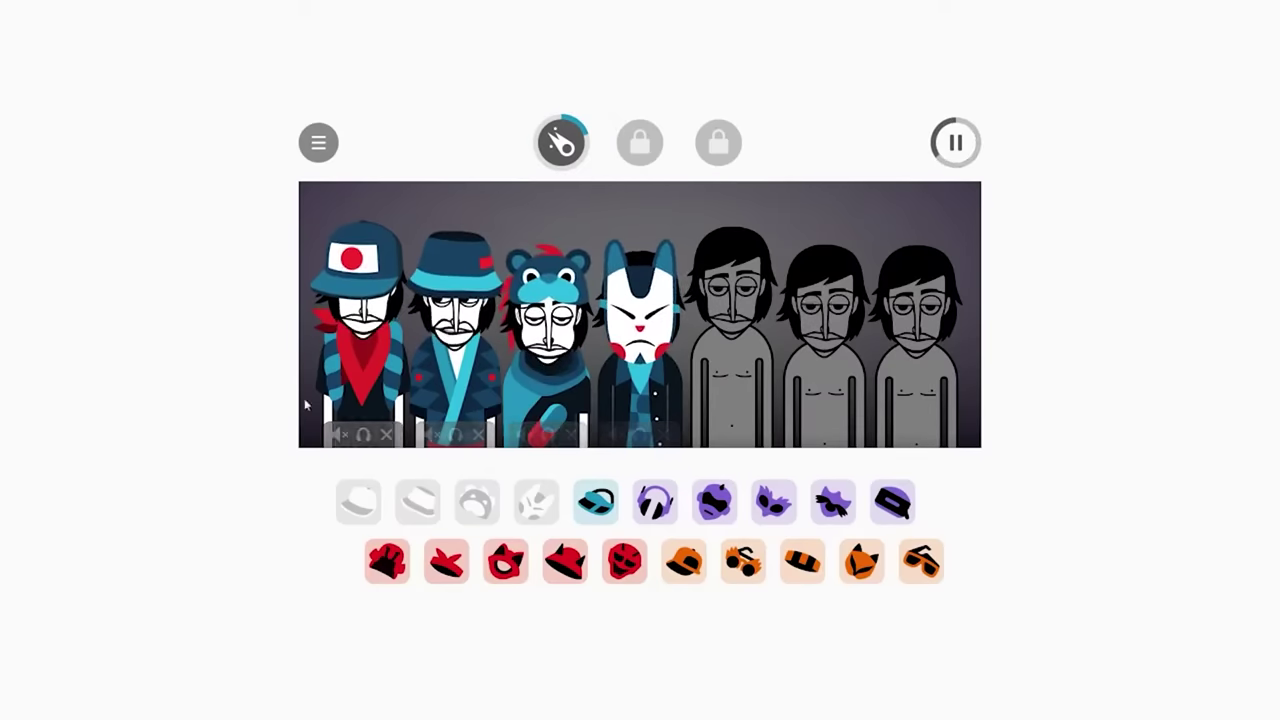
Dress singers five, six and seven in purple, the seventh with the orange moustache
drag(714, 502, 732, 330)
drag(773, 502, 825, 330)
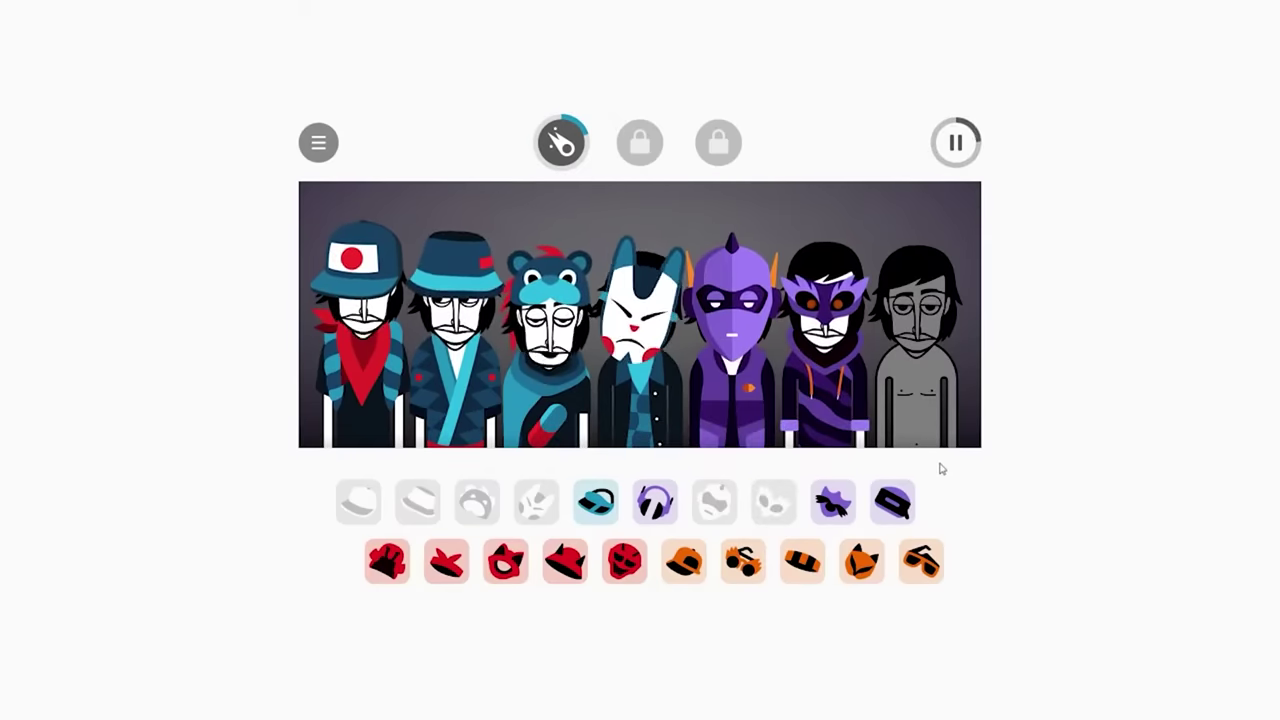
mouse_move(825, 330)
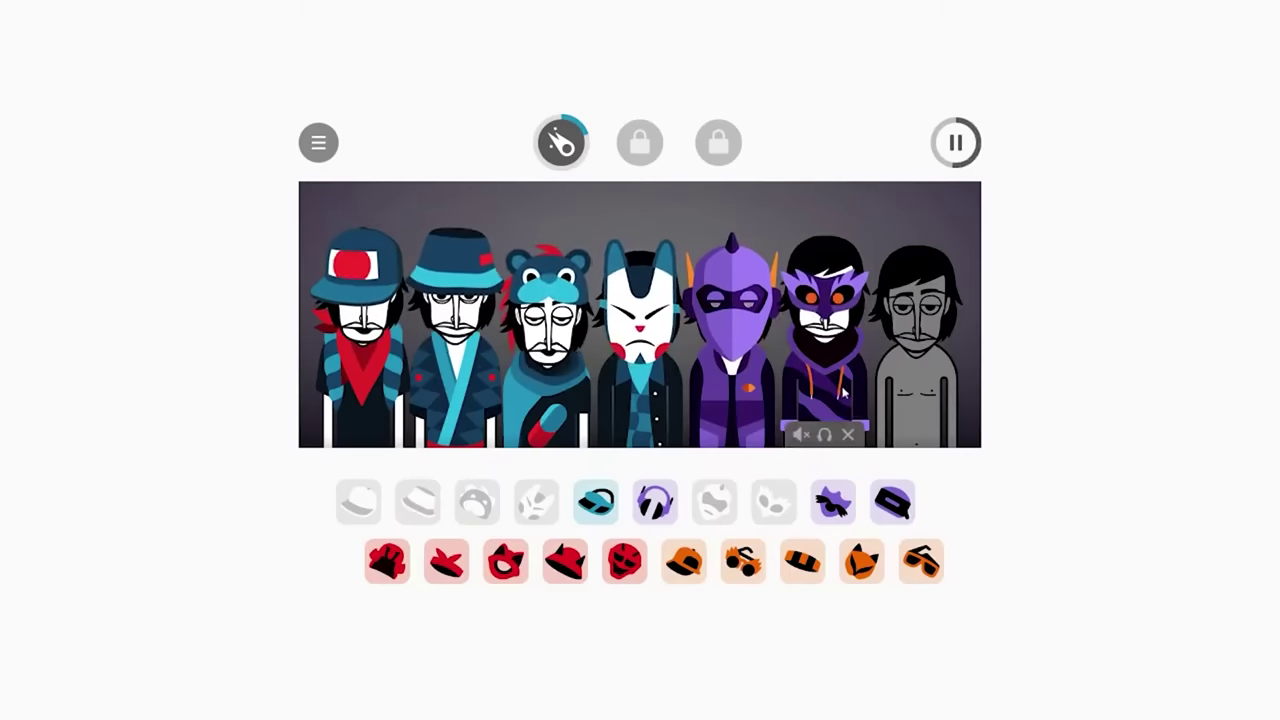
drag(833, 502, 917, 330)
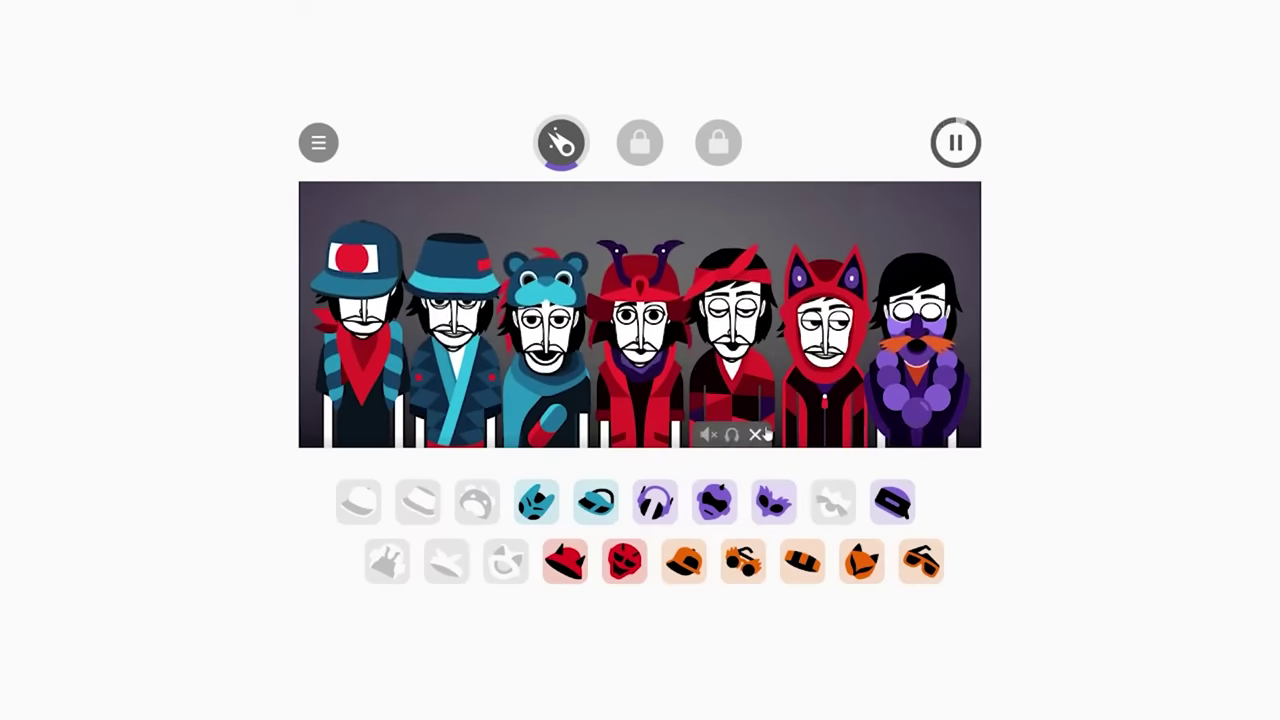
Swap the fifth singer's red bandana for the red hat, then the red devil mask
click(735, 350)
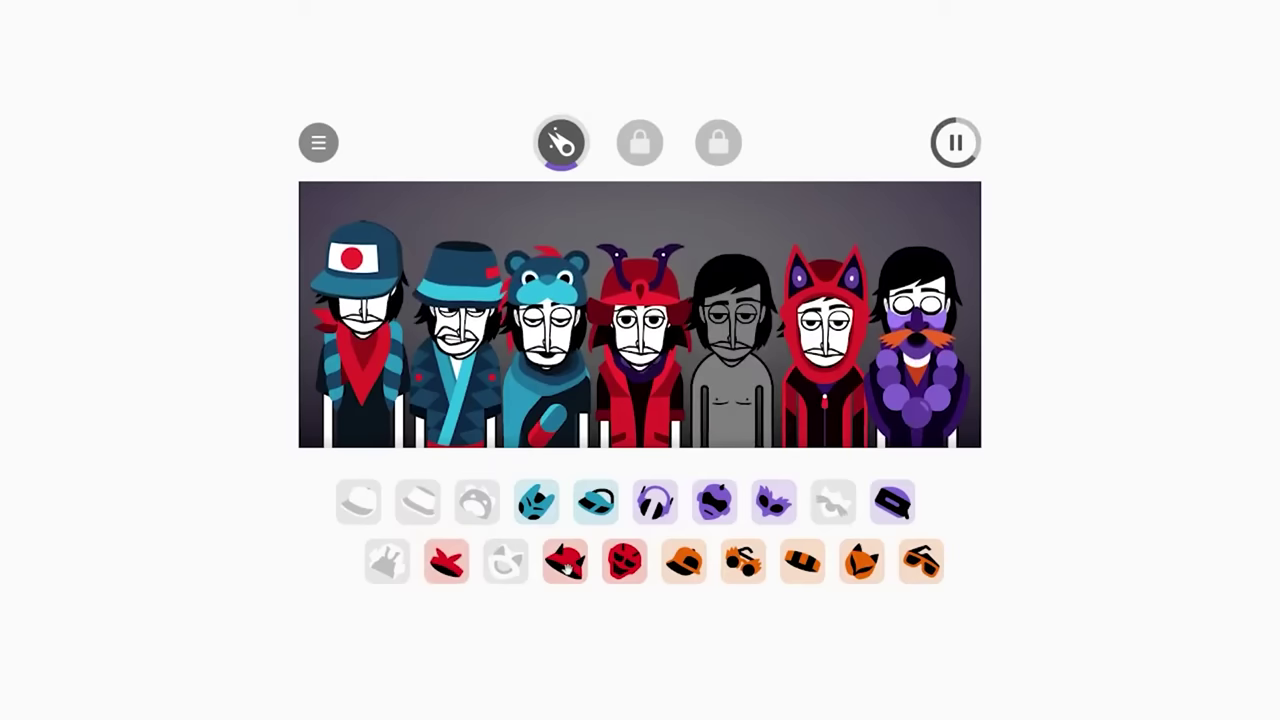
drag(565, 561, 725, 380)
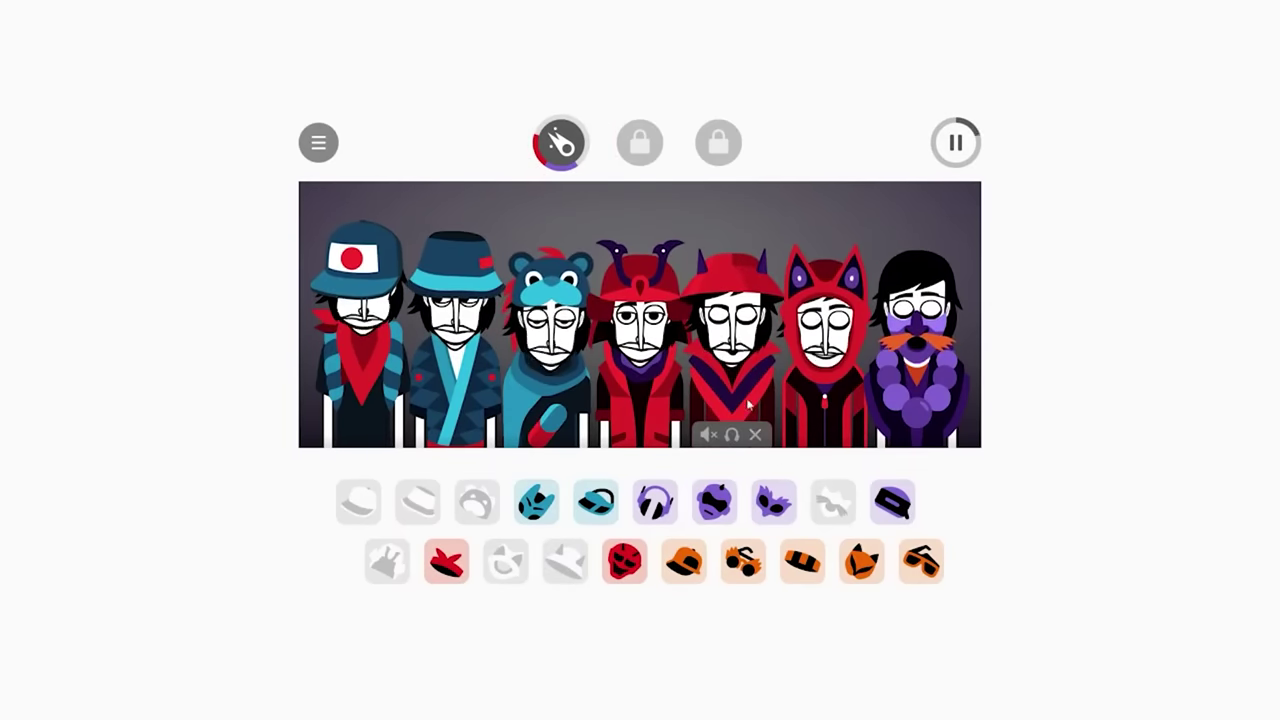
mouse_move(733, 350)
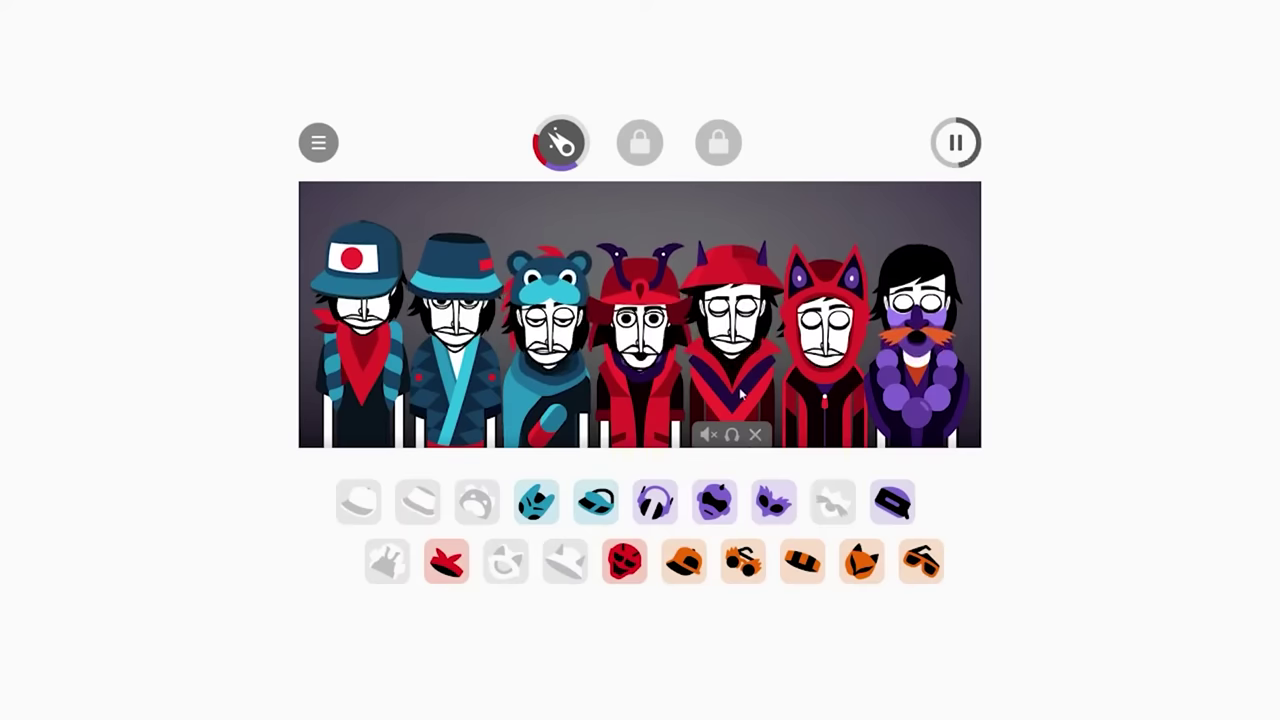
click(755, 434)
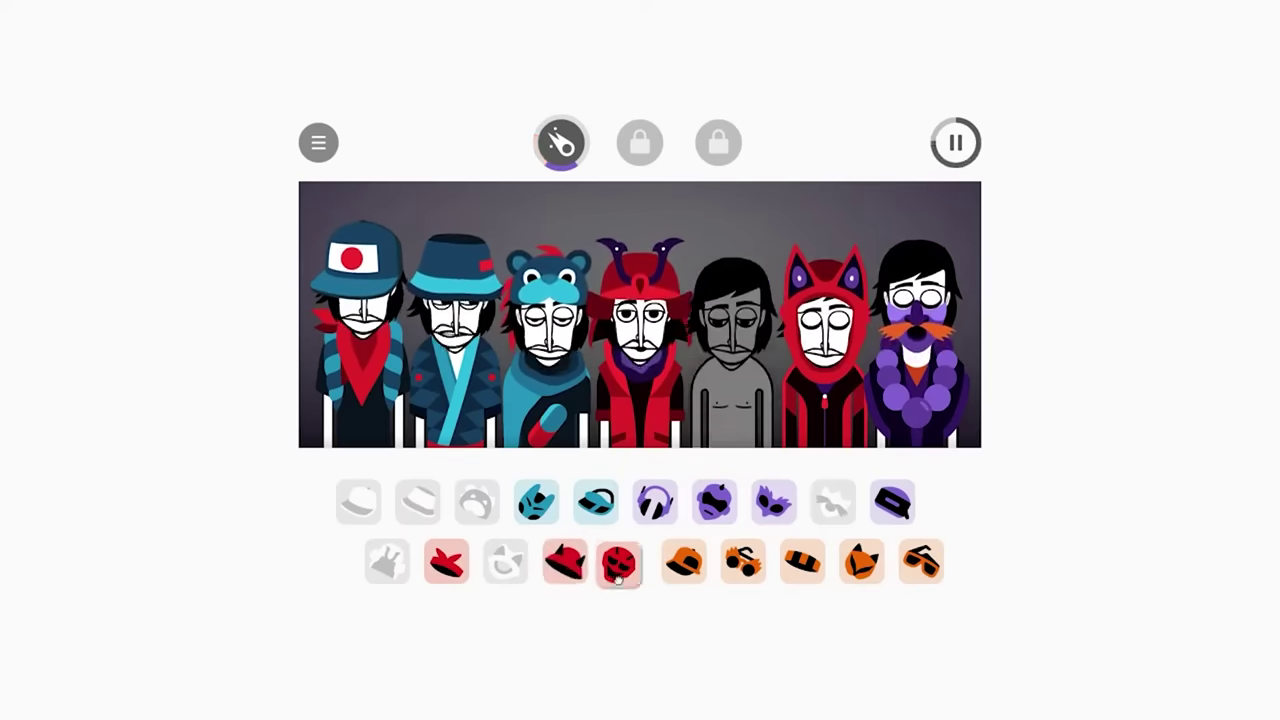
drag(624, 562, 735, 330)
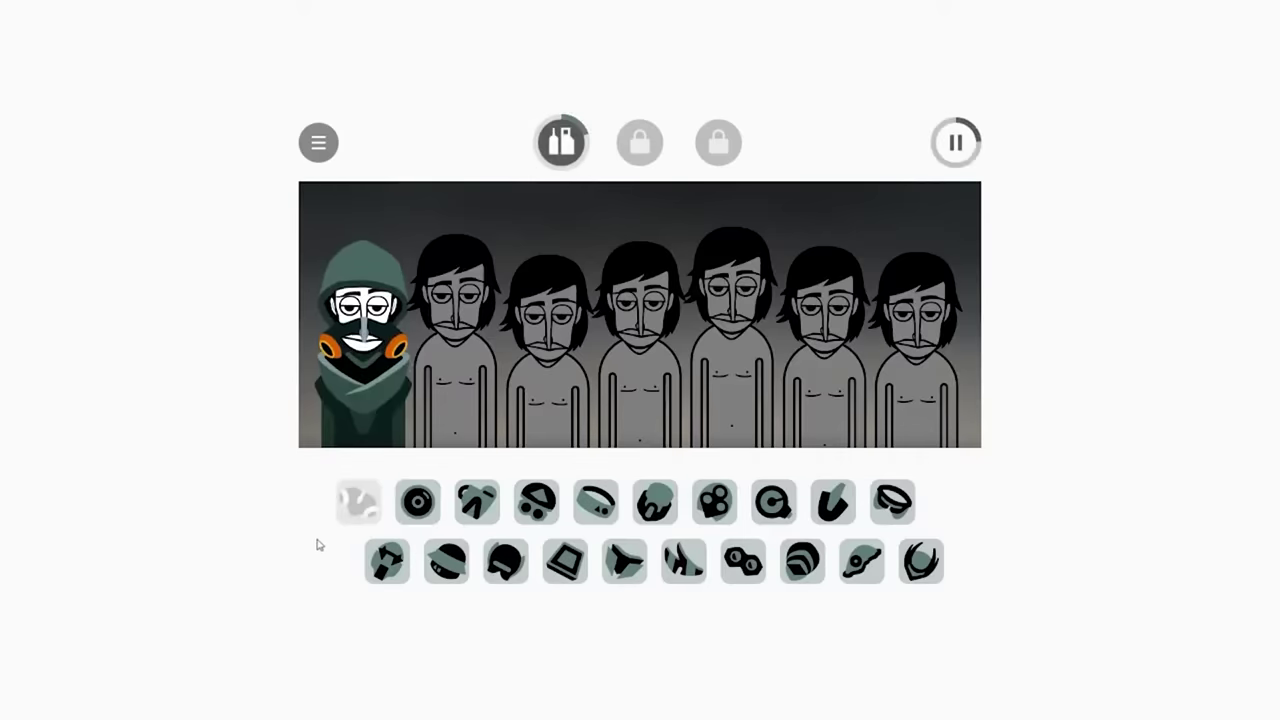
mouse_move(362, 340)
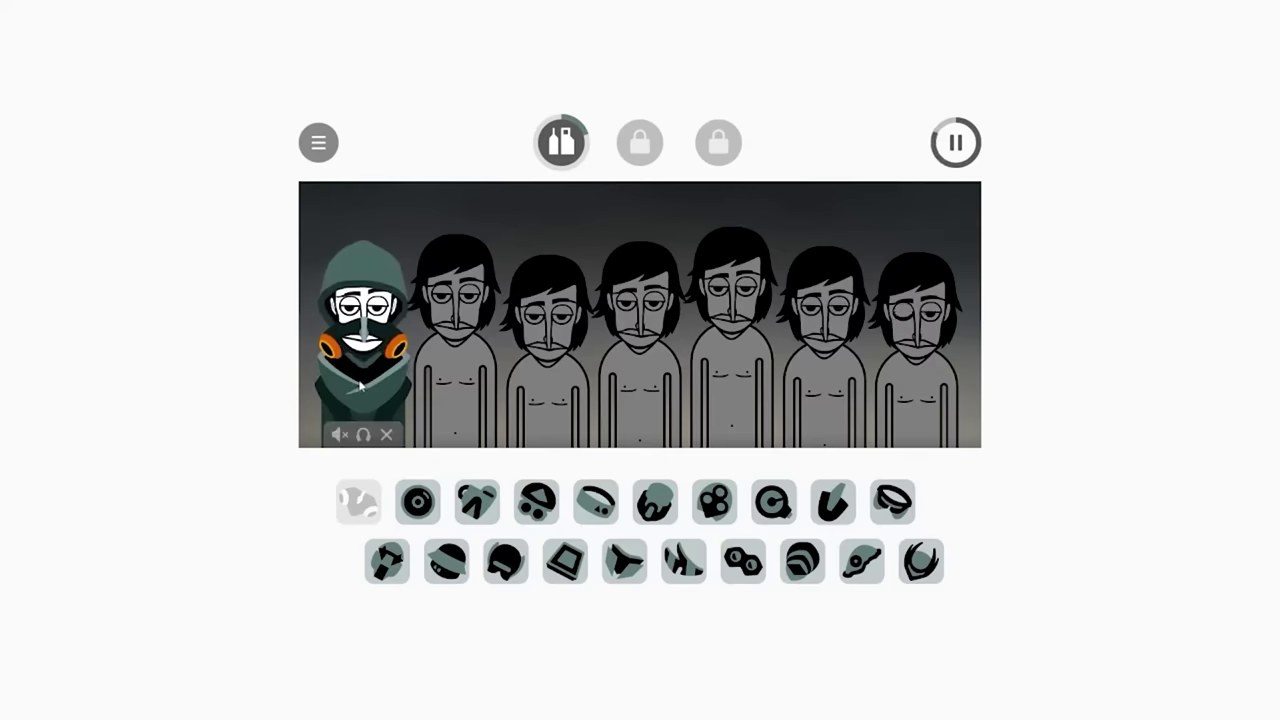
Add disc-machine, helmet, film-reel, disc and hat costumes to singers two through six
click(418, 501)
click(650, 503)
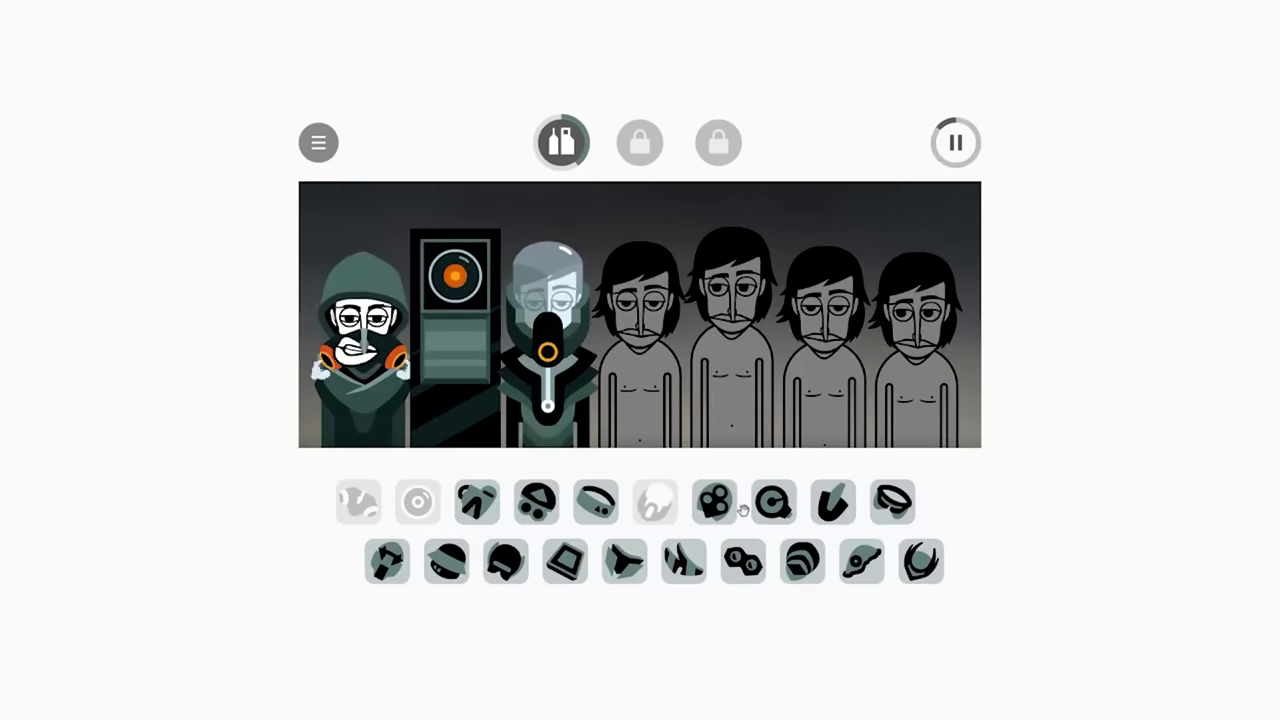
drag(714, 501, 670, 435)
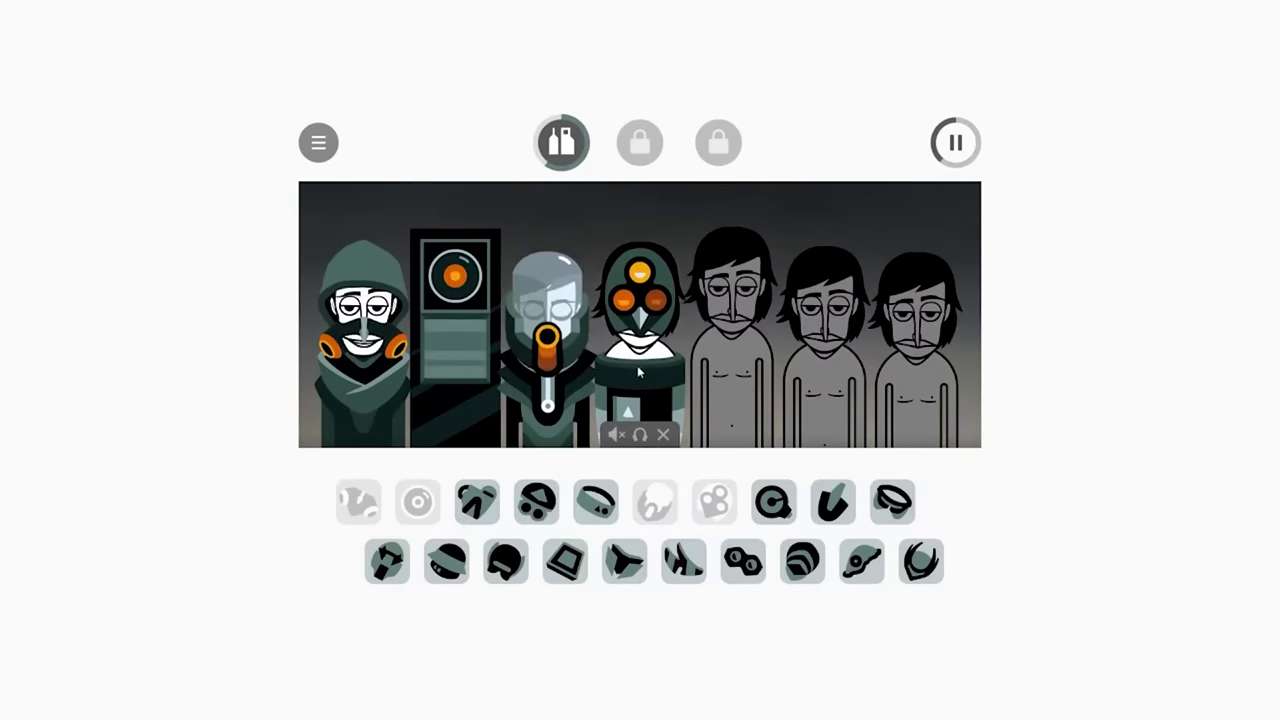
drag(773, 501, 730, 385)
drag(892, 501, 826, 370)
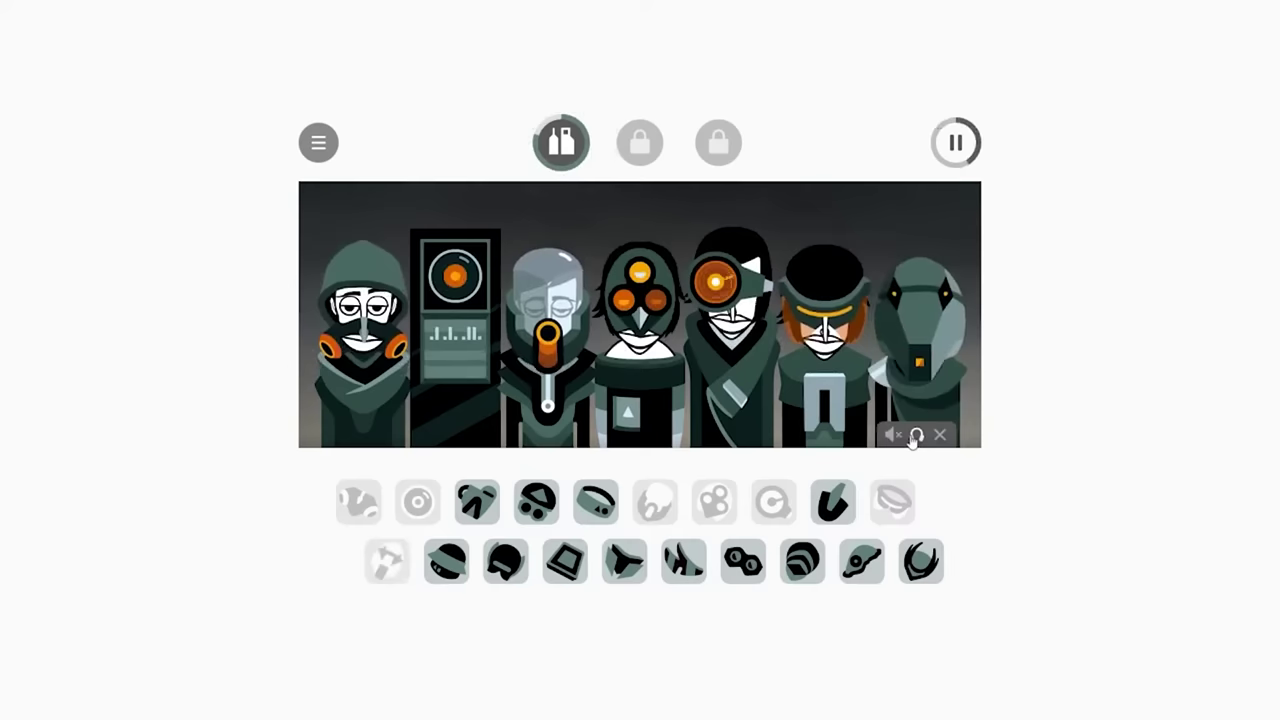
Solo and unsolo the rightmost character, then give the fifth character a different sound
click(916, 435)
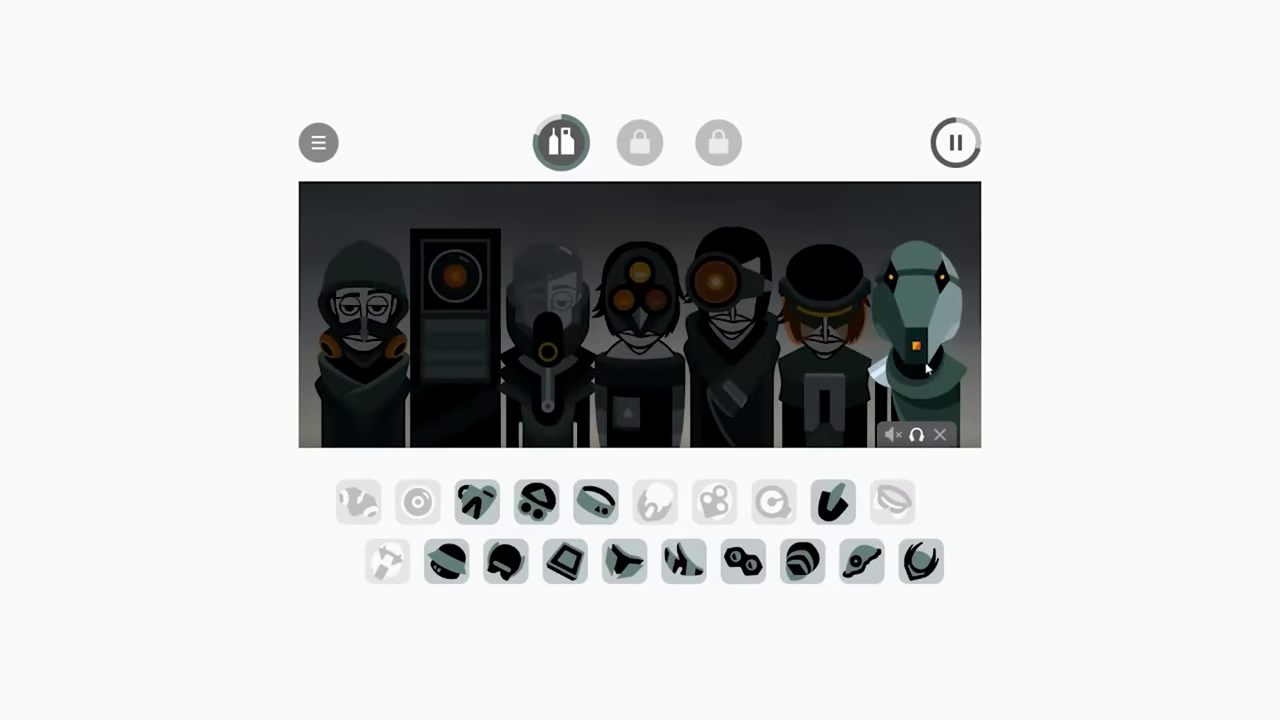
click(917, 437)
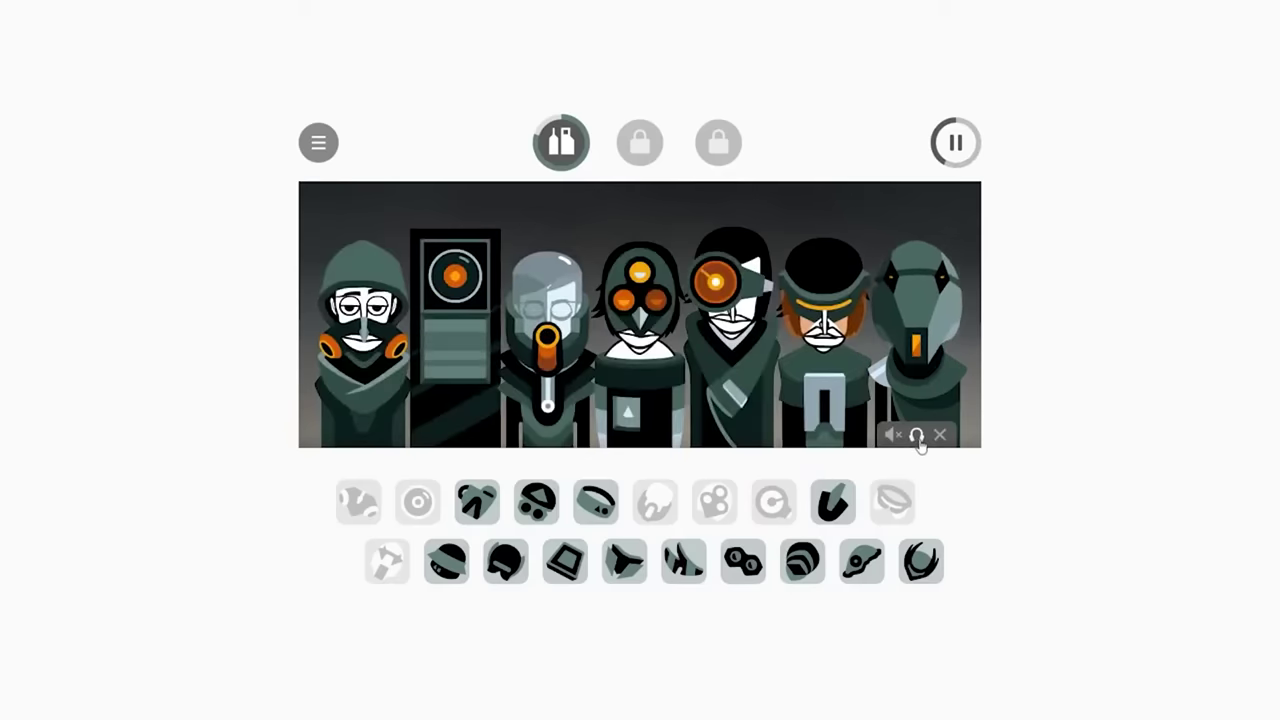
click(757, 437)
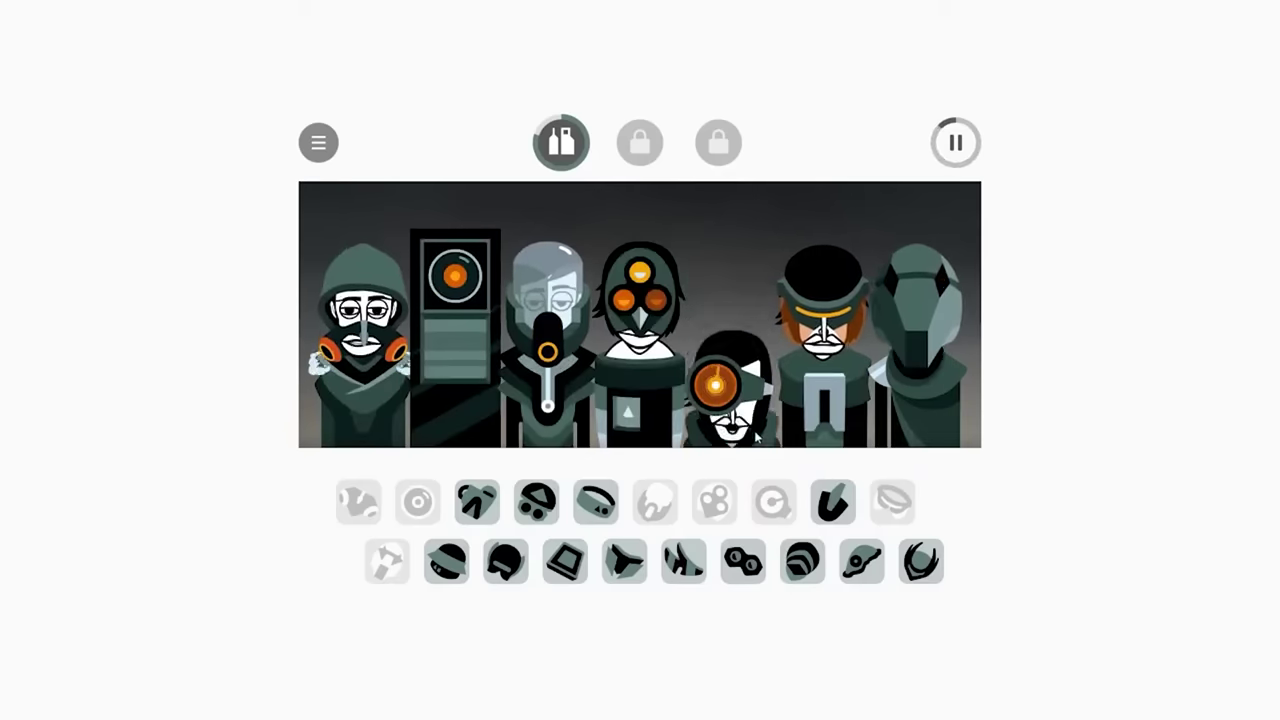
click(684, 561)
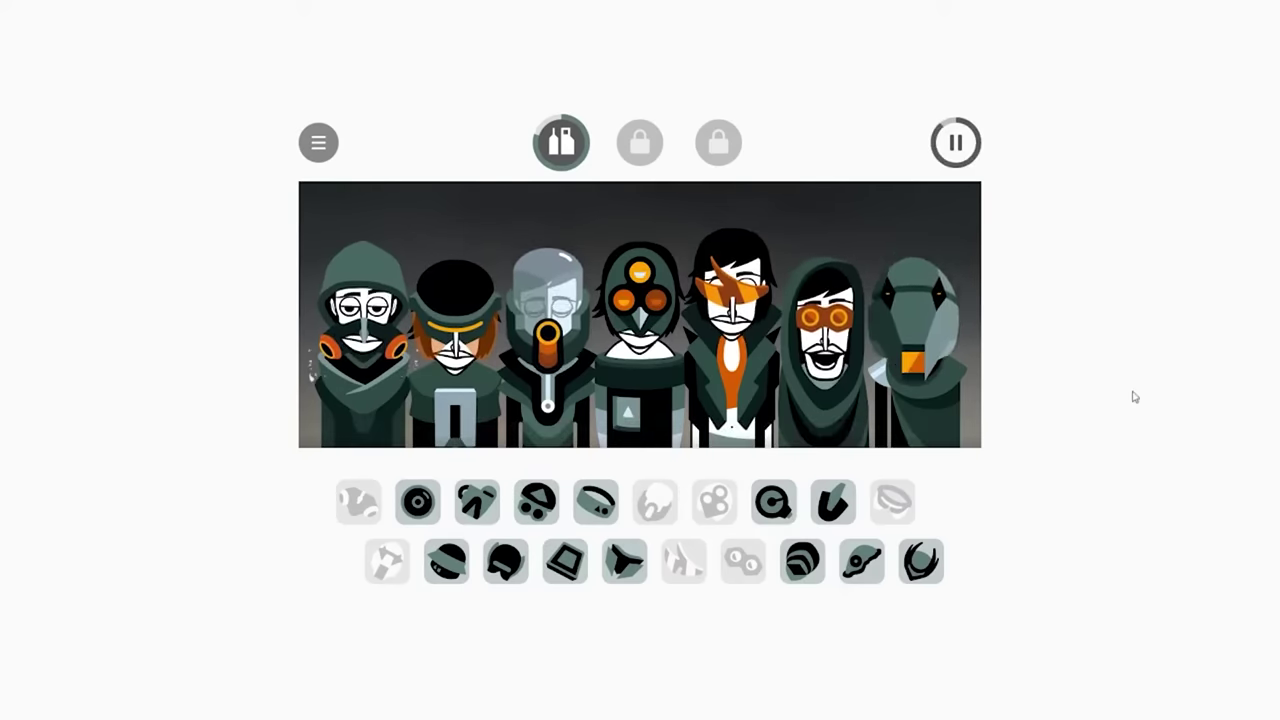
Start recording the current mix using the menu's REC option
click(318, 142)
click(612, 142)
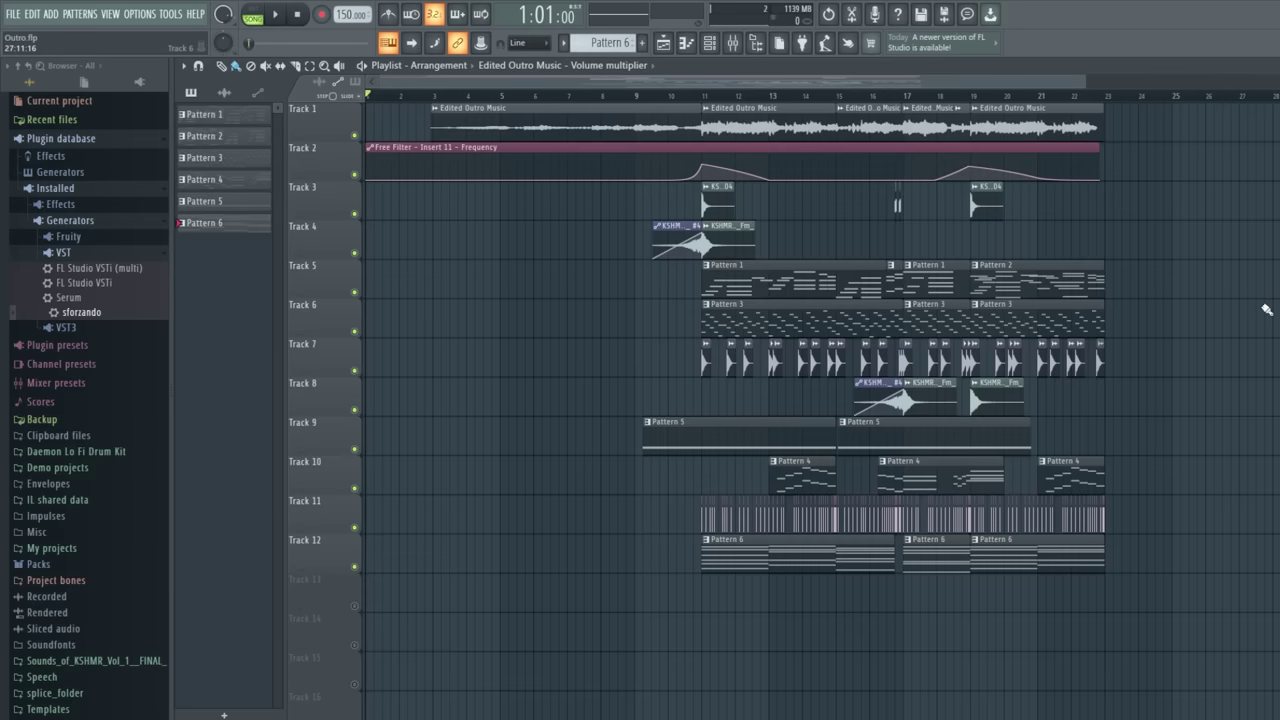
Solo Track 3 and then Track 4, previewing each with playback
right_click(354, 214)
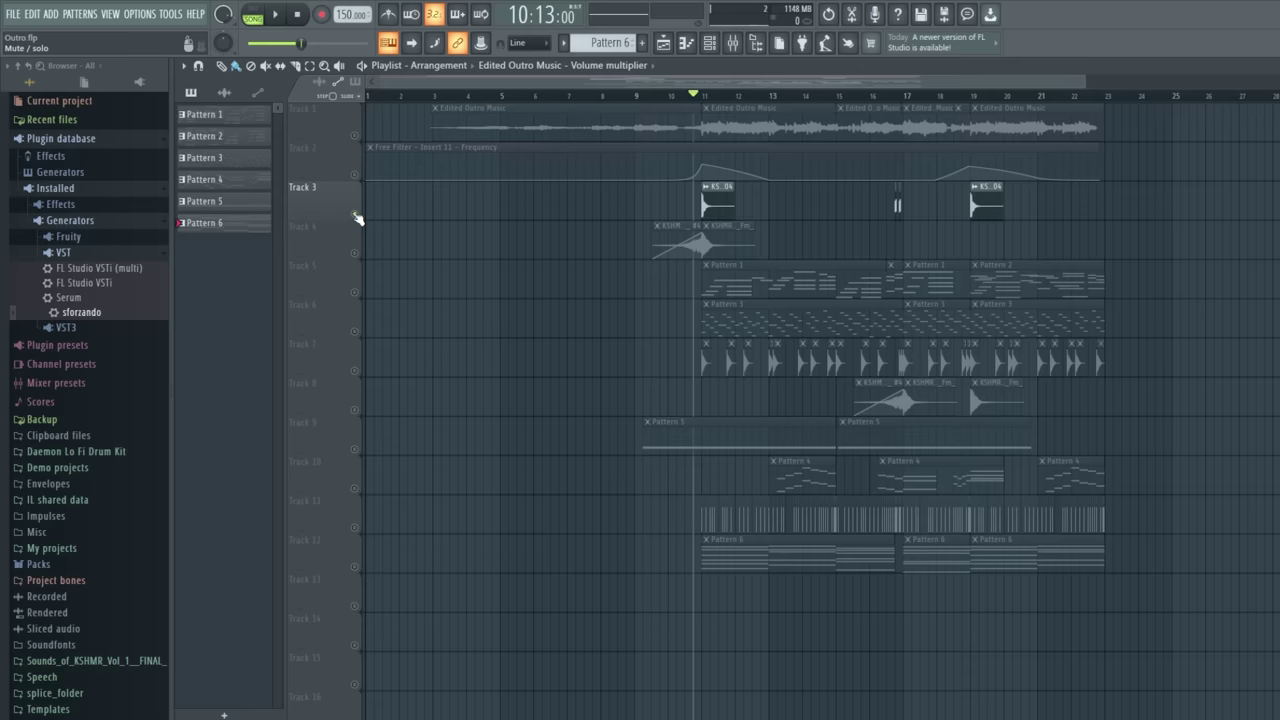
key(space)
key(space)
right_click(354, 253)
key(space)
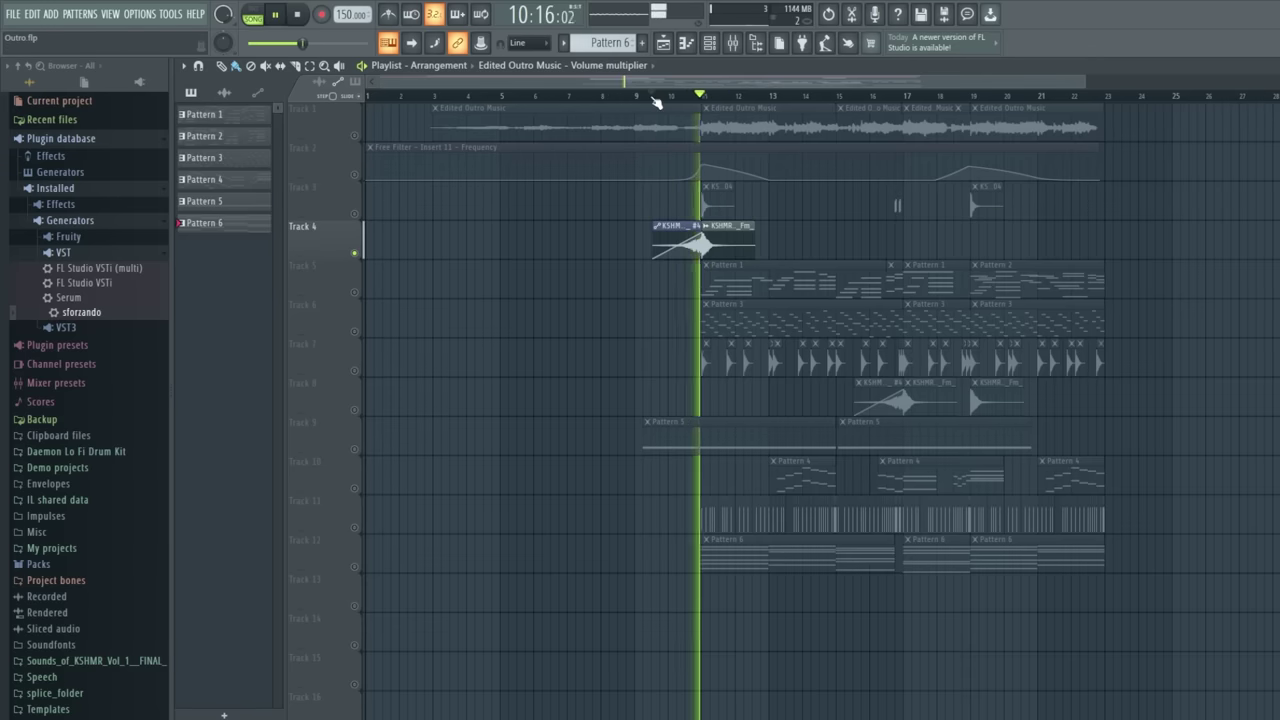
key(space)
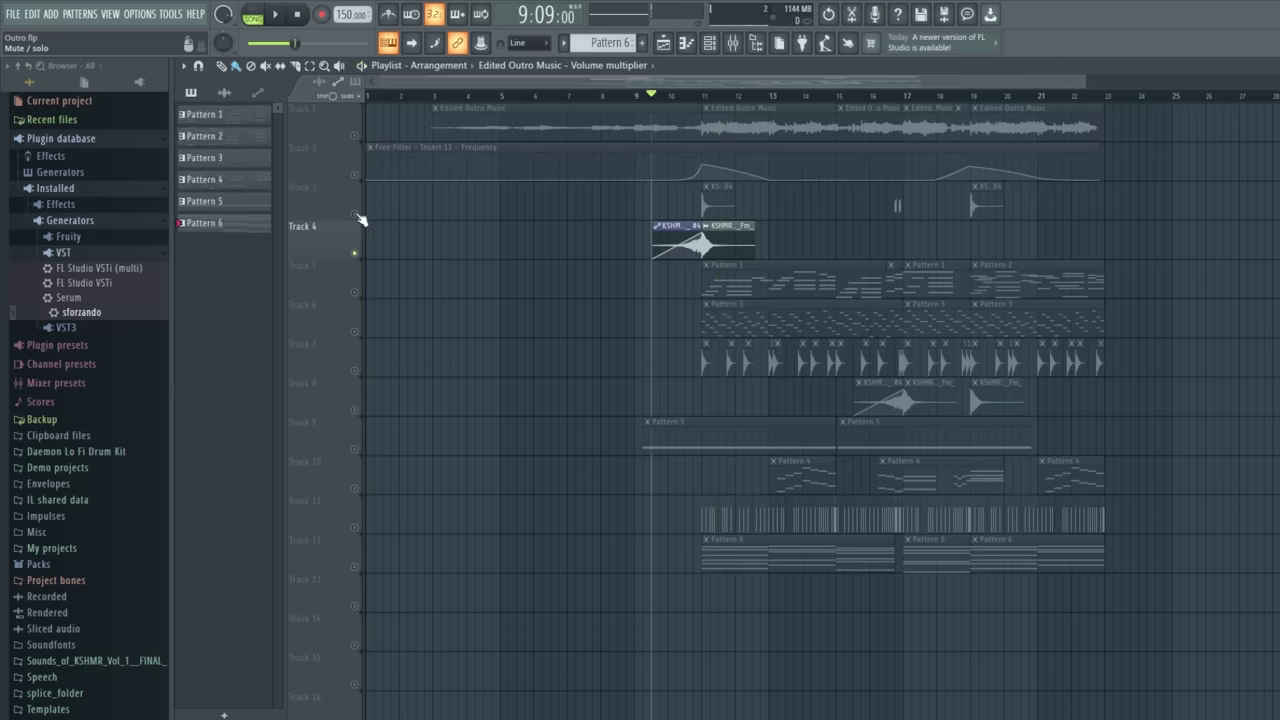
Re-solo Track 3, bring in Track 1, and play from bar 16
right_click(354, 214)
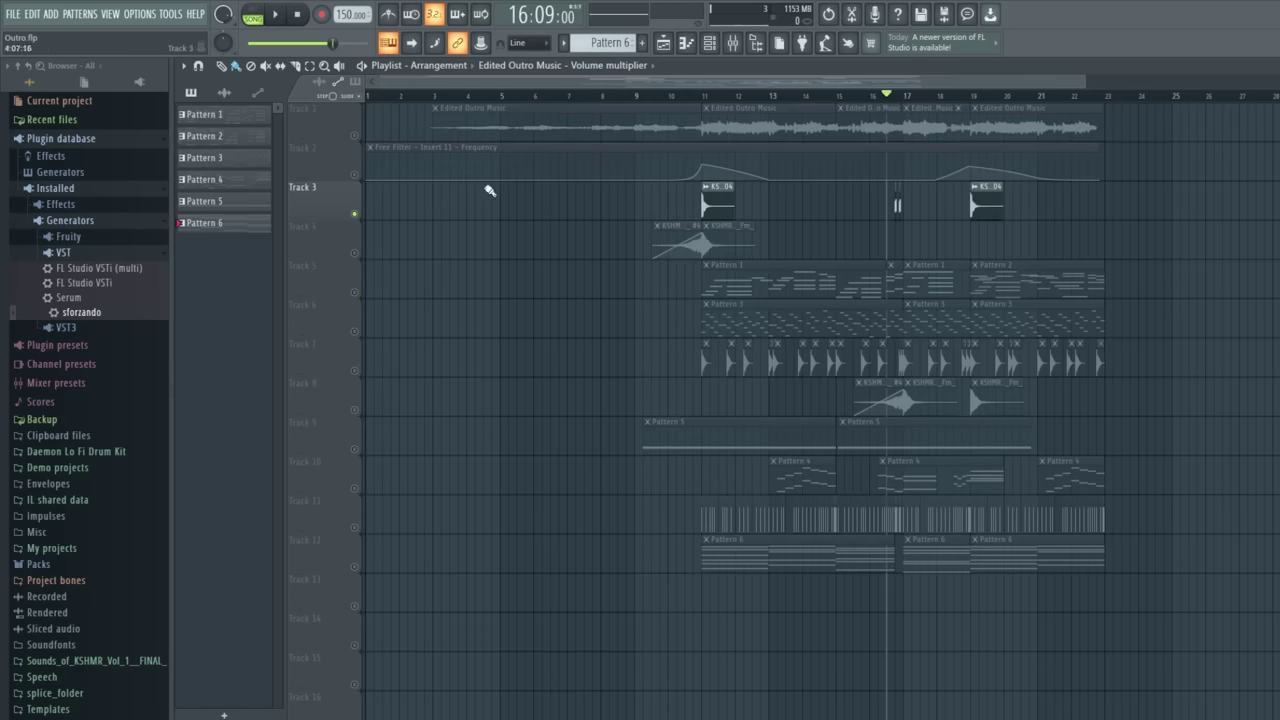
scroll(917, 101, up, 2)
scroll(917, 101, up, 2)
scroll(1100, 105, up, 2)
key(space)
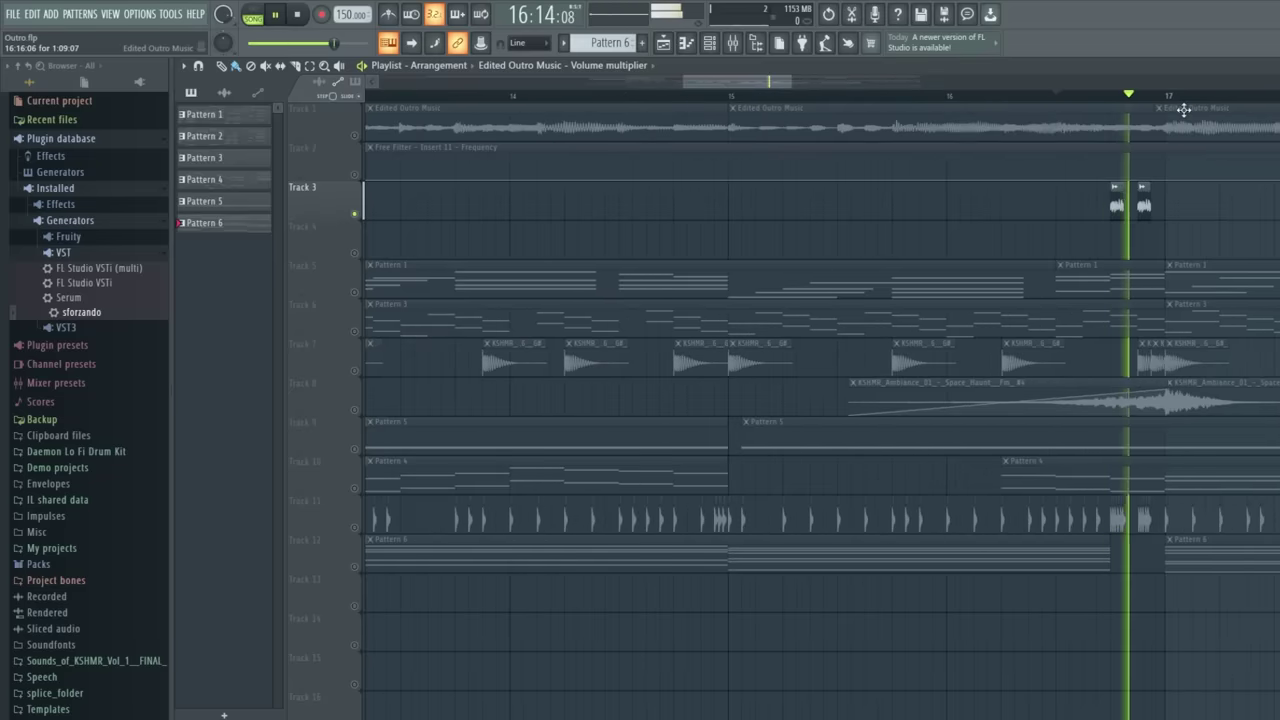
key(space)
key(space)
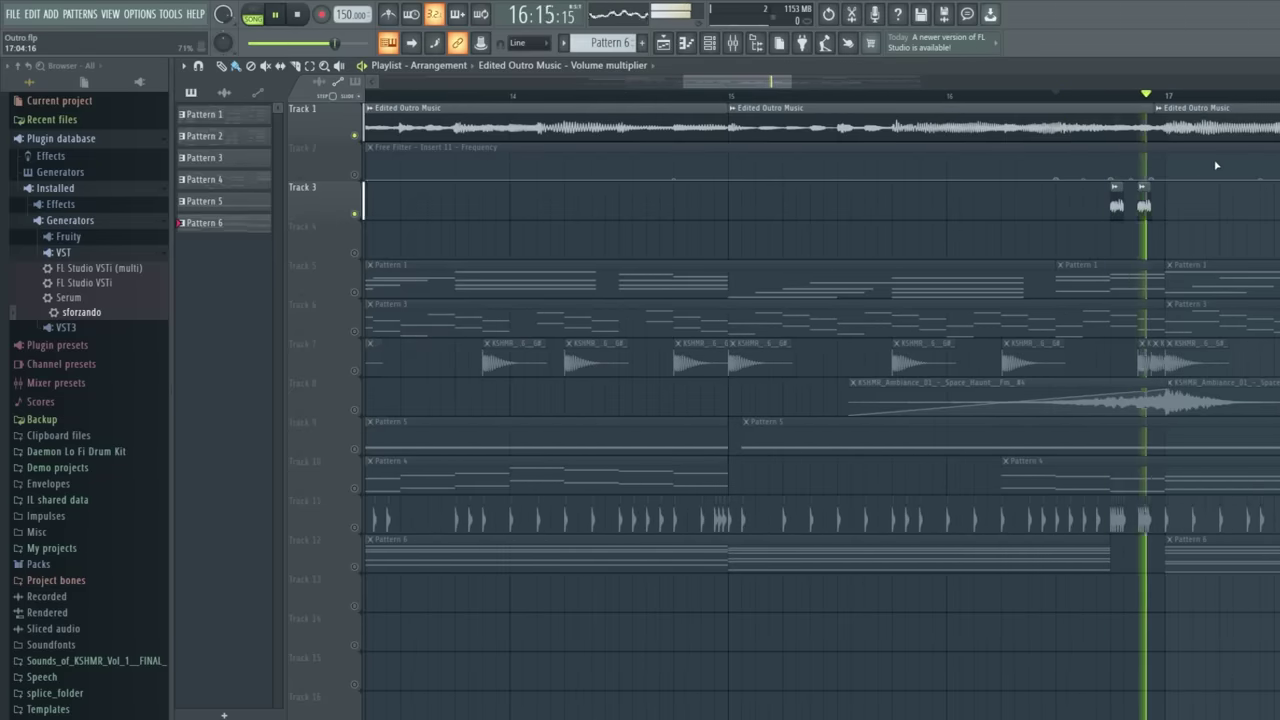
key(space)
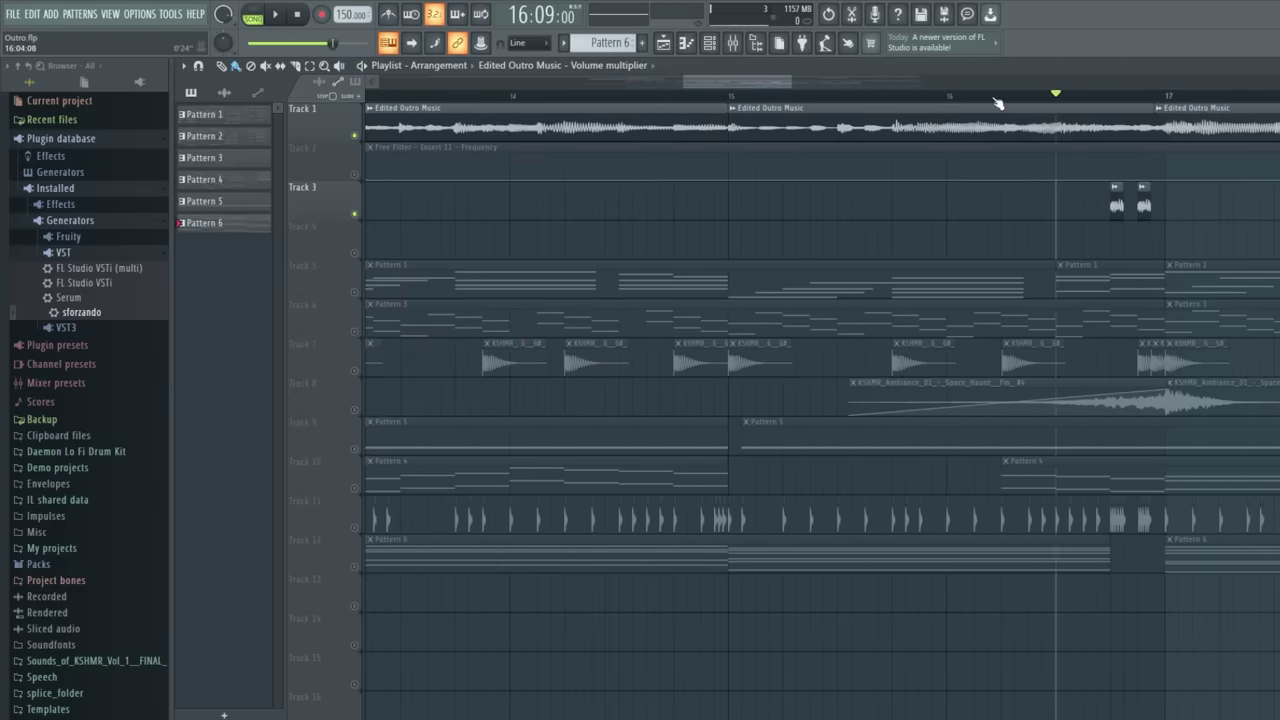
click(949, 98)
key(space)
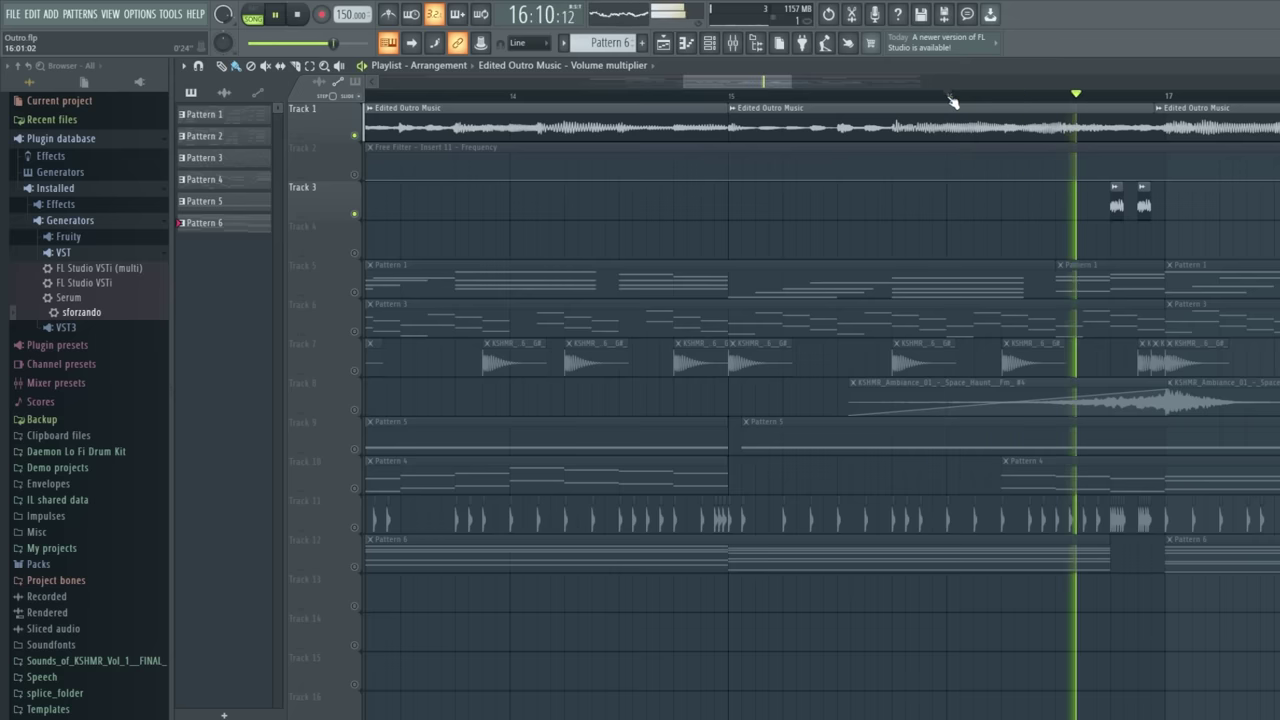
key(space)
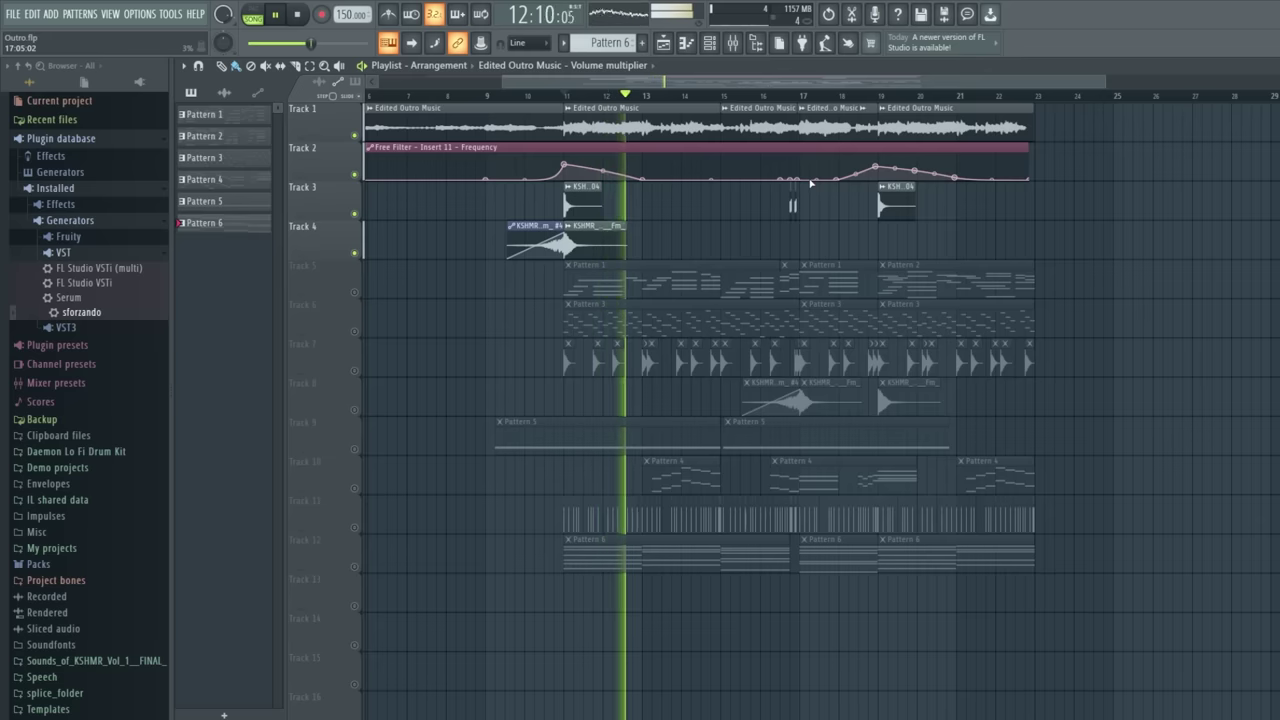
Unmute Track 7, play from bar 11, and solo Track 7
key(space)
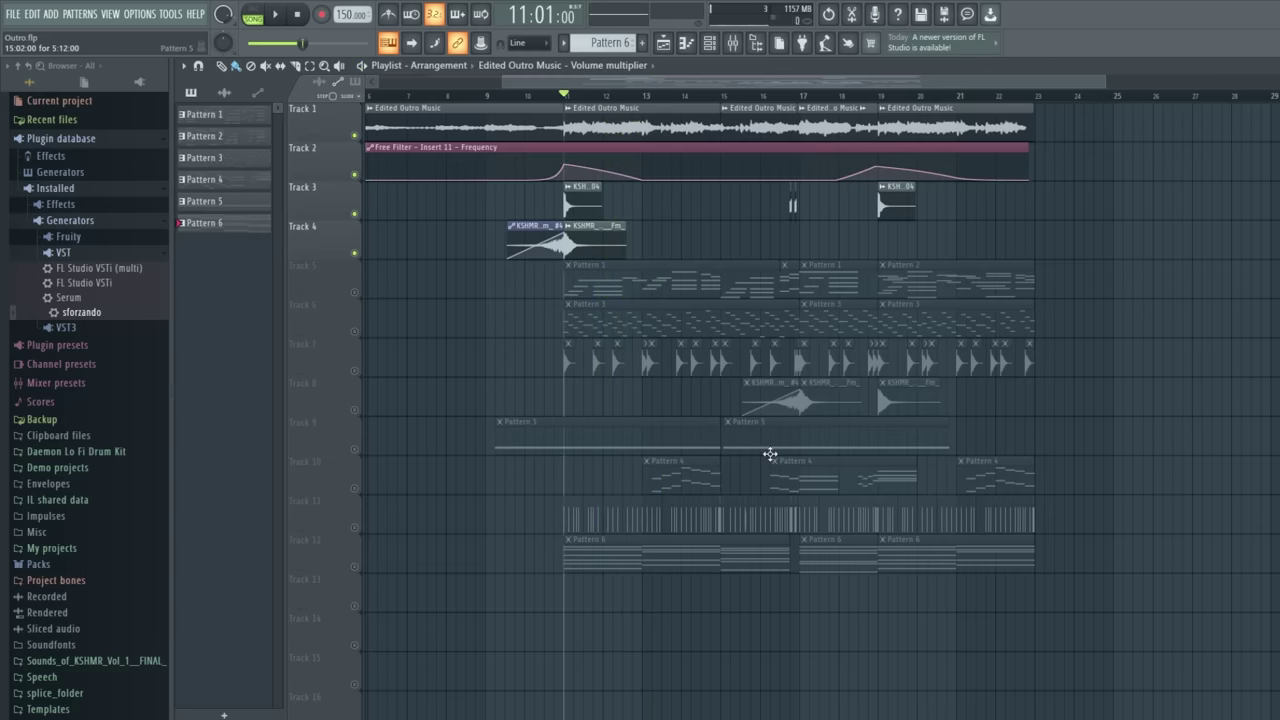
click(355, 372)
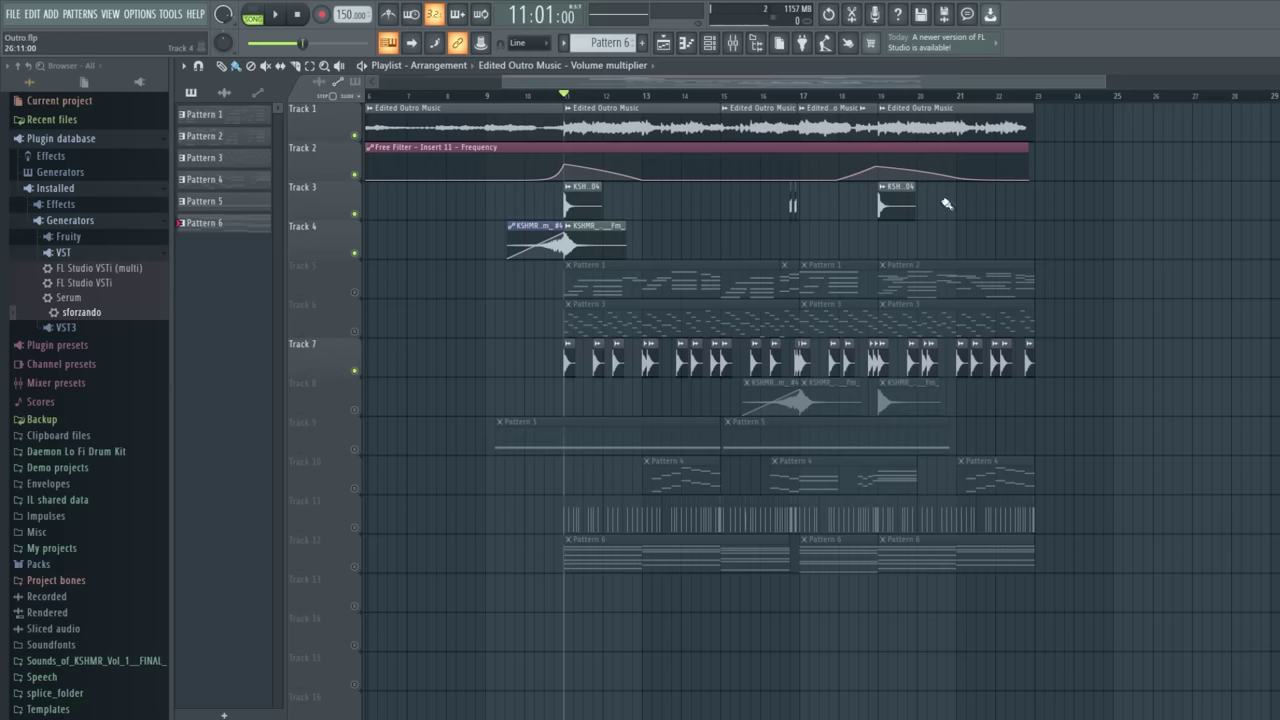
key(space)
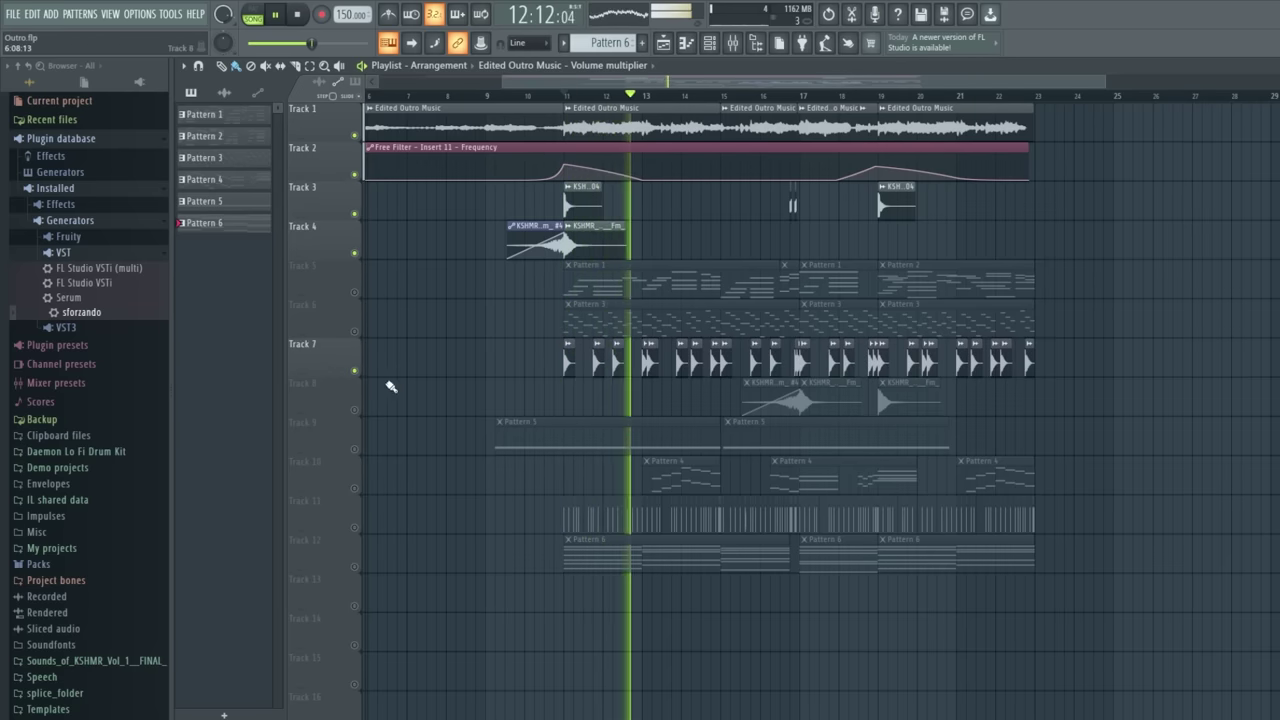
right_click(355, 372)
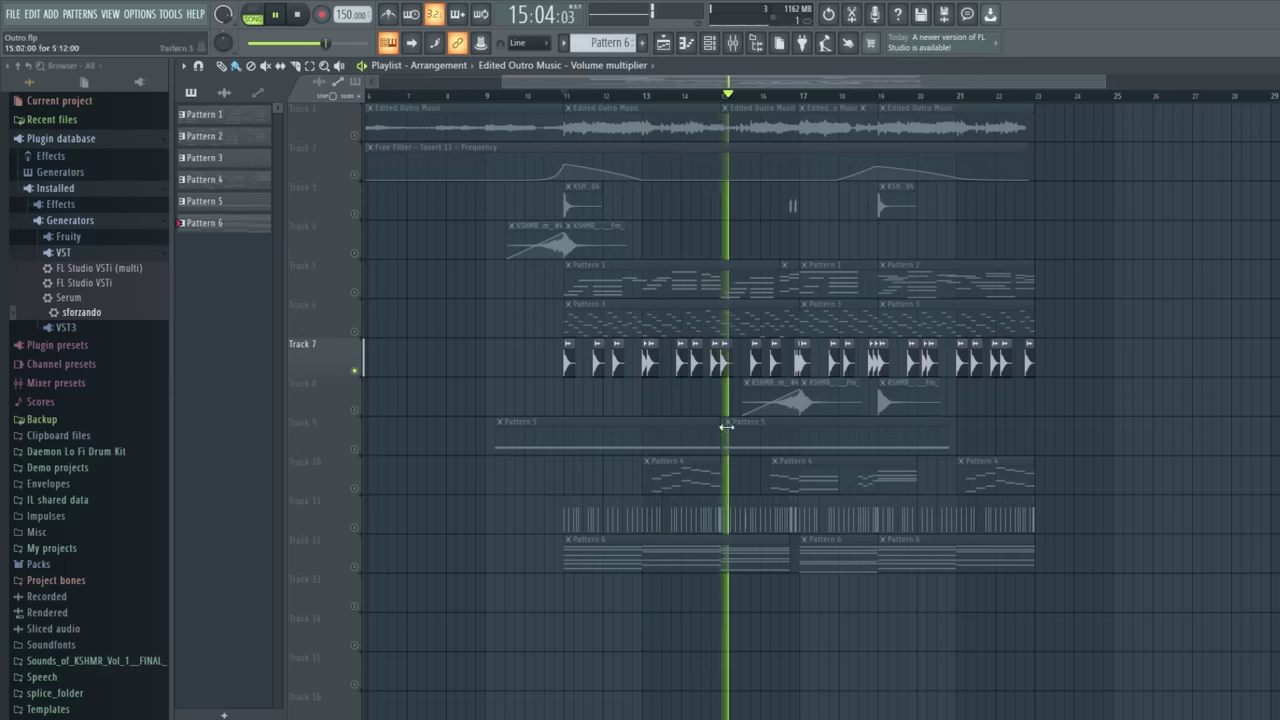
Unmute Tracks 1–4 alongside Track 7 and stop playback
click(355, 135)
drag(355, 174, 355, 252)
key(space)
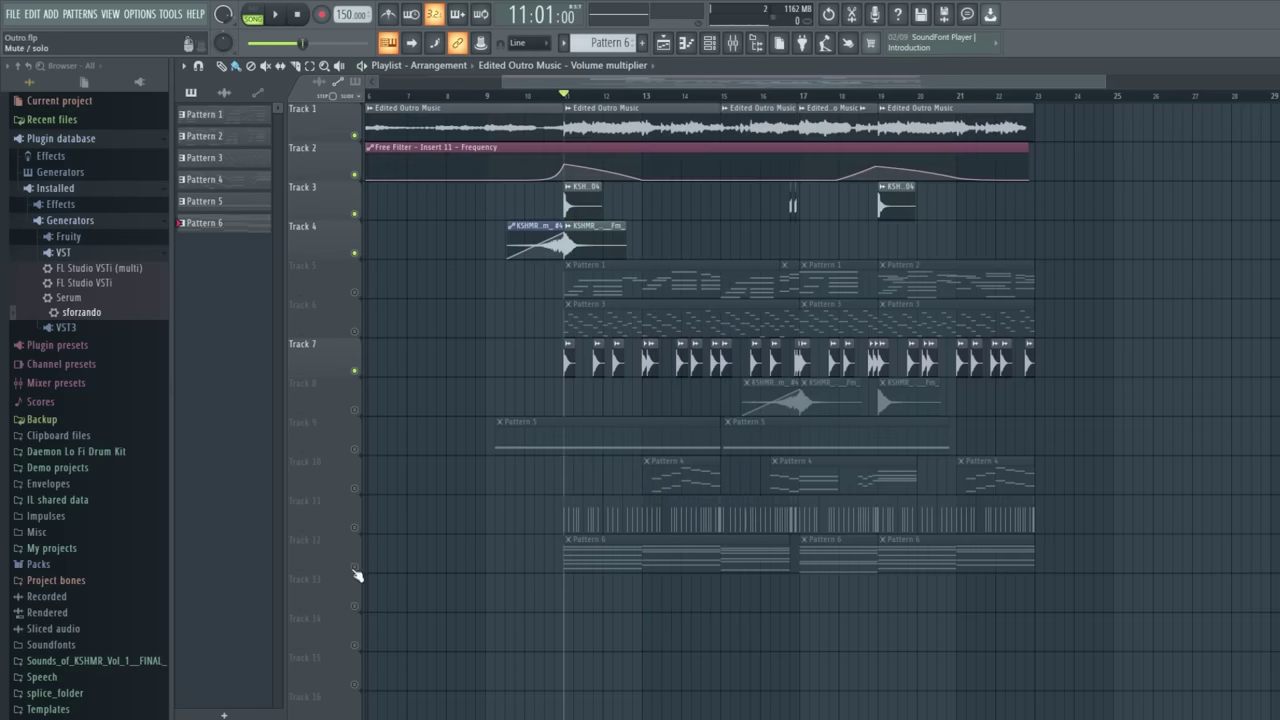
Solo Track 5's pattern clips, then unmute Tracks 1–3 and 7 and play from bar 11
right_click(354, 567)
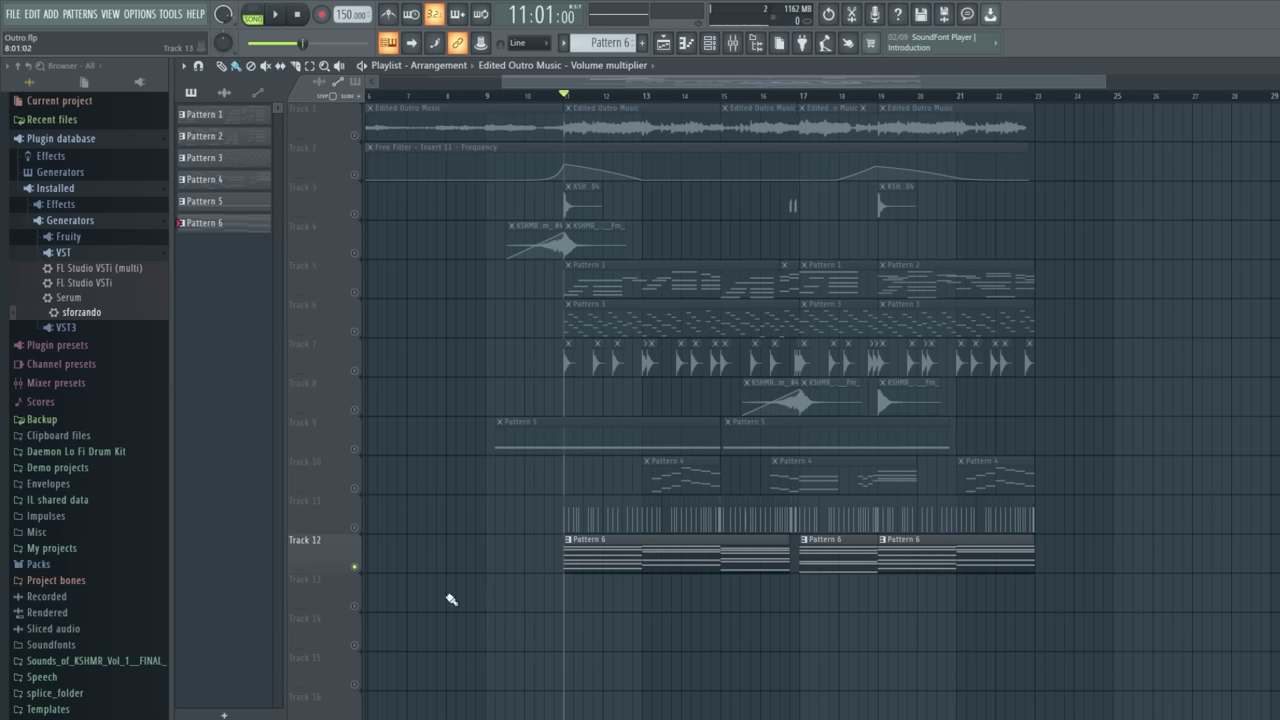
key(space)
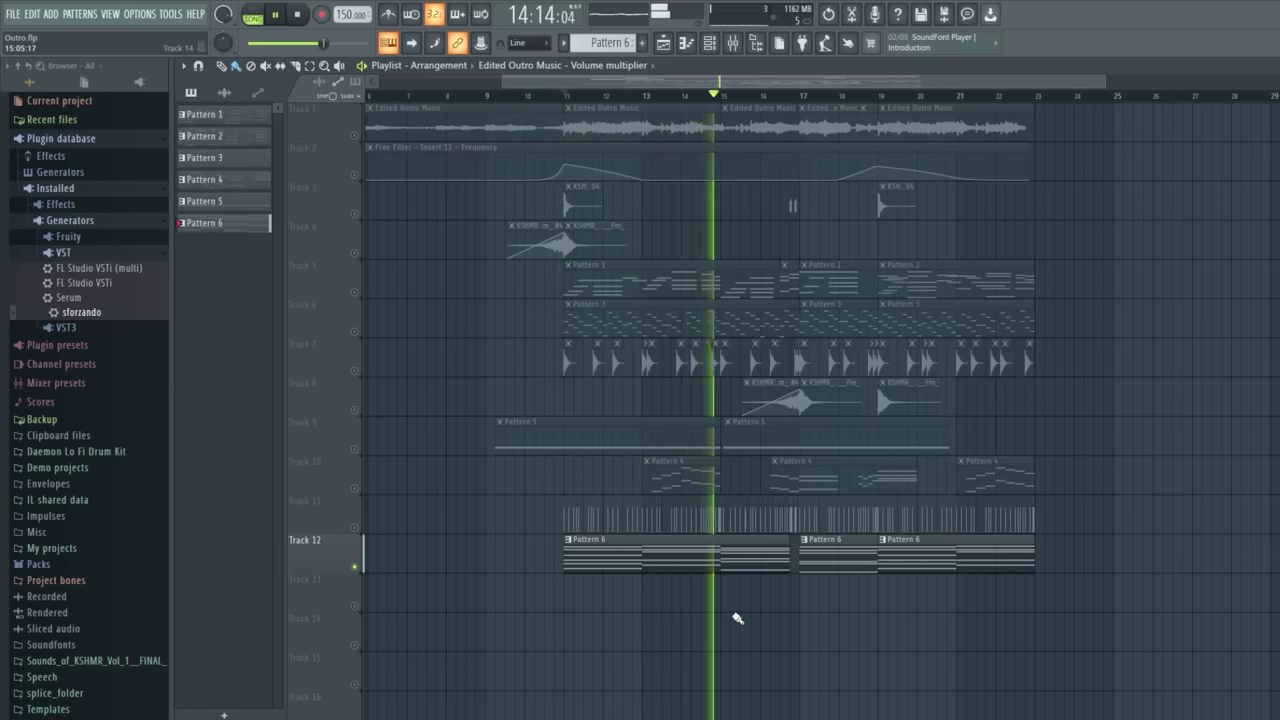
drag(354, 135, 354, 213)
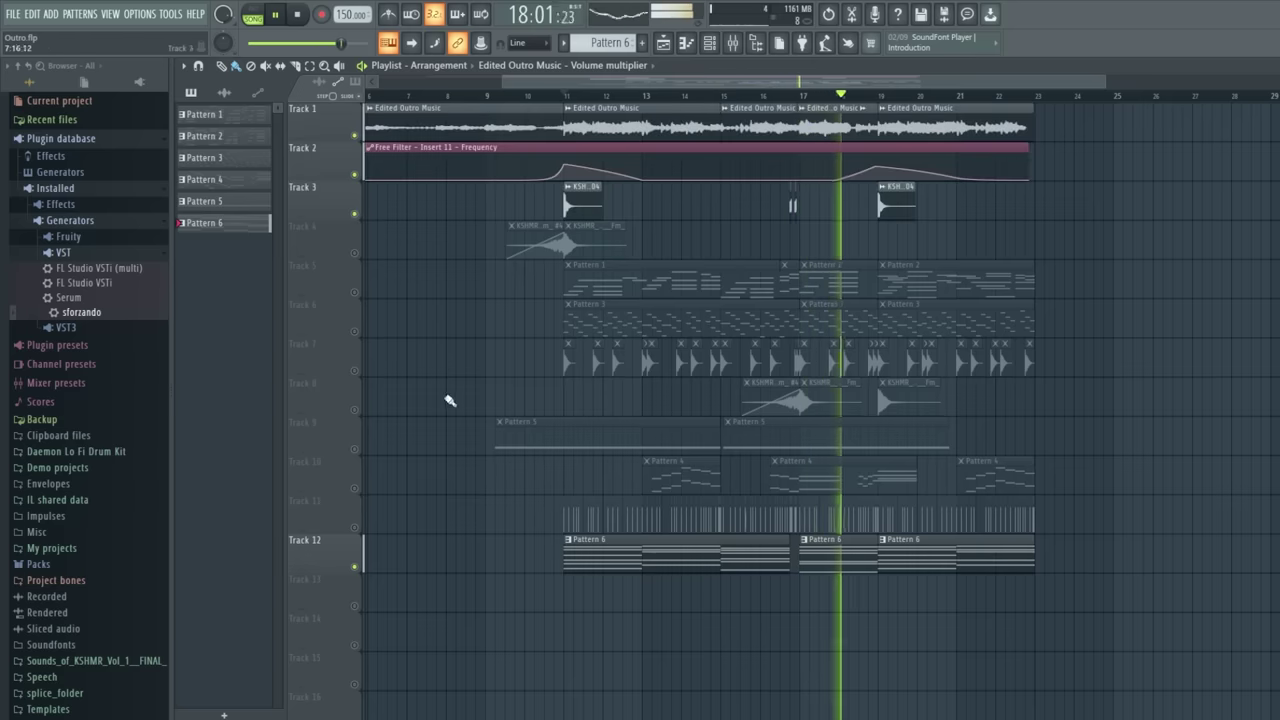
click(355, 370)
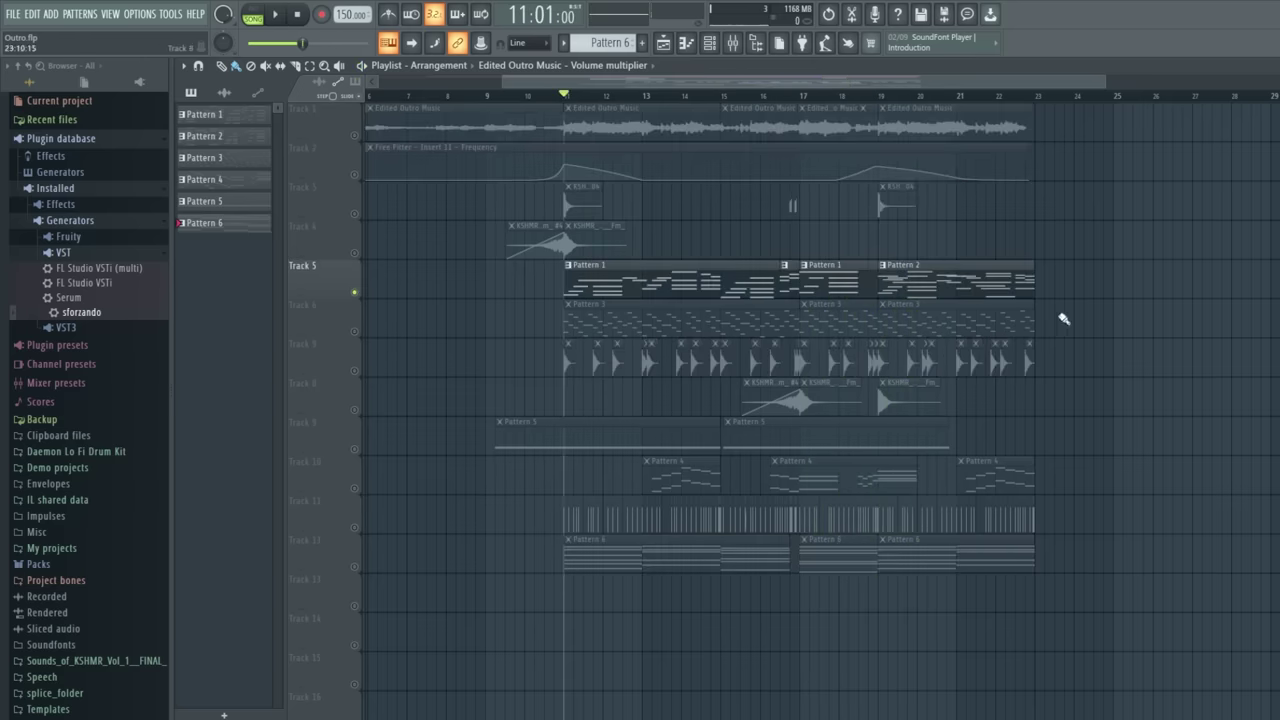
key(space)
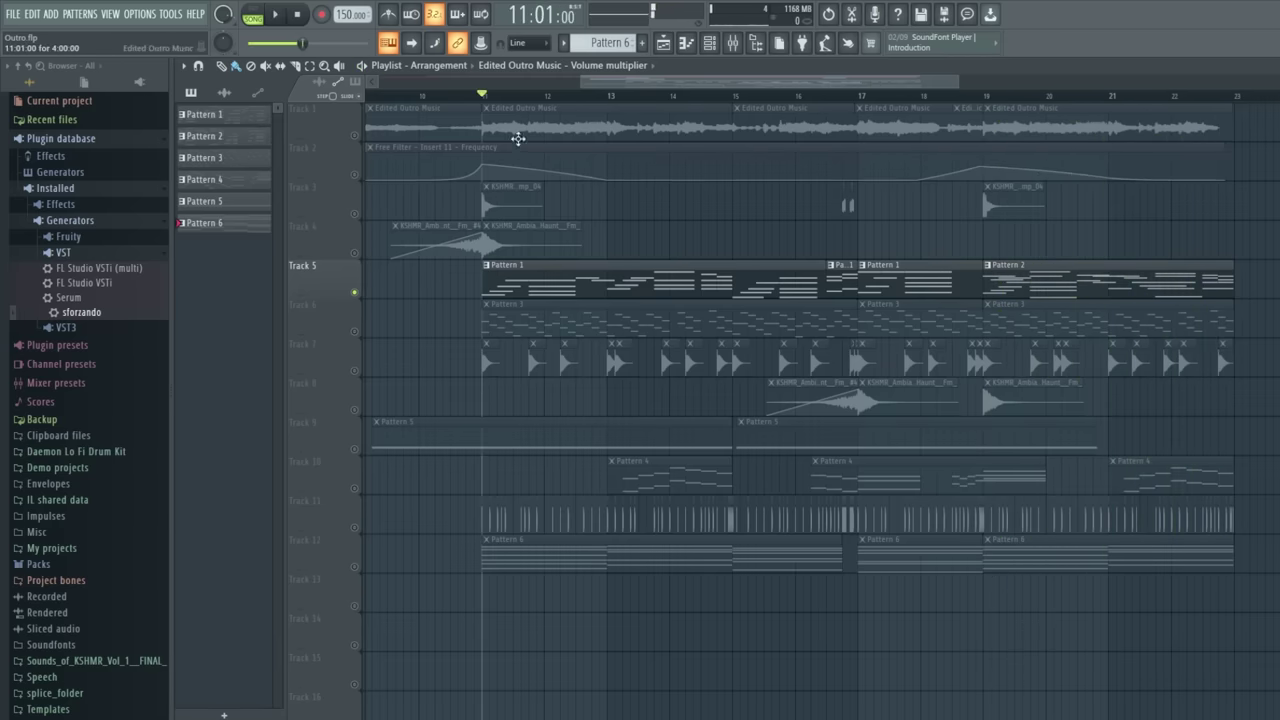
Unmute Tracks 1, 2, 4, 12 and 7 and play them together
click(353, 135)
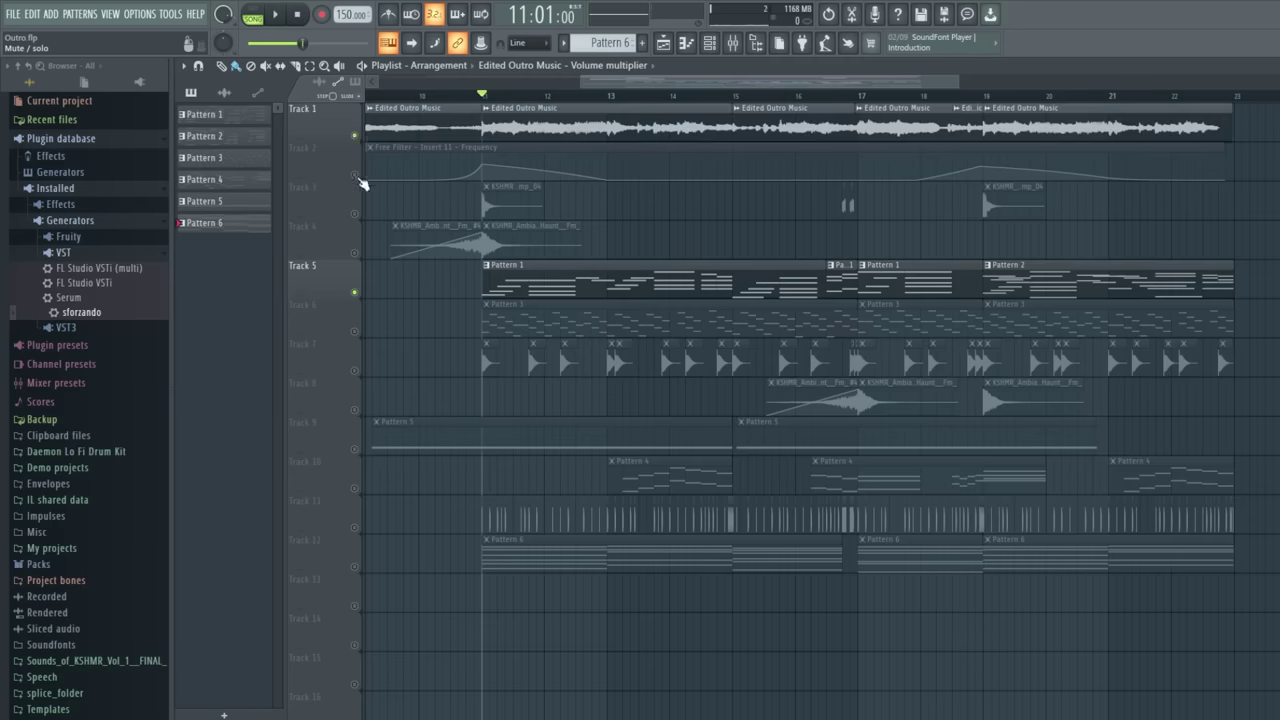
click(353, 174)
click(353, 252)
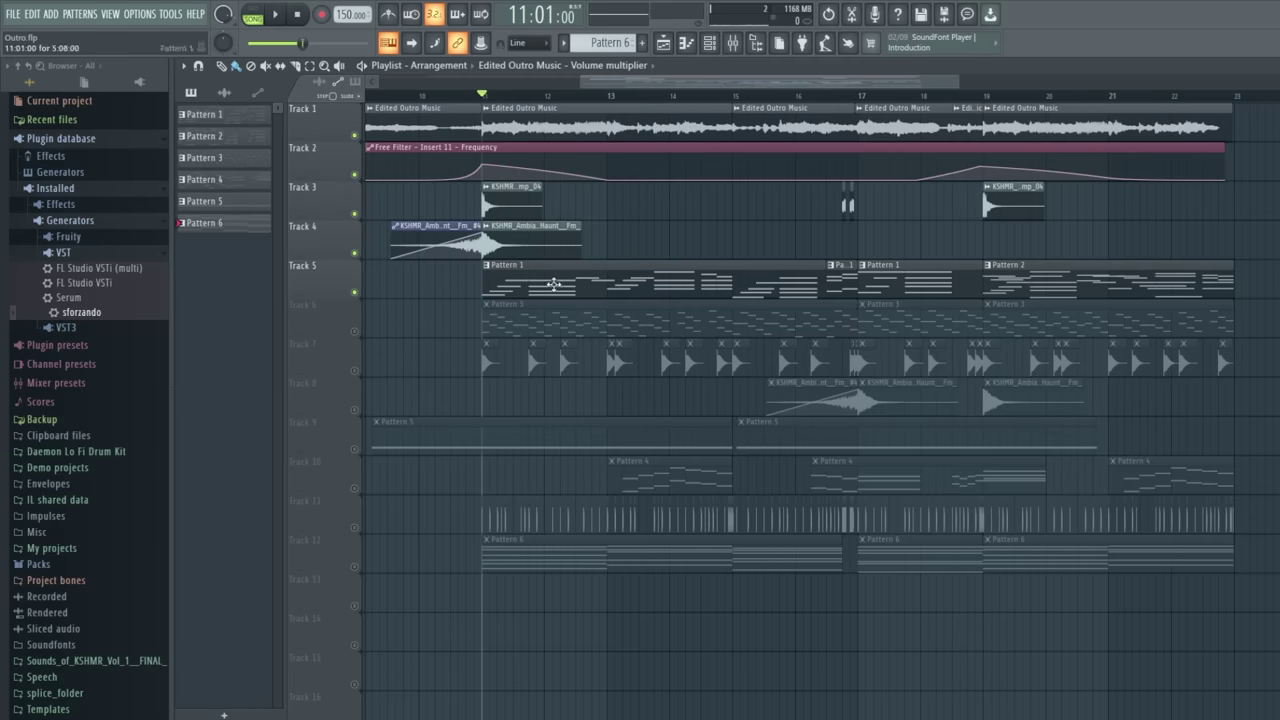
click(354, 567)
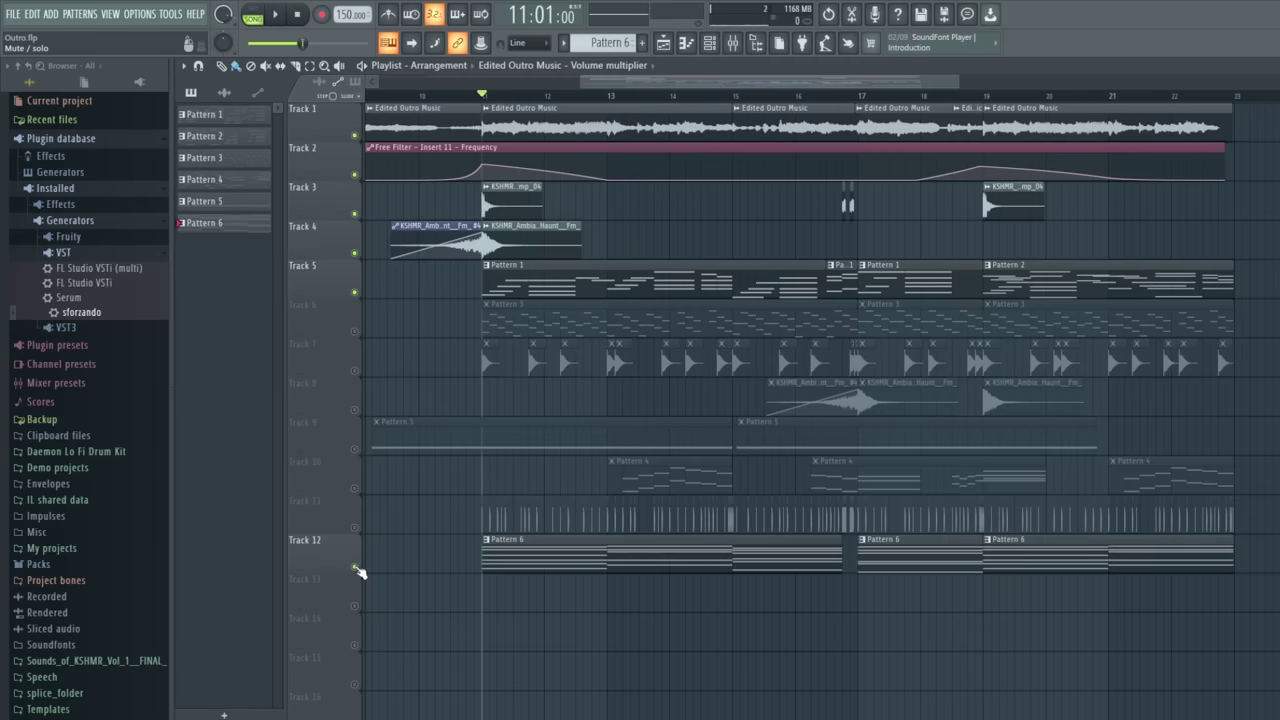
click(354, 371)
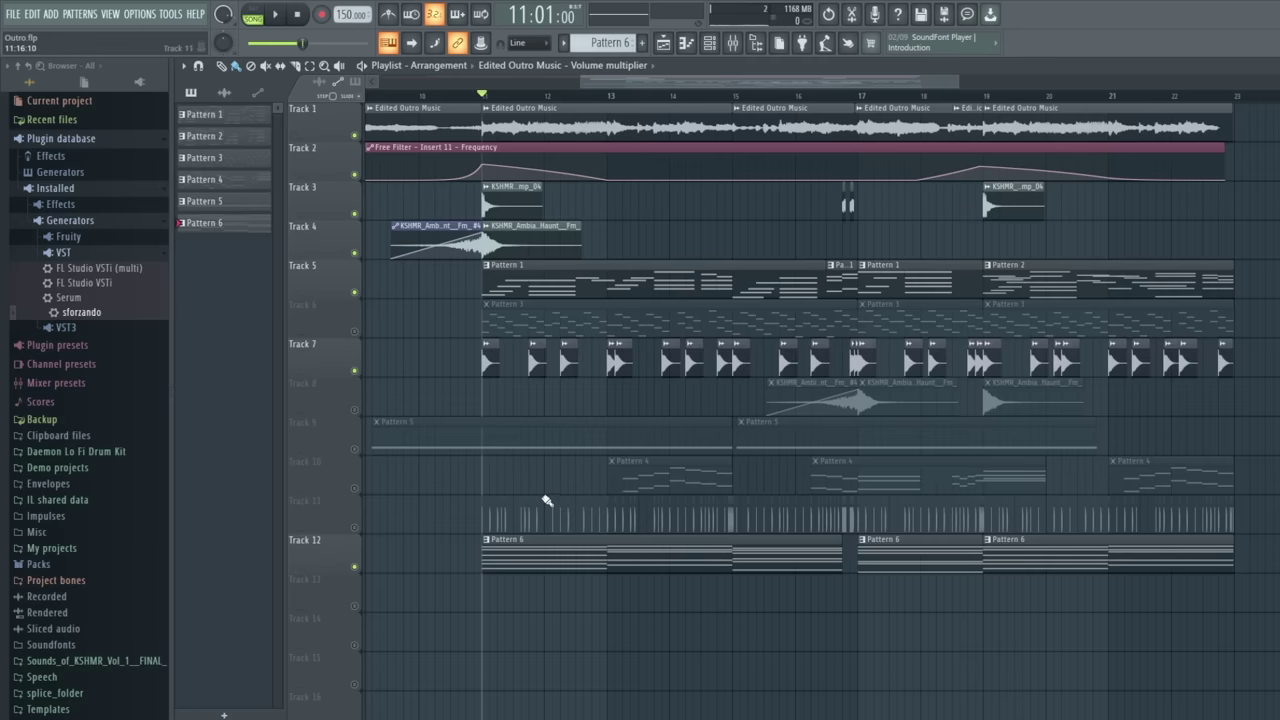
key(space)
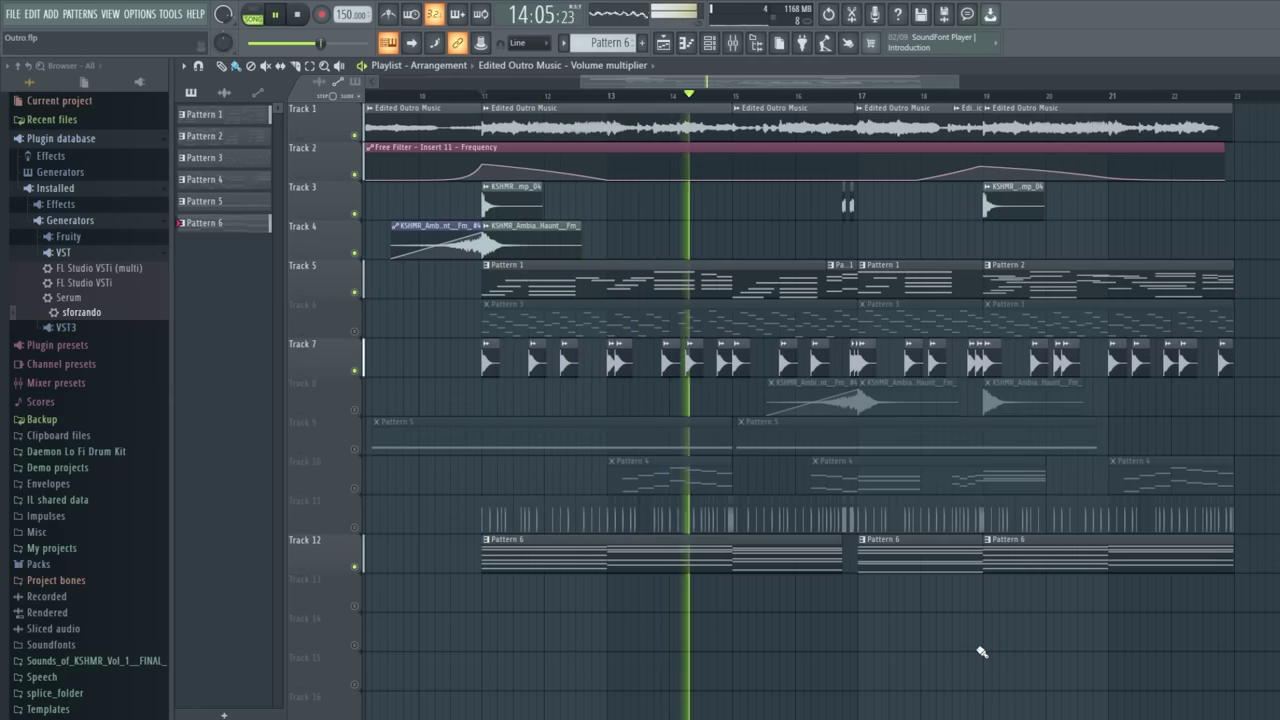
key(space)
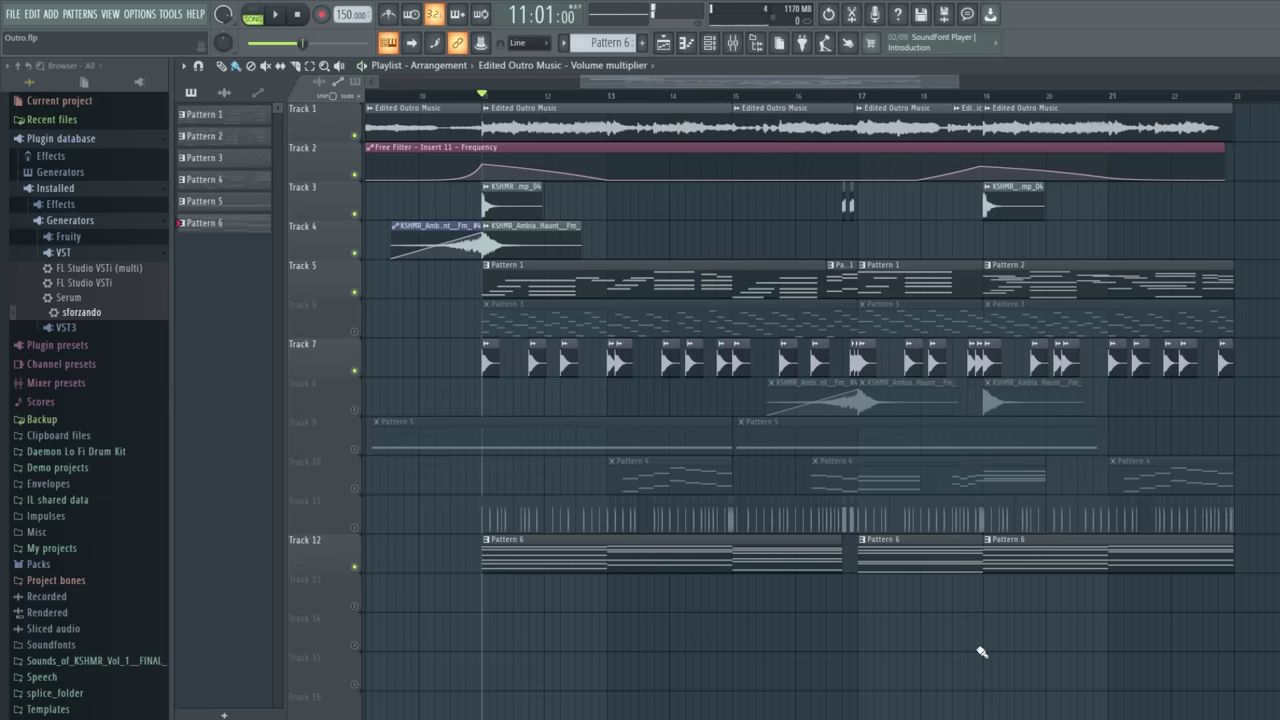
Solo Track 6's Pattern 3 and play it alone from bar 11
right_click(356, 333)
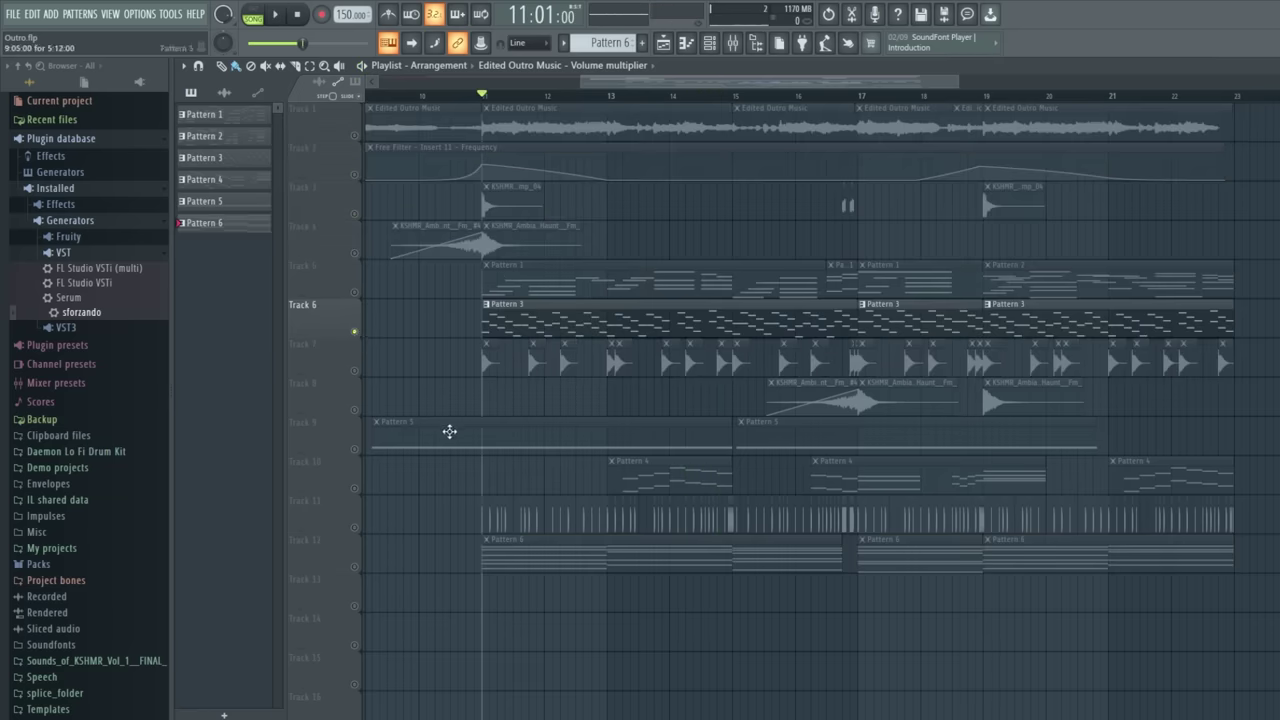
key(space)
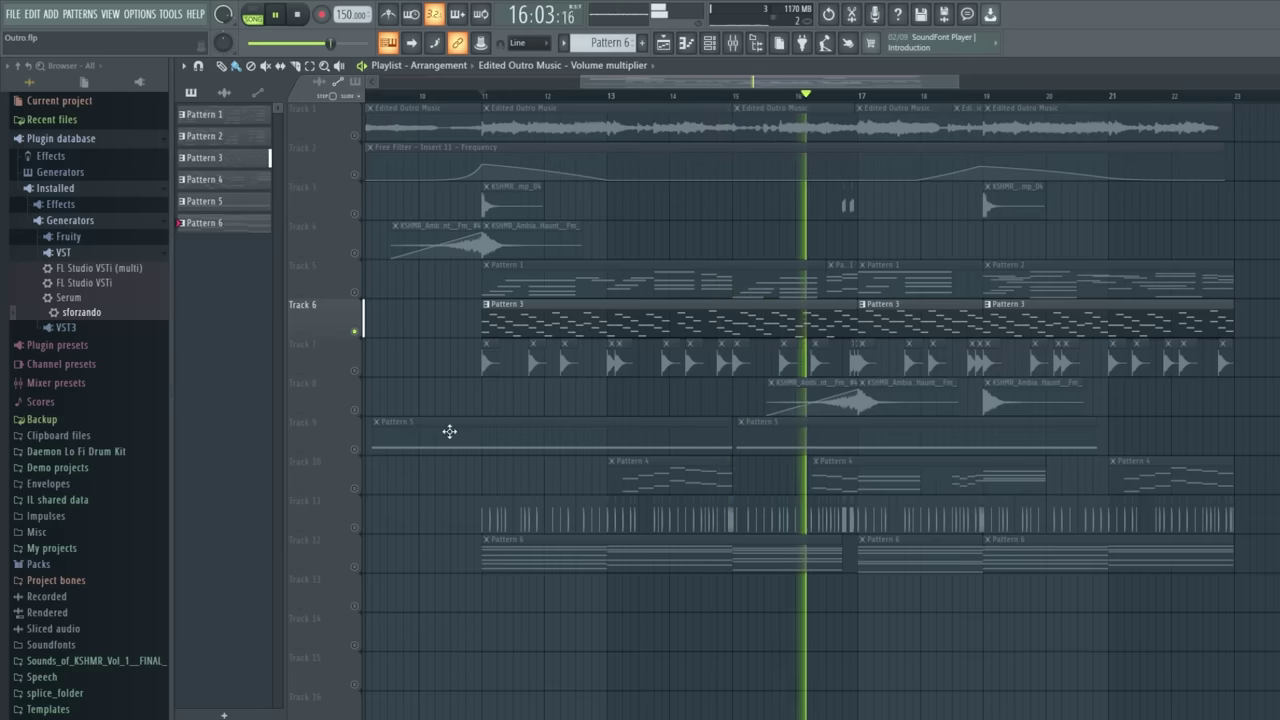
key(space)
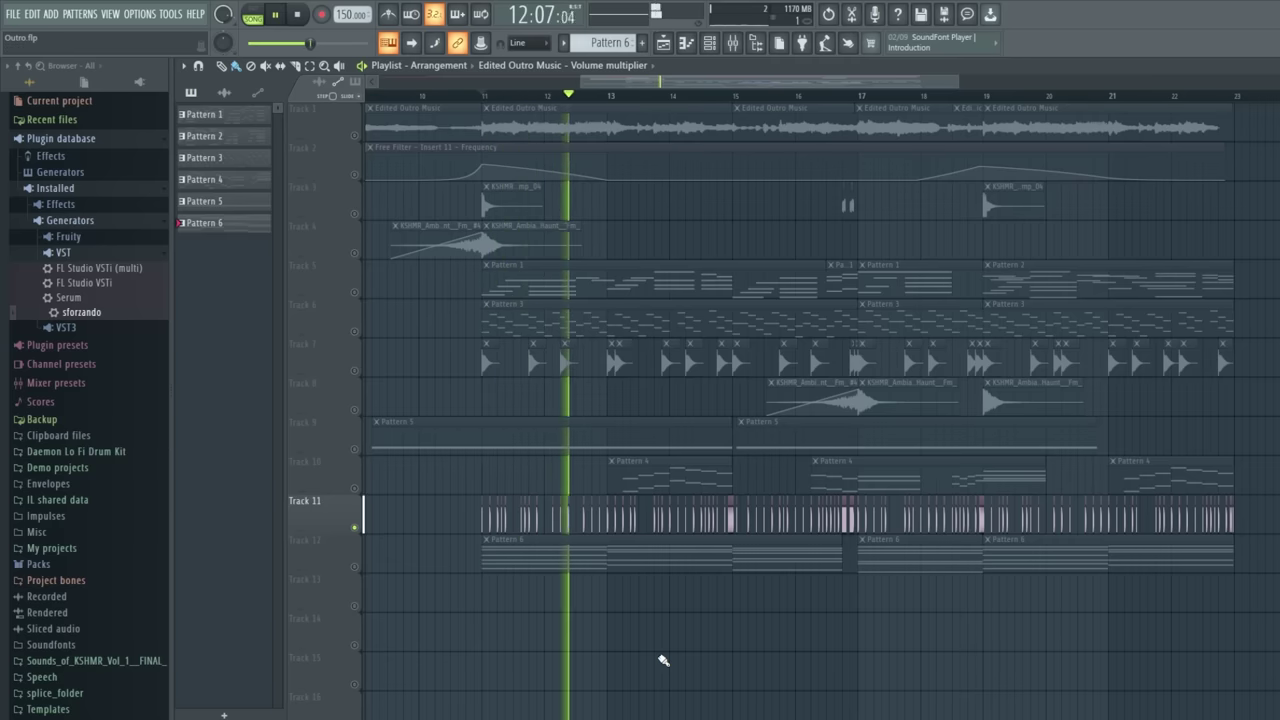
Play the outro from bars 16 and 11 with Tracks 1–8, 11 and 12 audible
key(space)
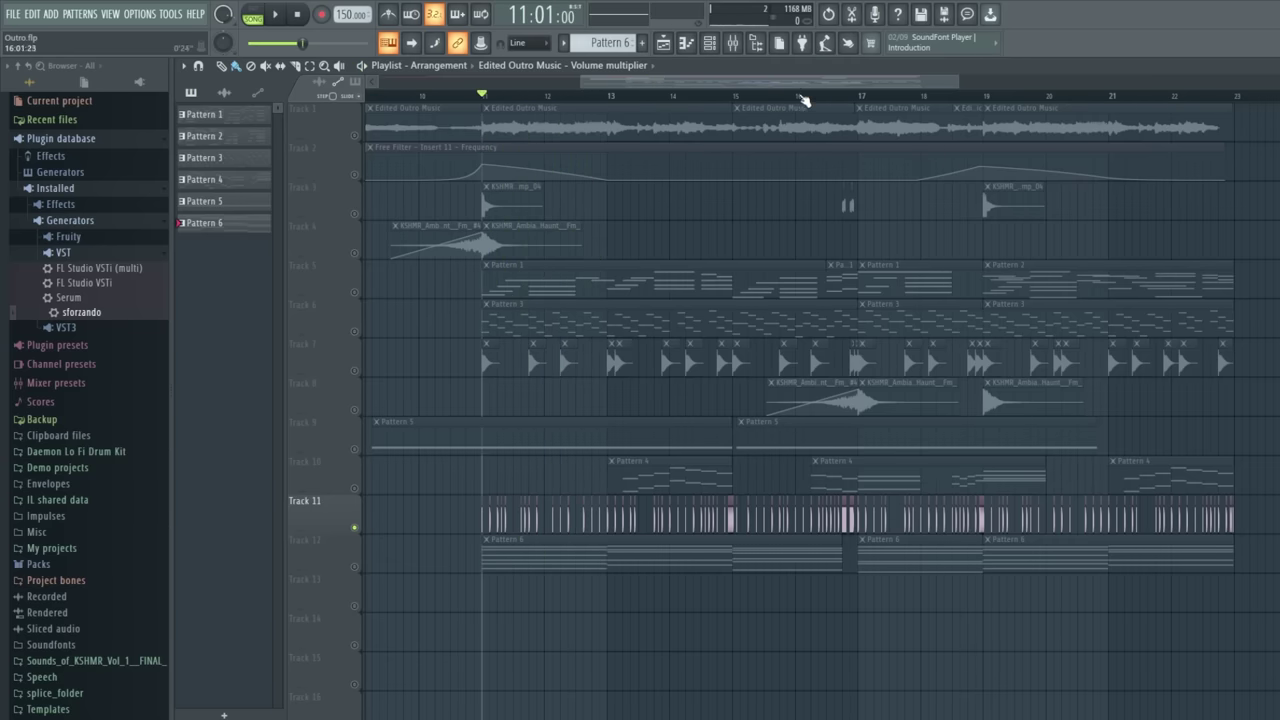
key(space)
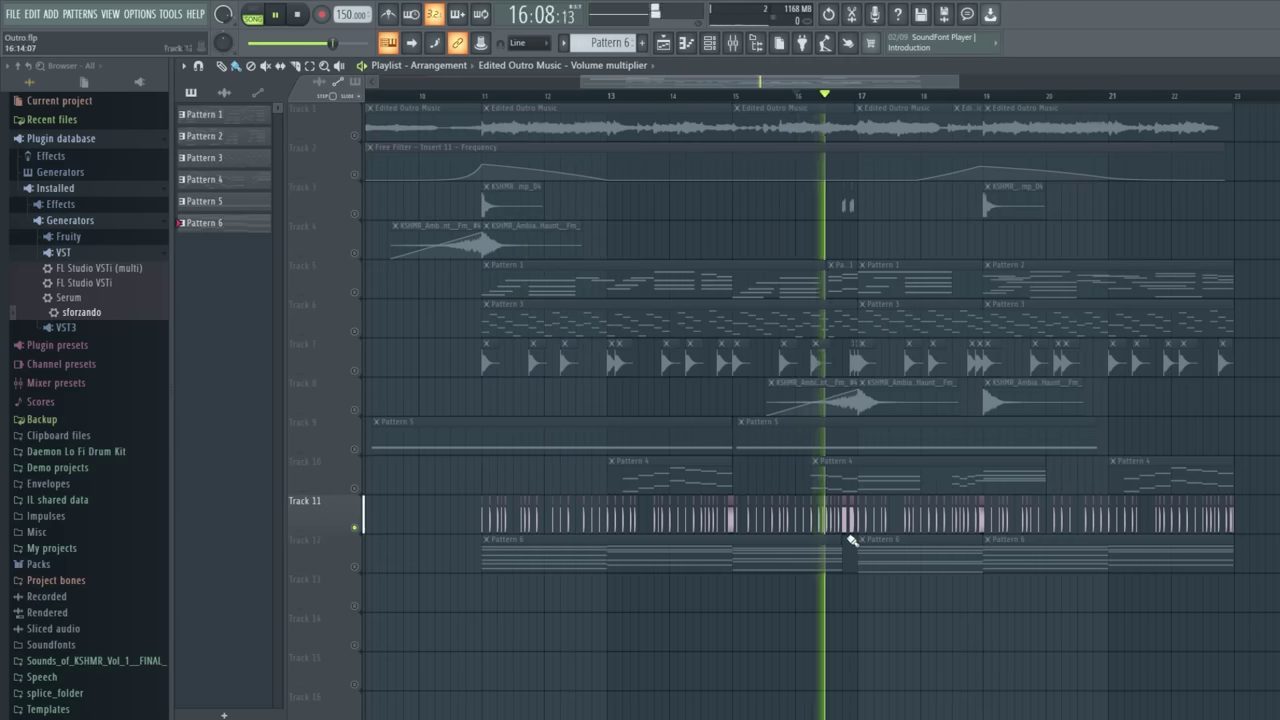
key(space)
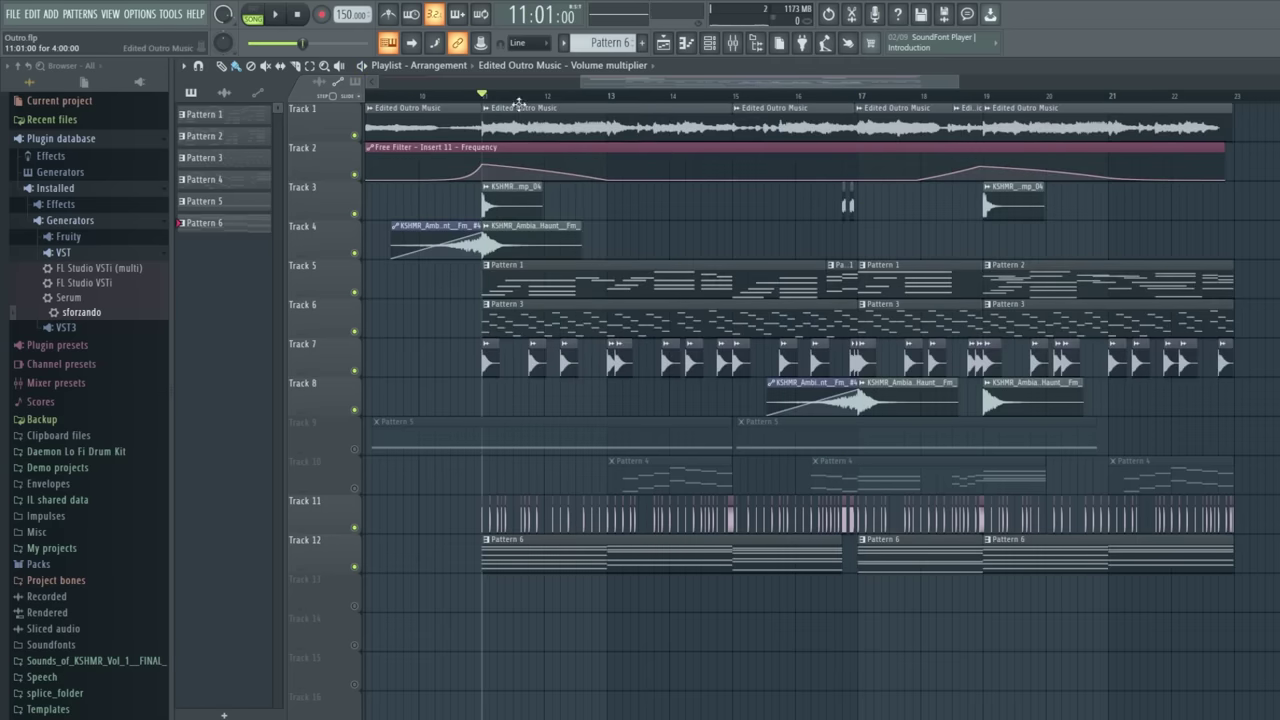
key(space)
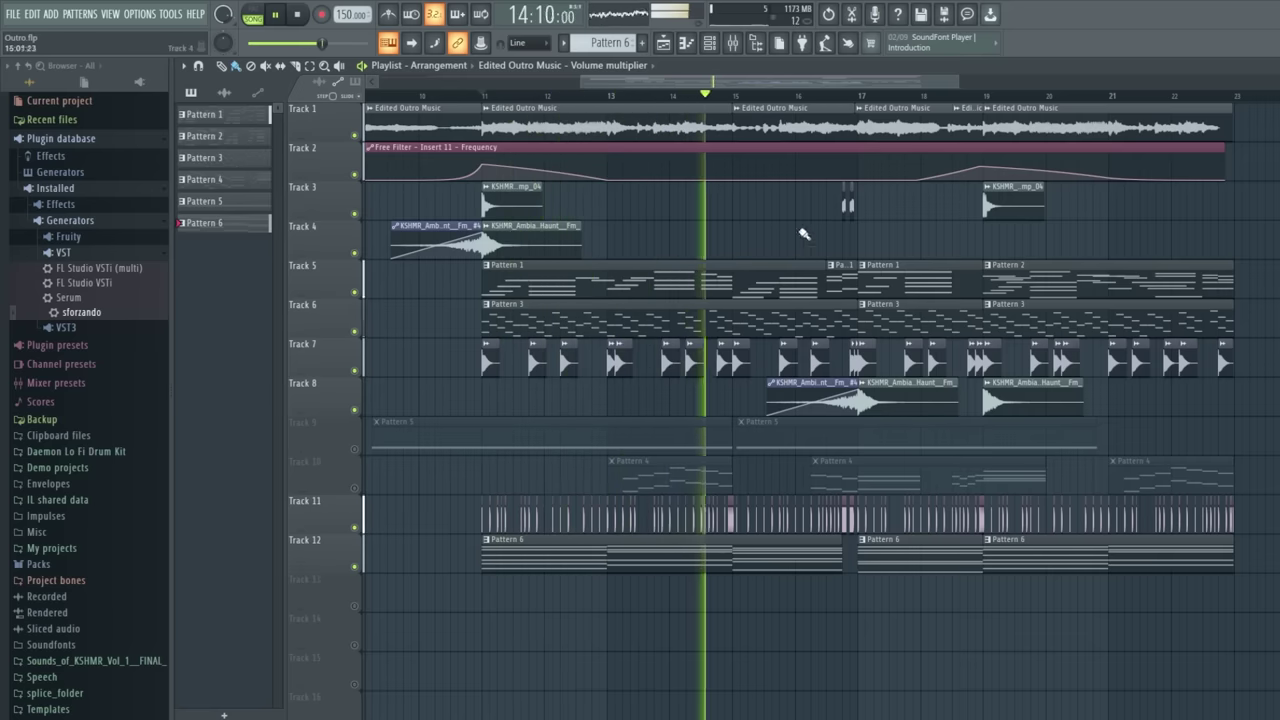
key(space)
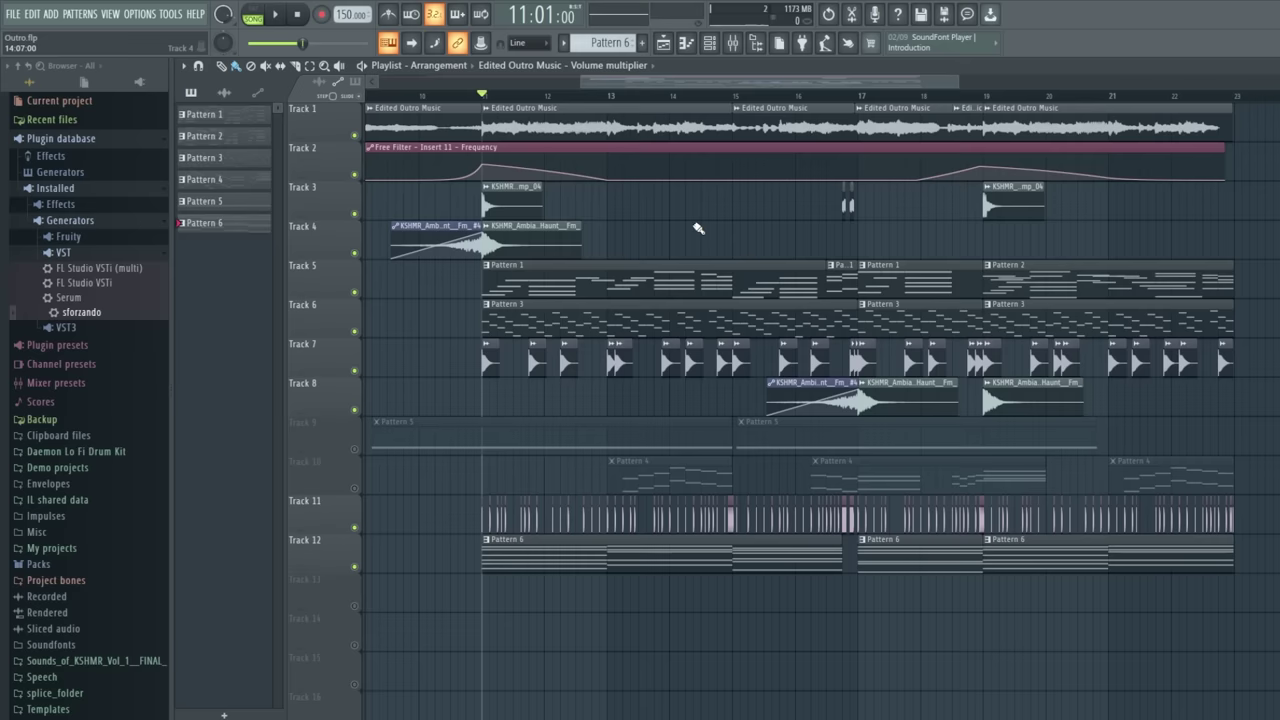
Solo Track 10's Pattern 4, then solo Track 9's Pattern 5 and add Track 2
right_click(354, 488)
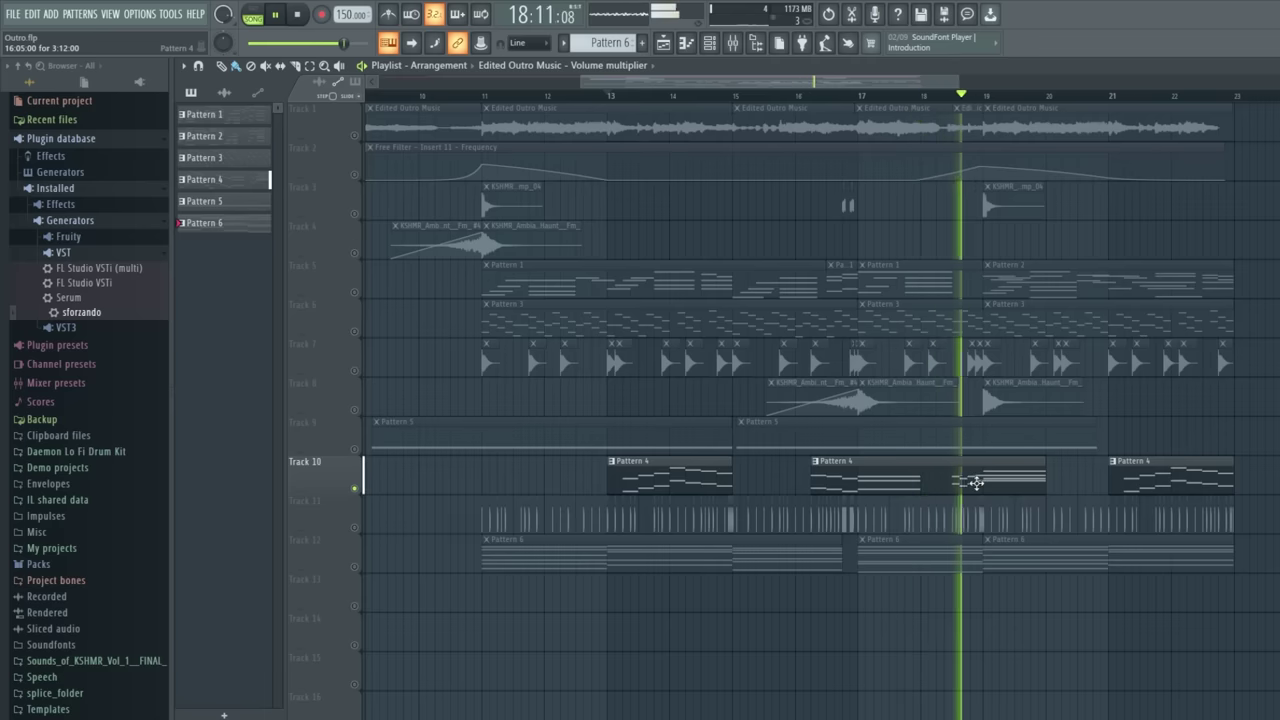
key(space)
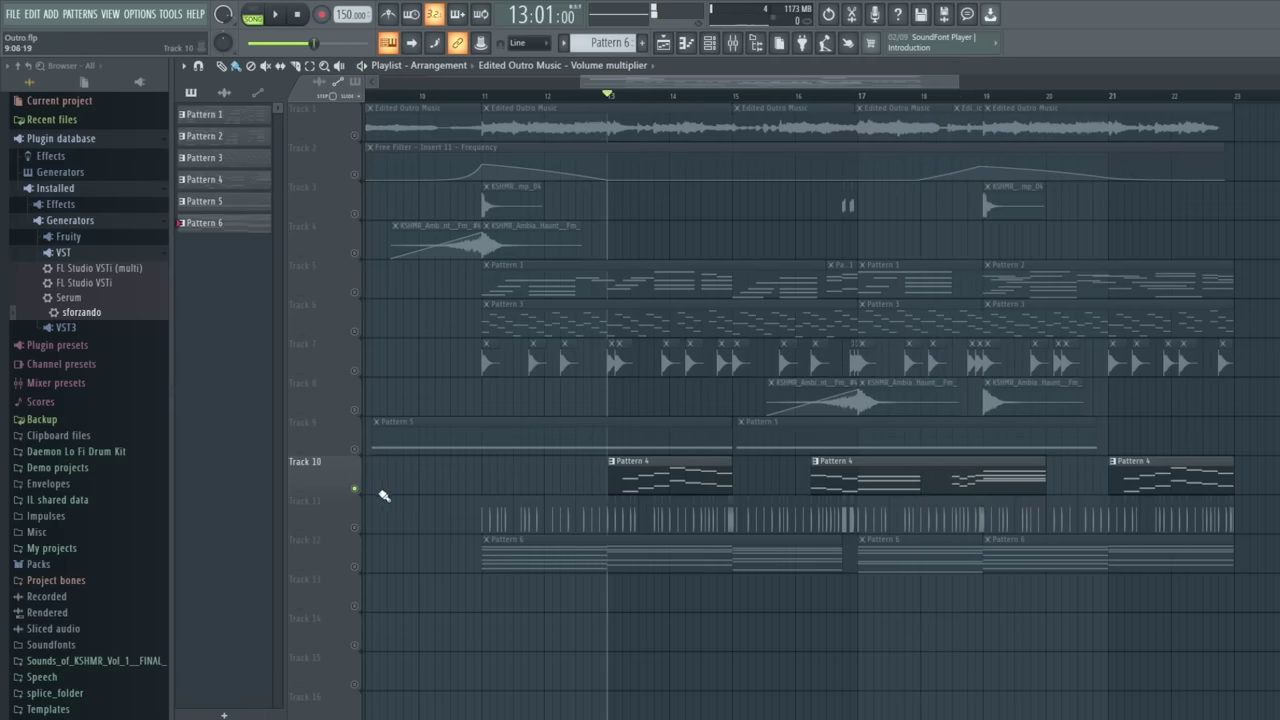
right_click(356, 490)
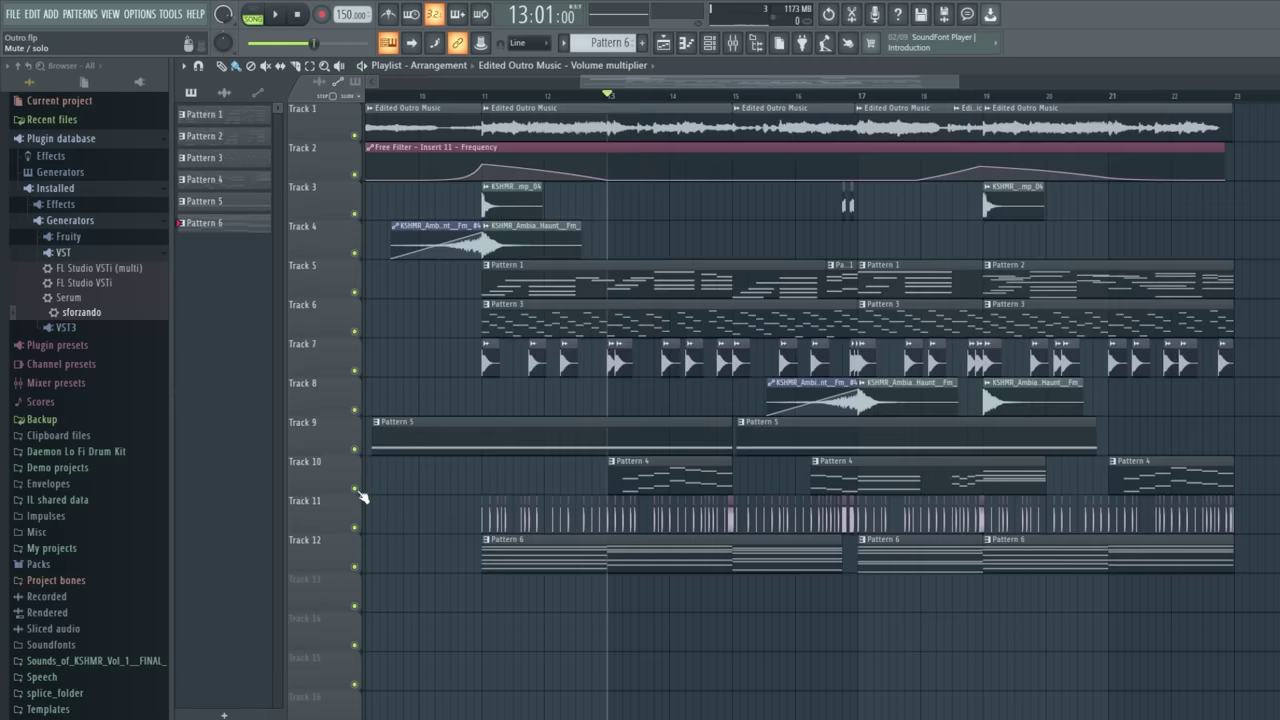
right_click(355, 450)
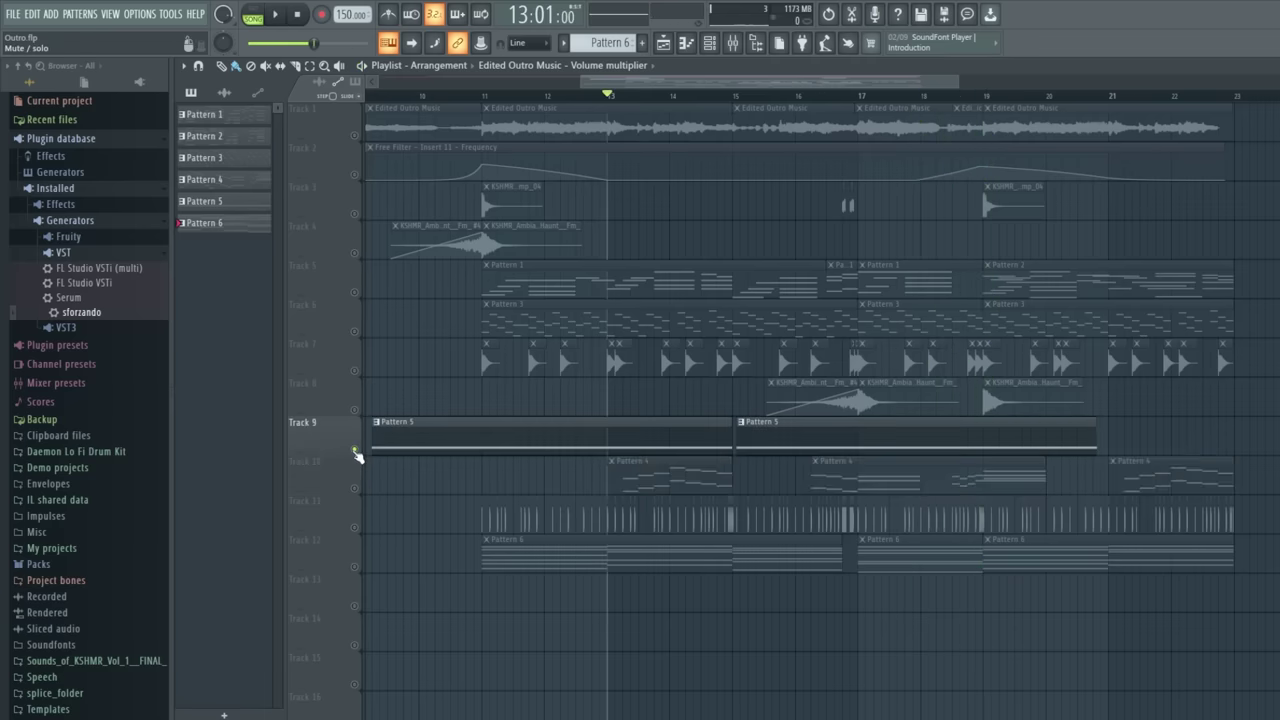
click(355, 175)
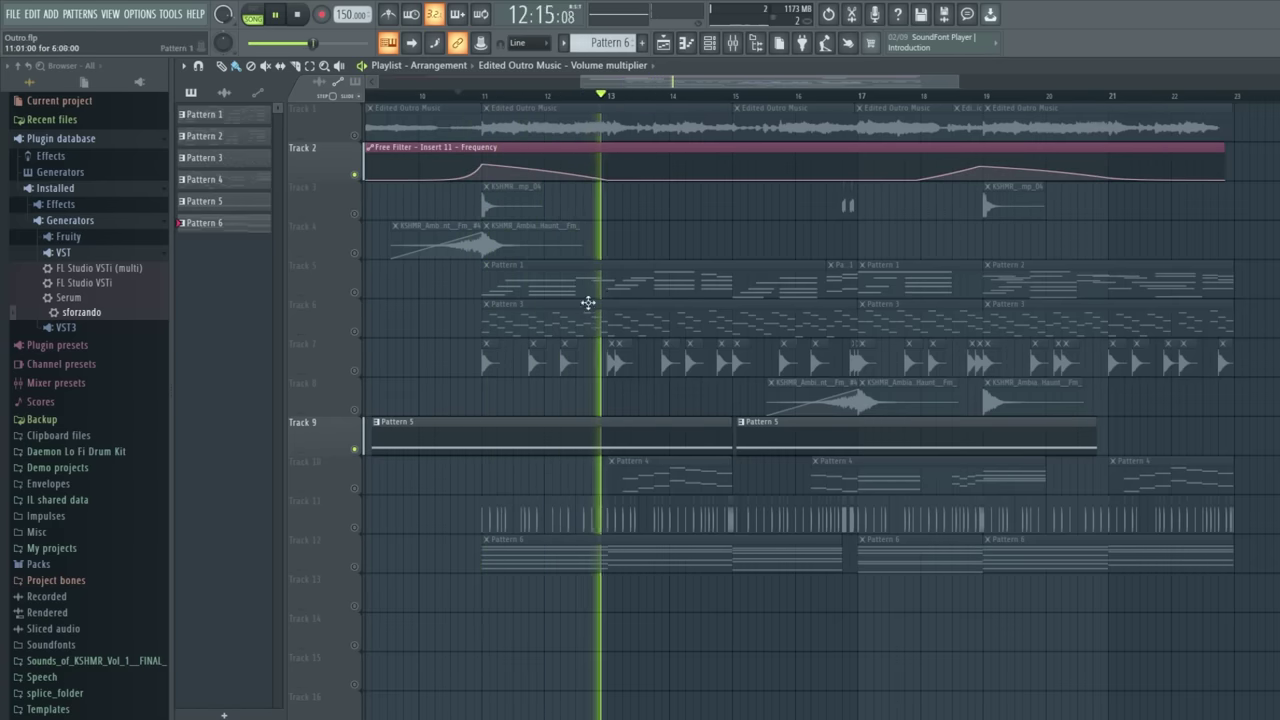
Stop playback and clear the solo so all twelve tracks are unmuted
key(space)
right_click(357, 174)
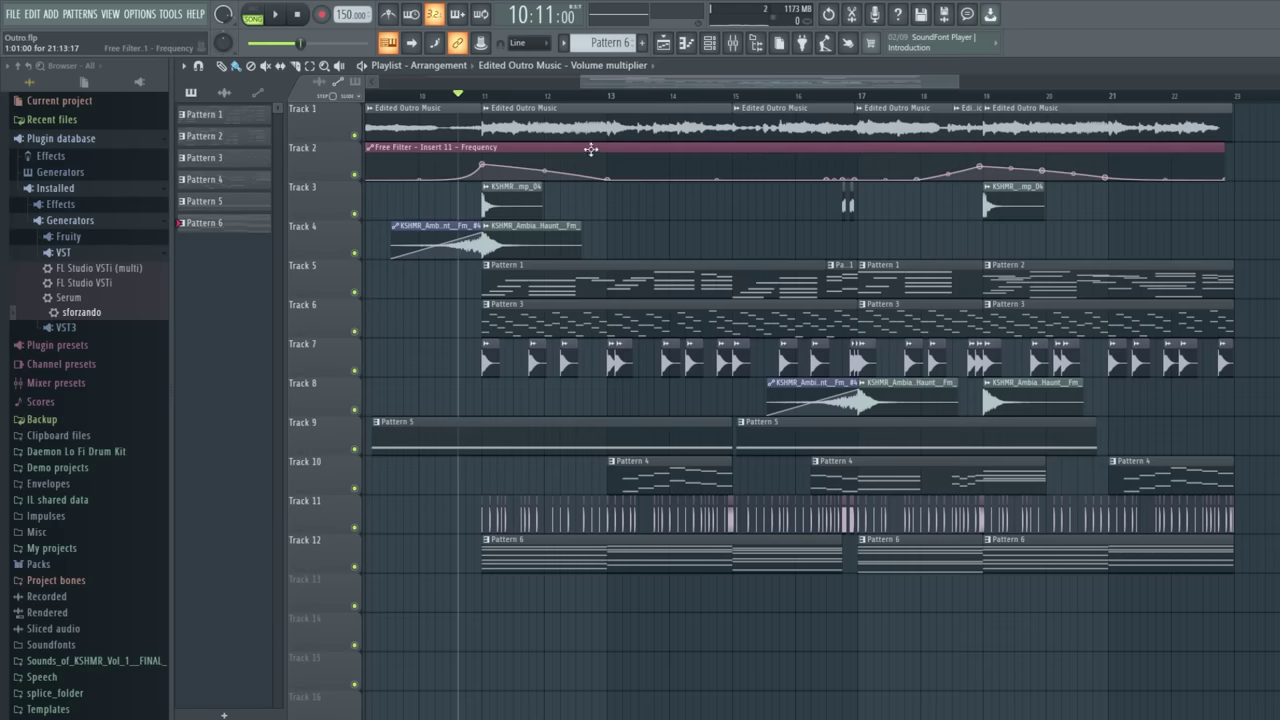
scroll(617, 100, down, 3)
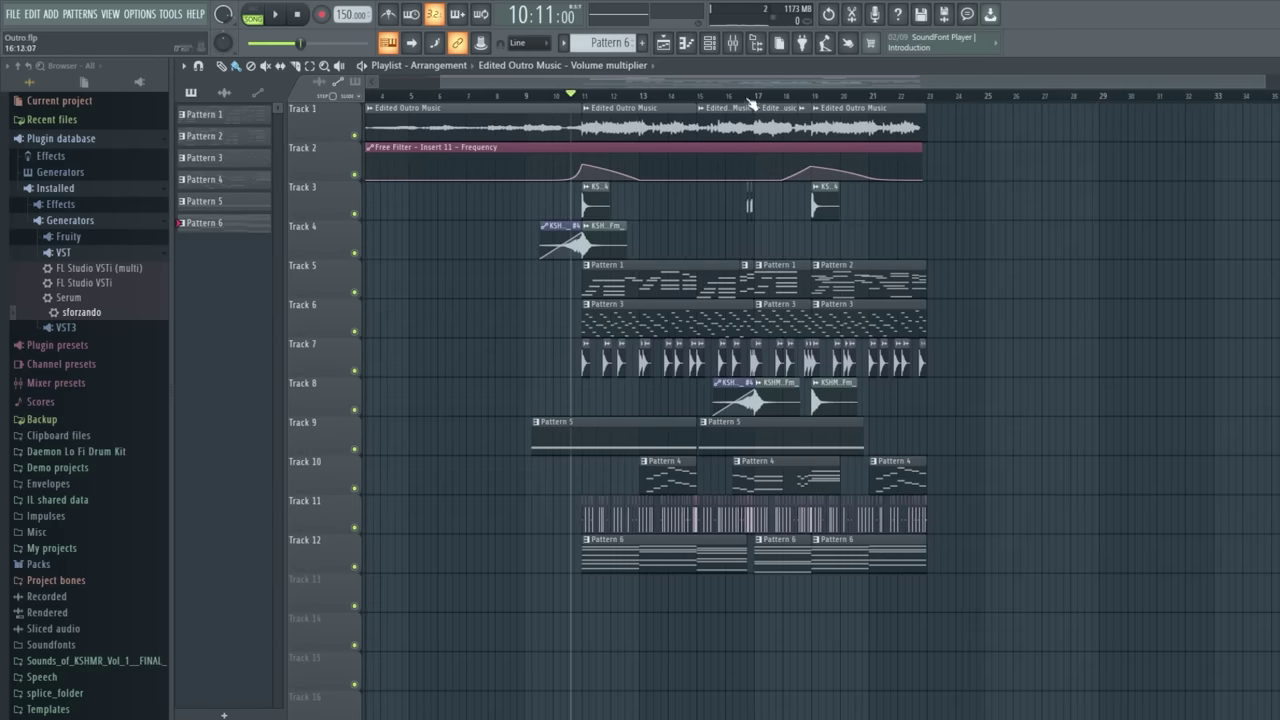
scroll(752, 103, up, 2)
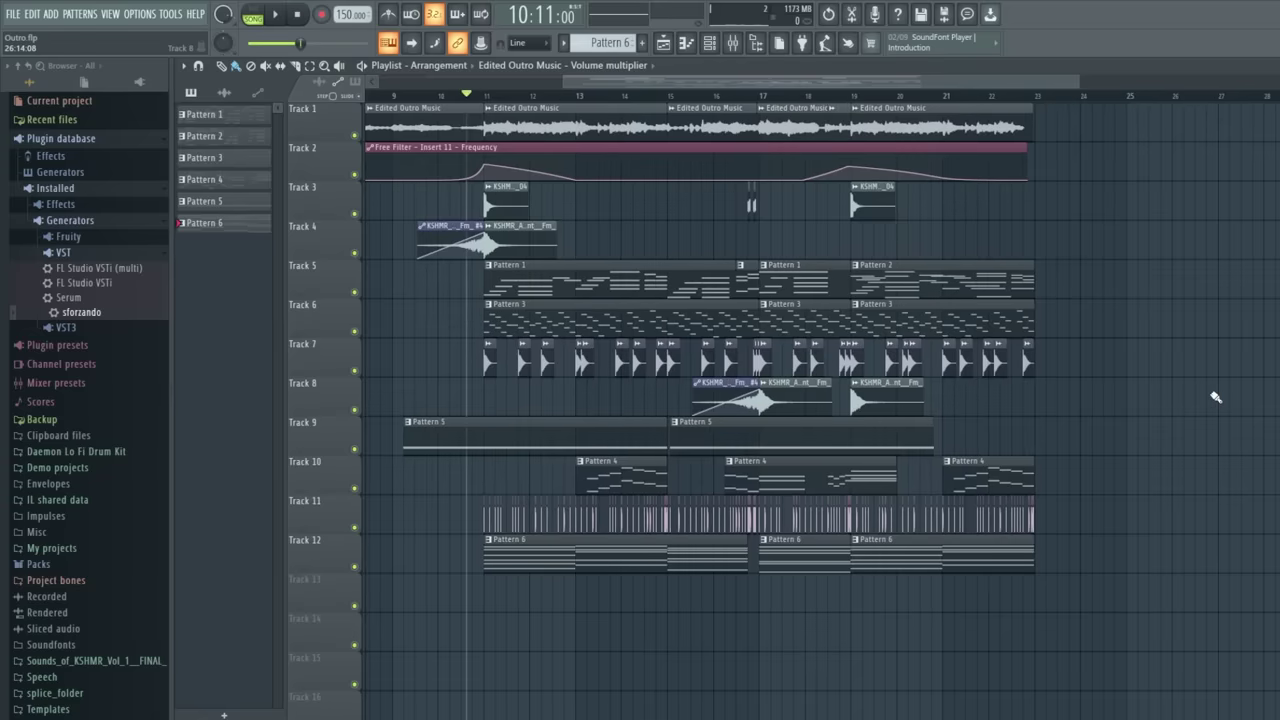